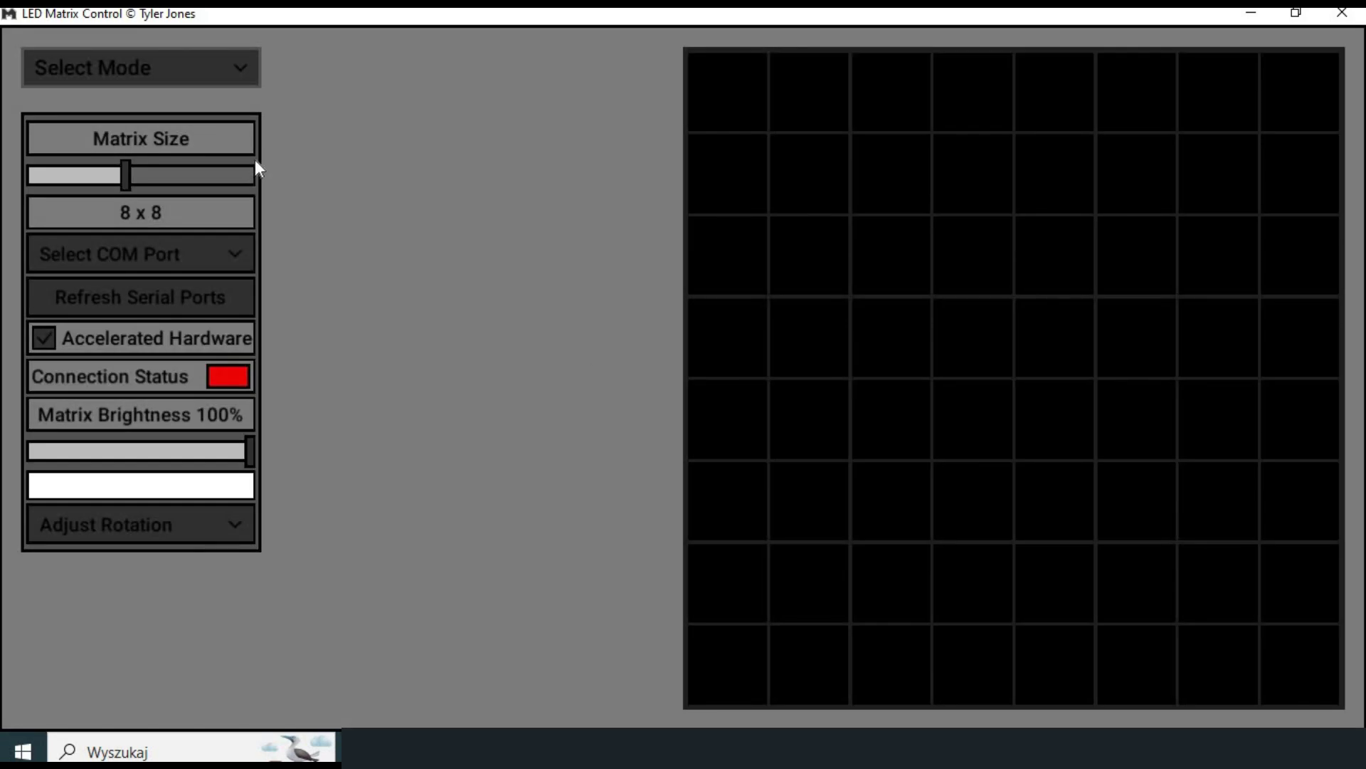
- Connect LED Matrix Control to the matrix on COM6 and open the operating-mode list
left_click(237, 257)
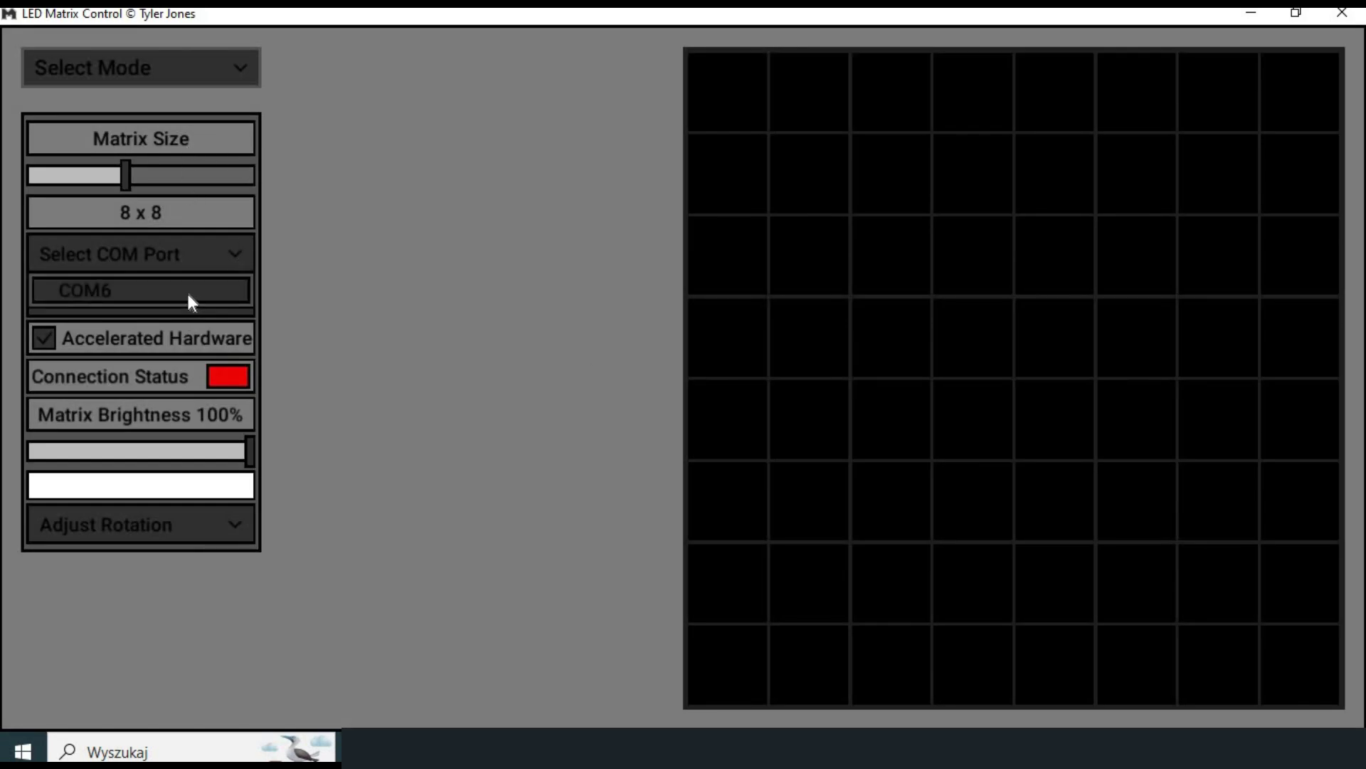
left_click(186, 289)
left_click(252, 79)
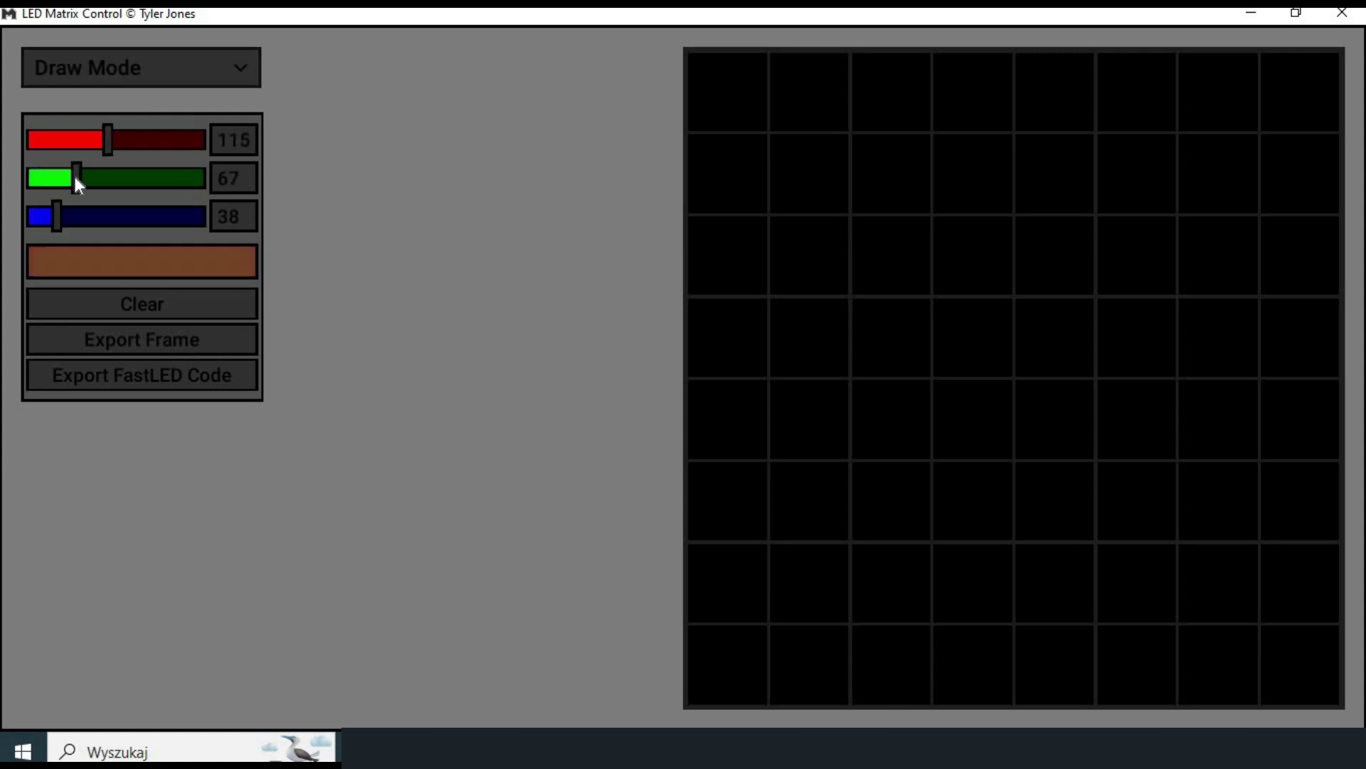
- Paint the brown stem at the top of the grid, then switch the colour to red 255/0/0
mouse_move(973, 92)
left_mouse_down()
mouse_move(1070, 107)
mouse_move(1055, 173)
left_mouse_up()
left_click_drag(108, 139, 205, 139)
mouse_move(77, 178)
left_mouse_down()
mouse_move(29, 180)
mouse_move(29, 217)
left_mouse_up()
- Paint the upper rows 3–4 of the apple body red
left_click(808, 255)
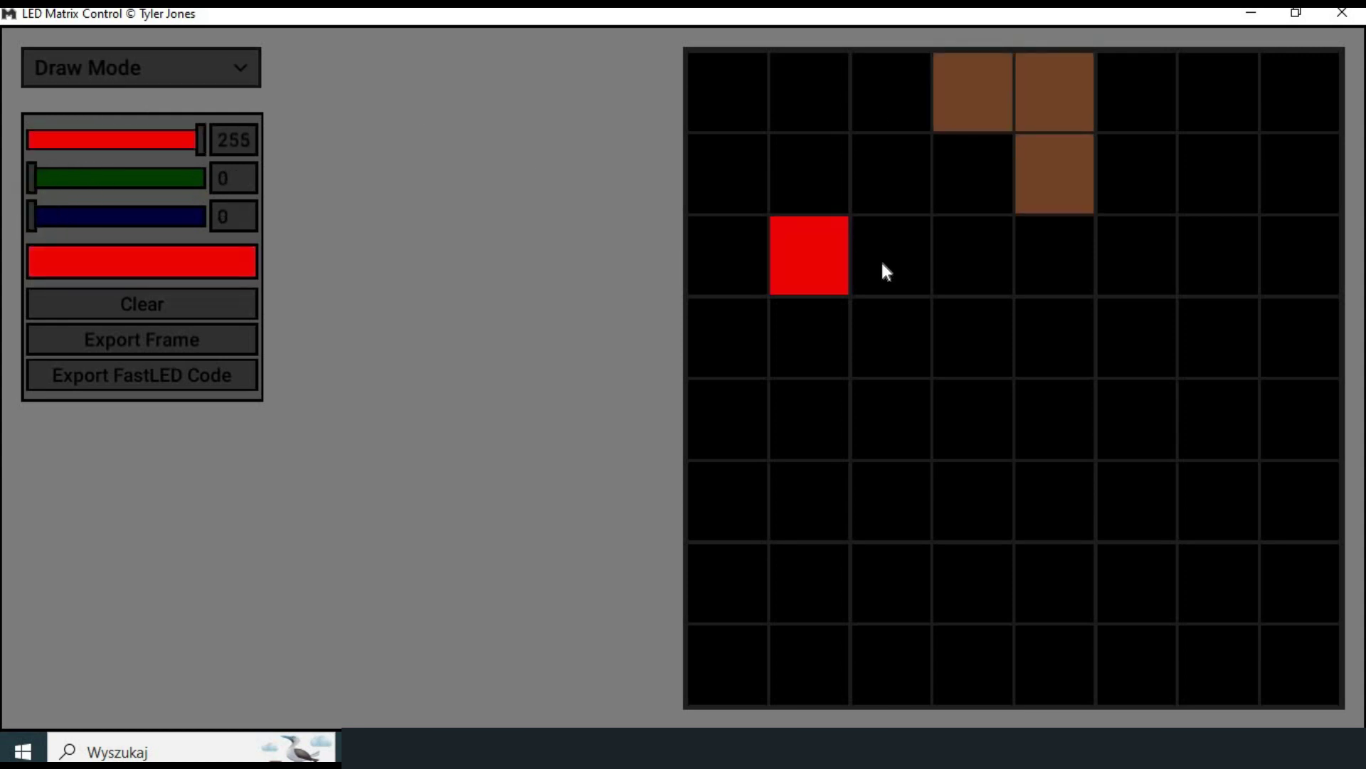
left_click_drag(881, 259, 973, 255)
left_click(1137, 255)
left_click(1218, 254)
left_click(728, 337)
left_click_drag(973, 337, 1300, 337)
- Fill the lower apple rows 5–7 and the bottom row in red
left_click_drag(728, 500, 891, 501)
left_click(1055, 501)
left_click(1218, 500)
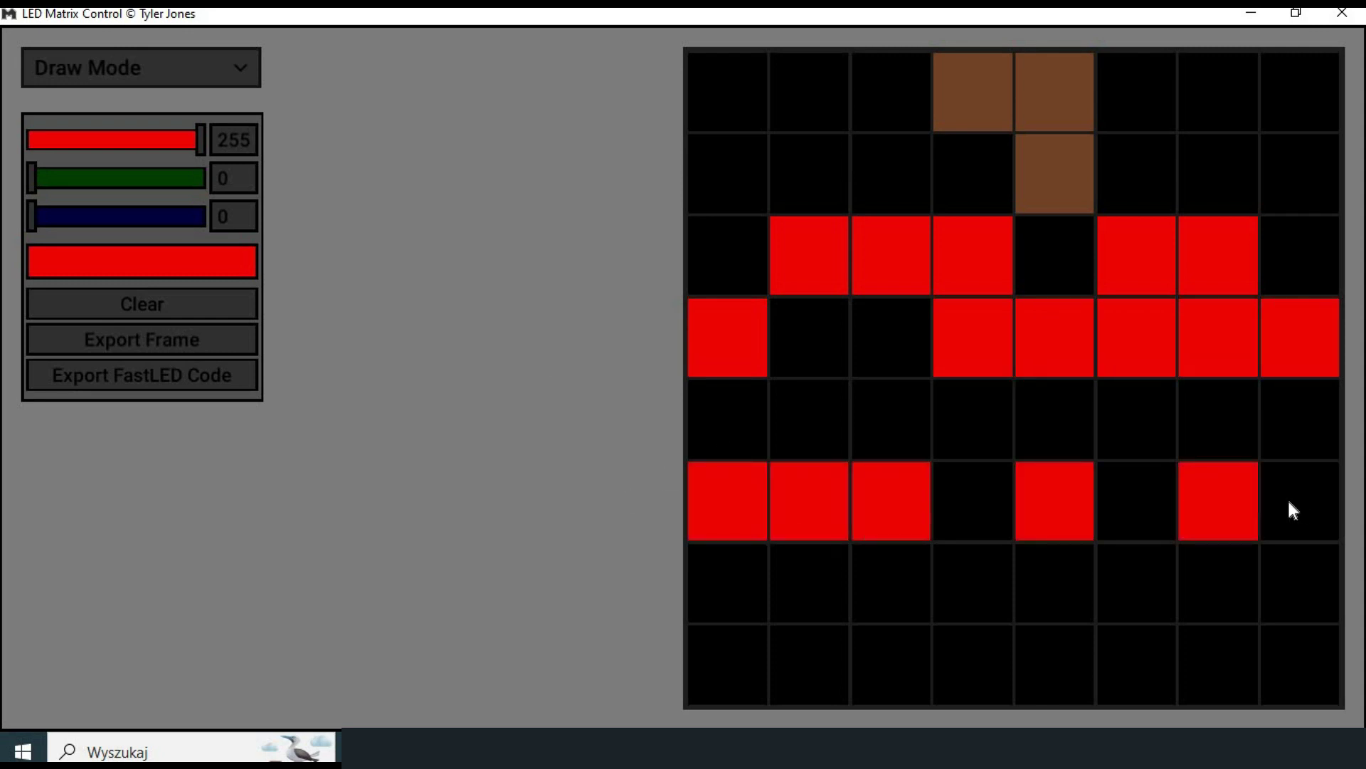
left_click_drag(1293, 511, 974, 500)
left_click(693, 420)
mouse_move(891, 419)
left_mouse_down()
mouse_move(1177, 402)
mouse_move(1300, 419)
left_mouse_up()
mouse_move(809, 583)
left_mouse_down()
mouse_move(880, 571)
mouse_move(1055, 583)
left_mouse_up()
left_click(1218, 583)
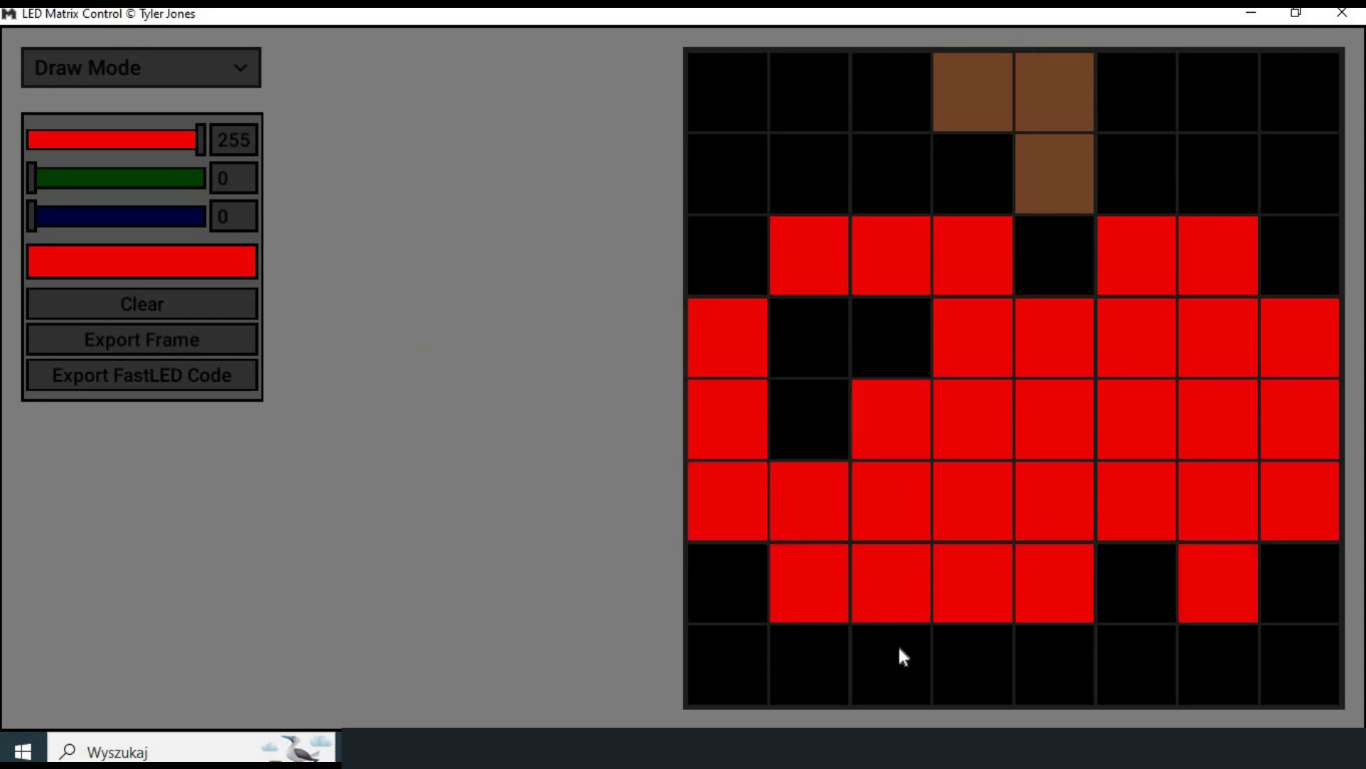
left_click_drag(898, 643, 973, 643)
left_click(1136, 664)
- Add a white highlight in rows 4–5 and export the drawing as FastLED code
left_click_drag(31, 178, 205, 178)
left_click_drag(31, 217, 205, 217)
left_click_drag(809, 337, 891, 337)
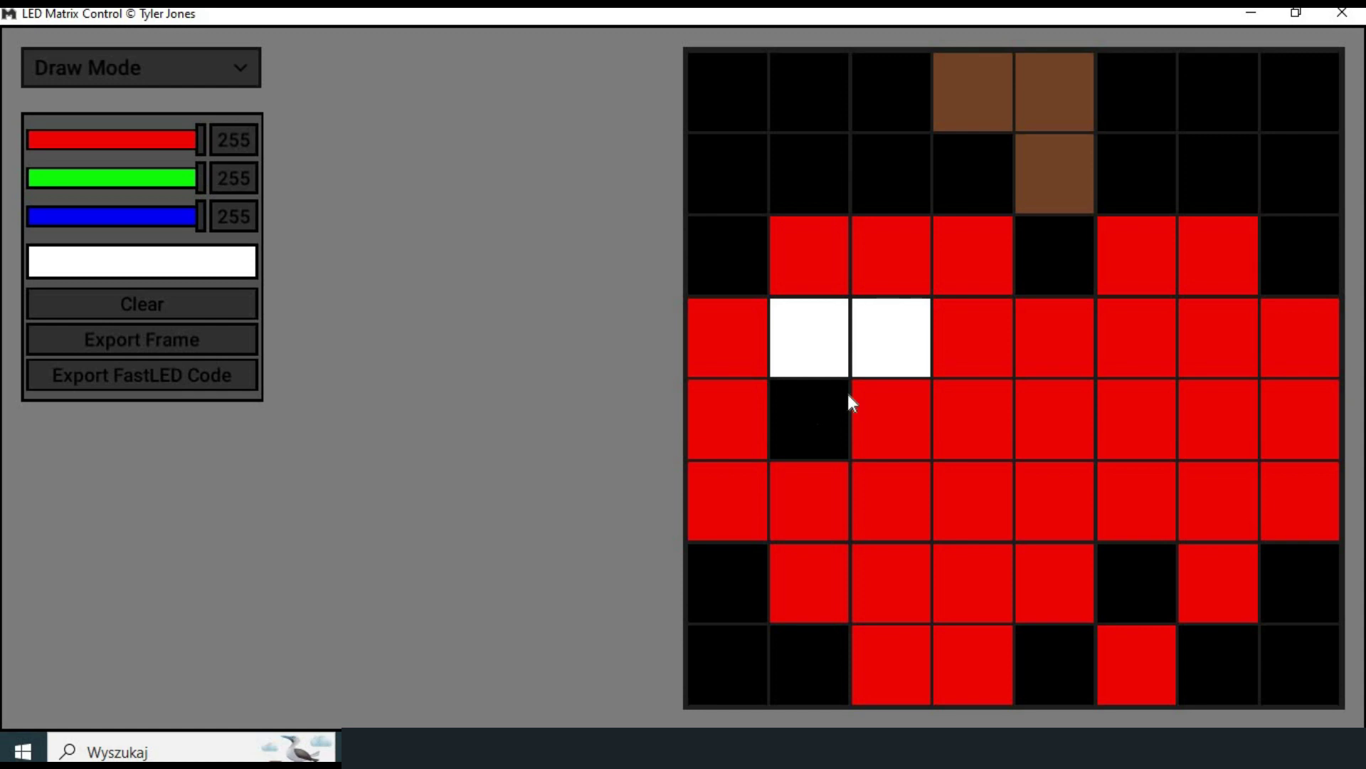
left_click(818, 420)
left_click(141, 374)
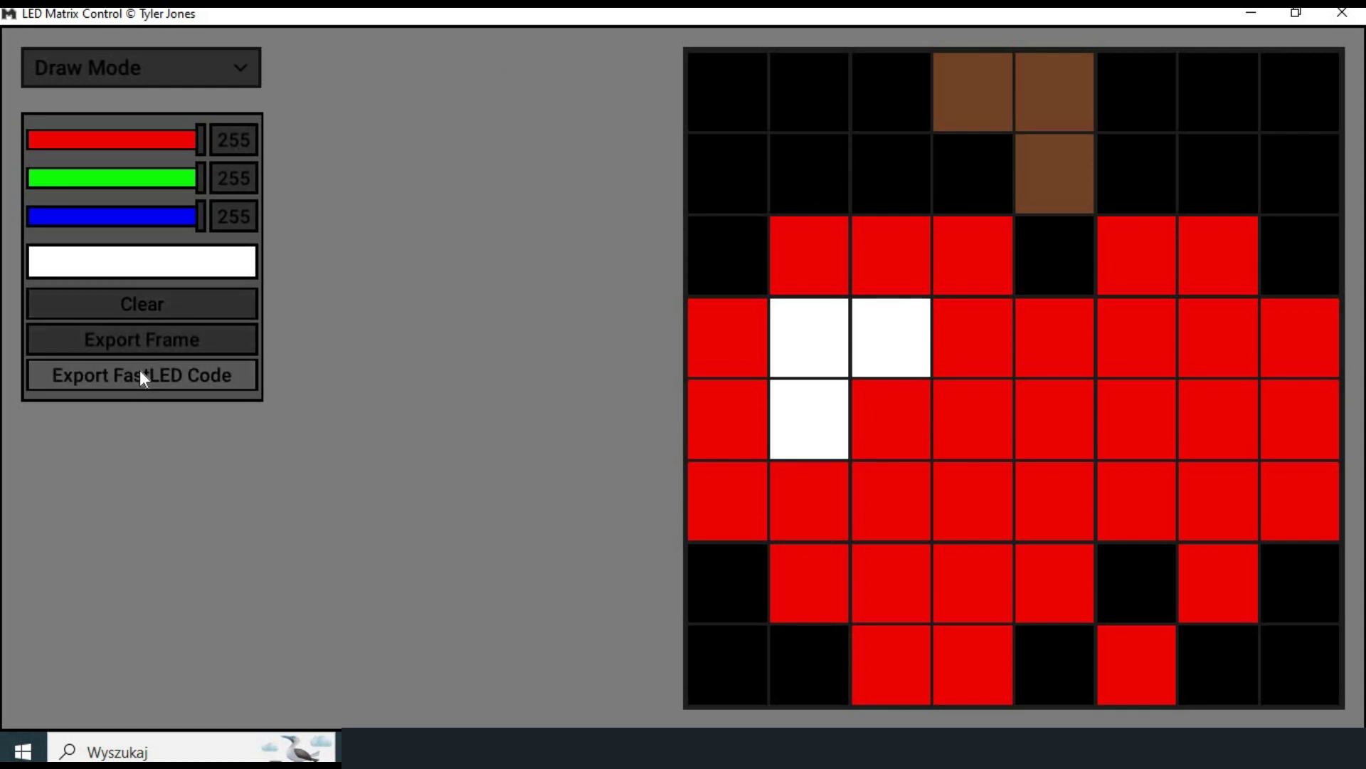
- Save the exported code as Apple.txt and scroll through it in Notepad to FastLED.show()
type("Apple")
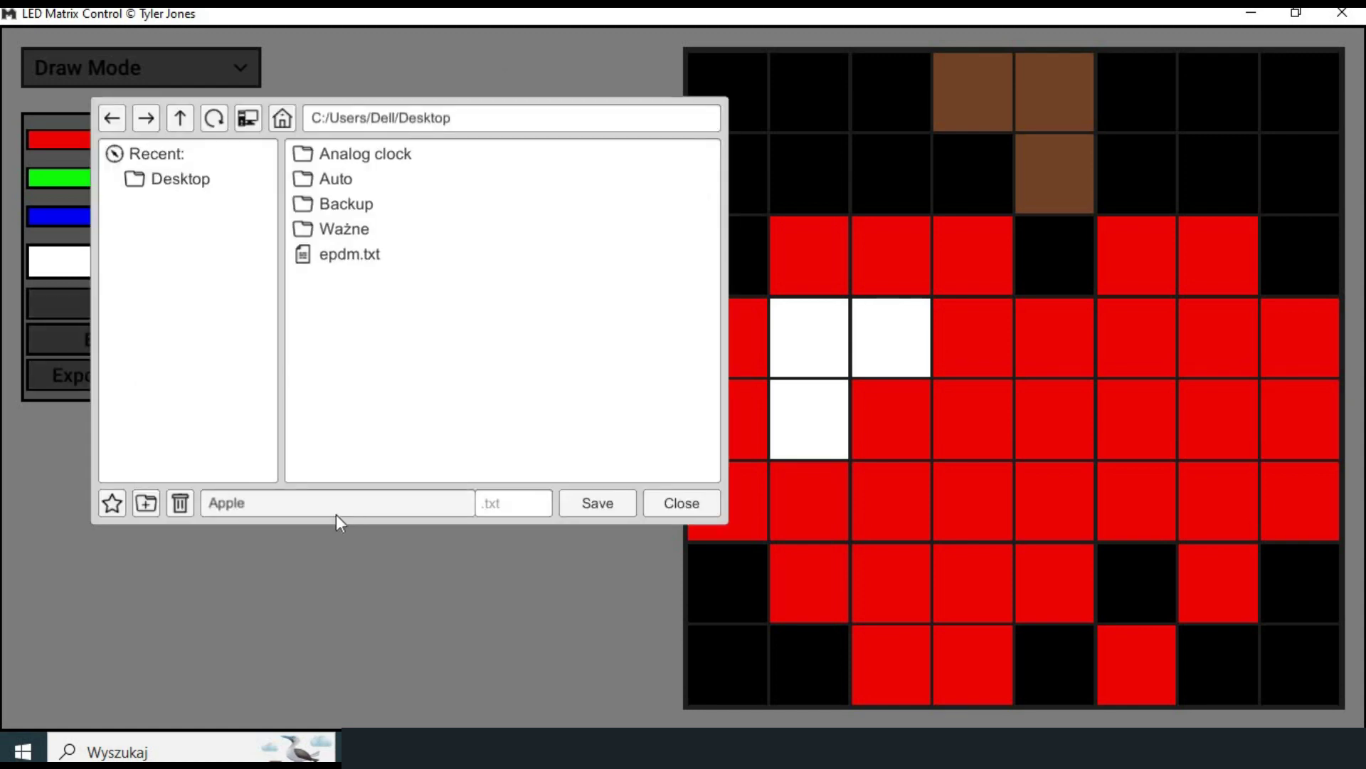
left_click(625, 503)
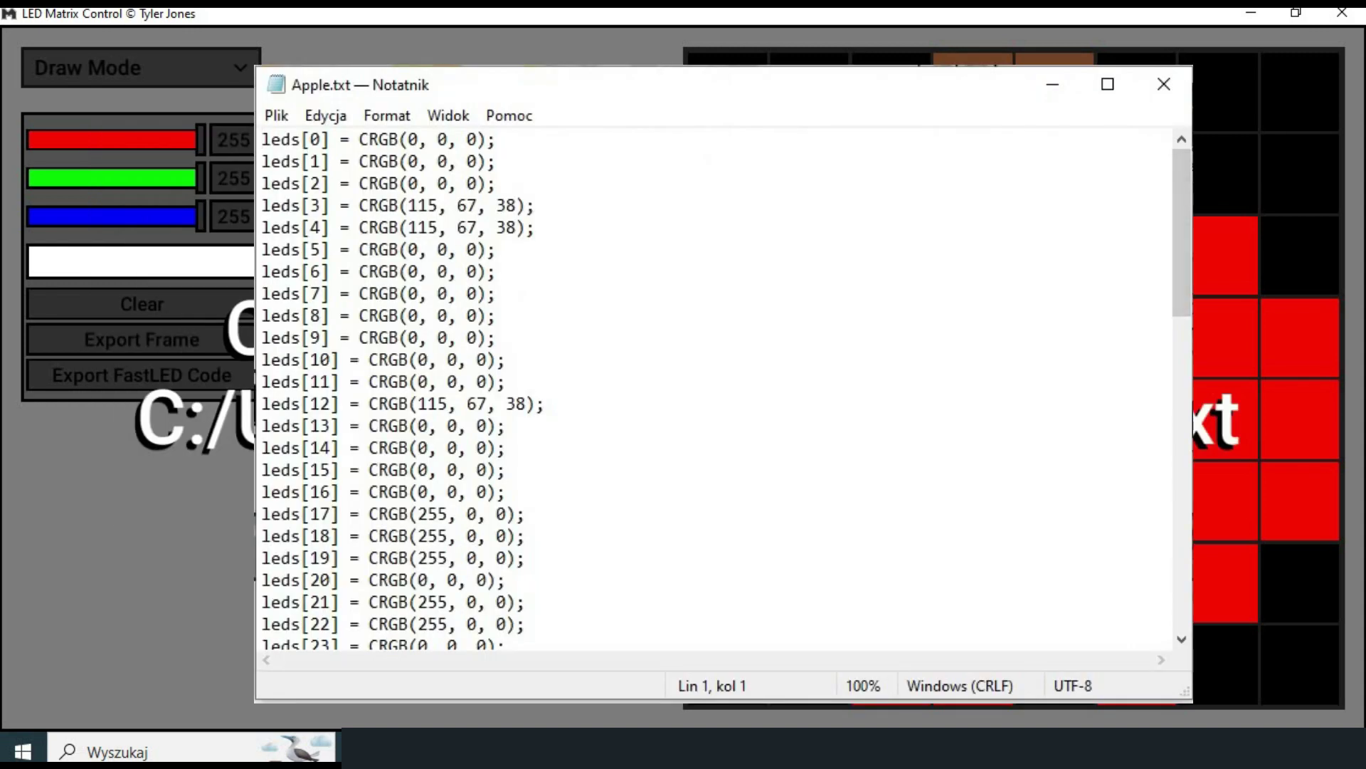
left_click_drag(1179, 228, 1179, 543)
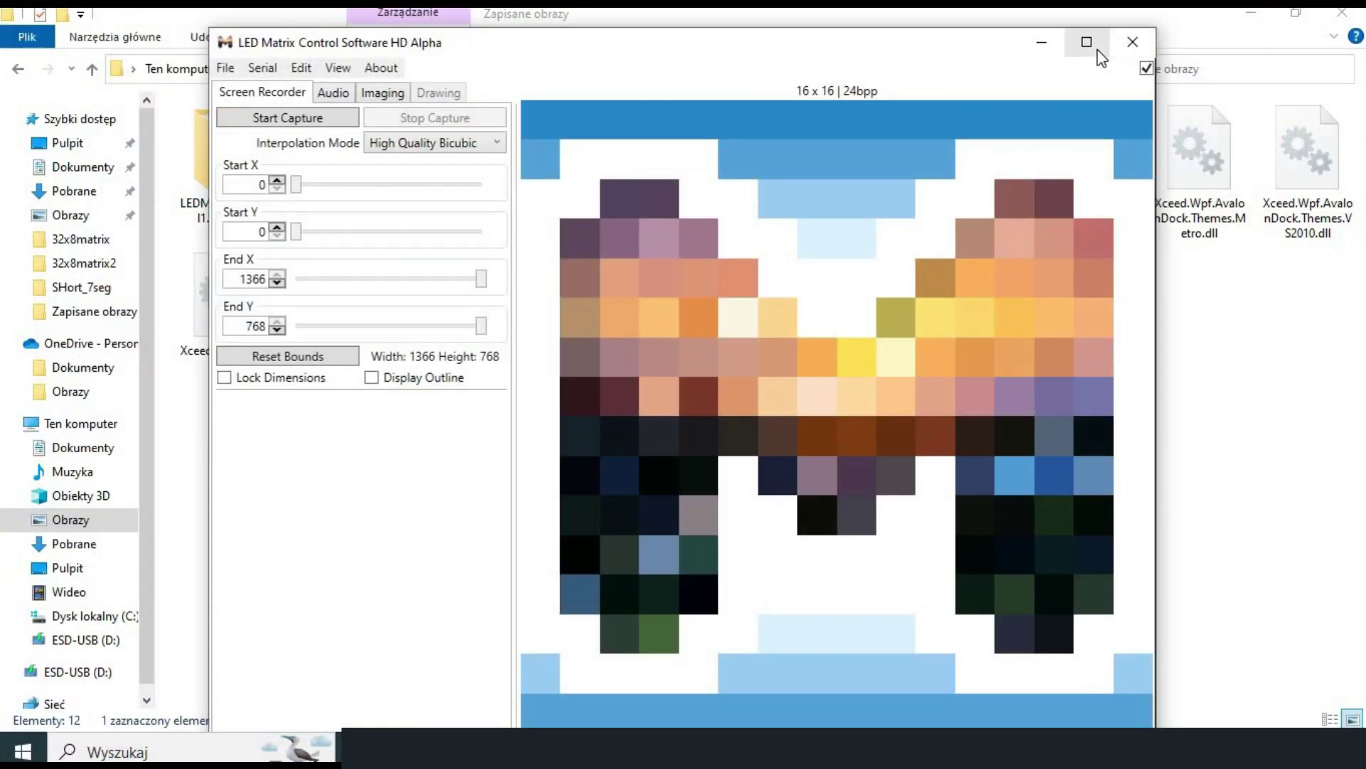
- Maximize the matrix software and look through its About and Edit menus without changes
left_click(1098, 44)
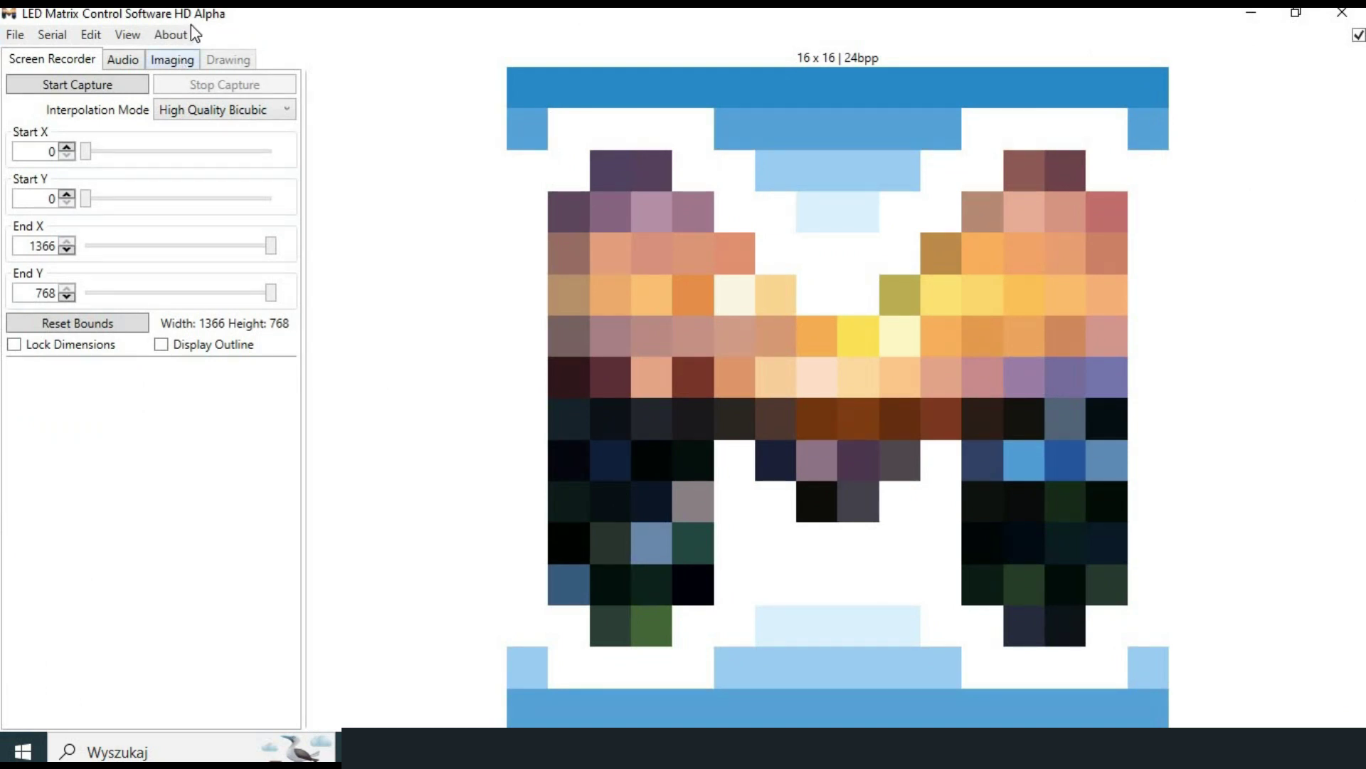
left_click(180, 34)
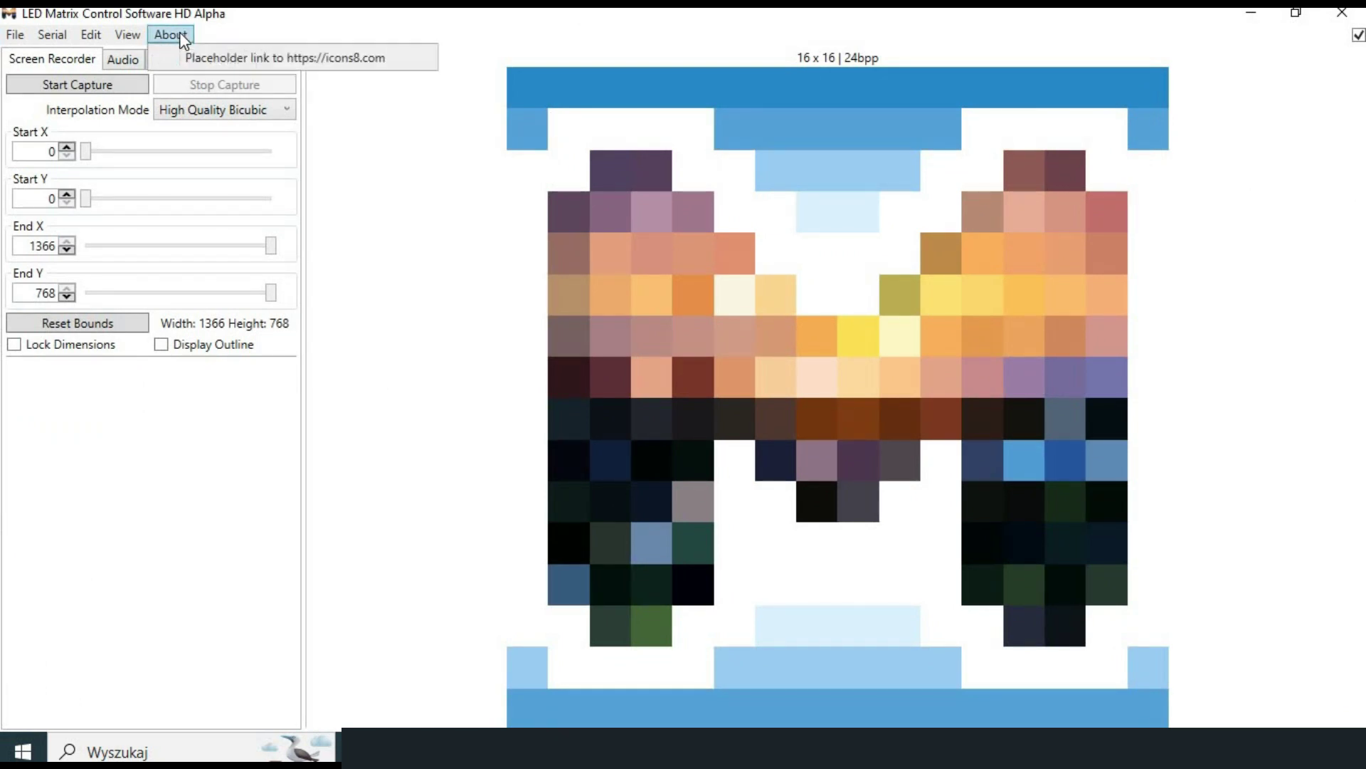
left_click(90, 34)
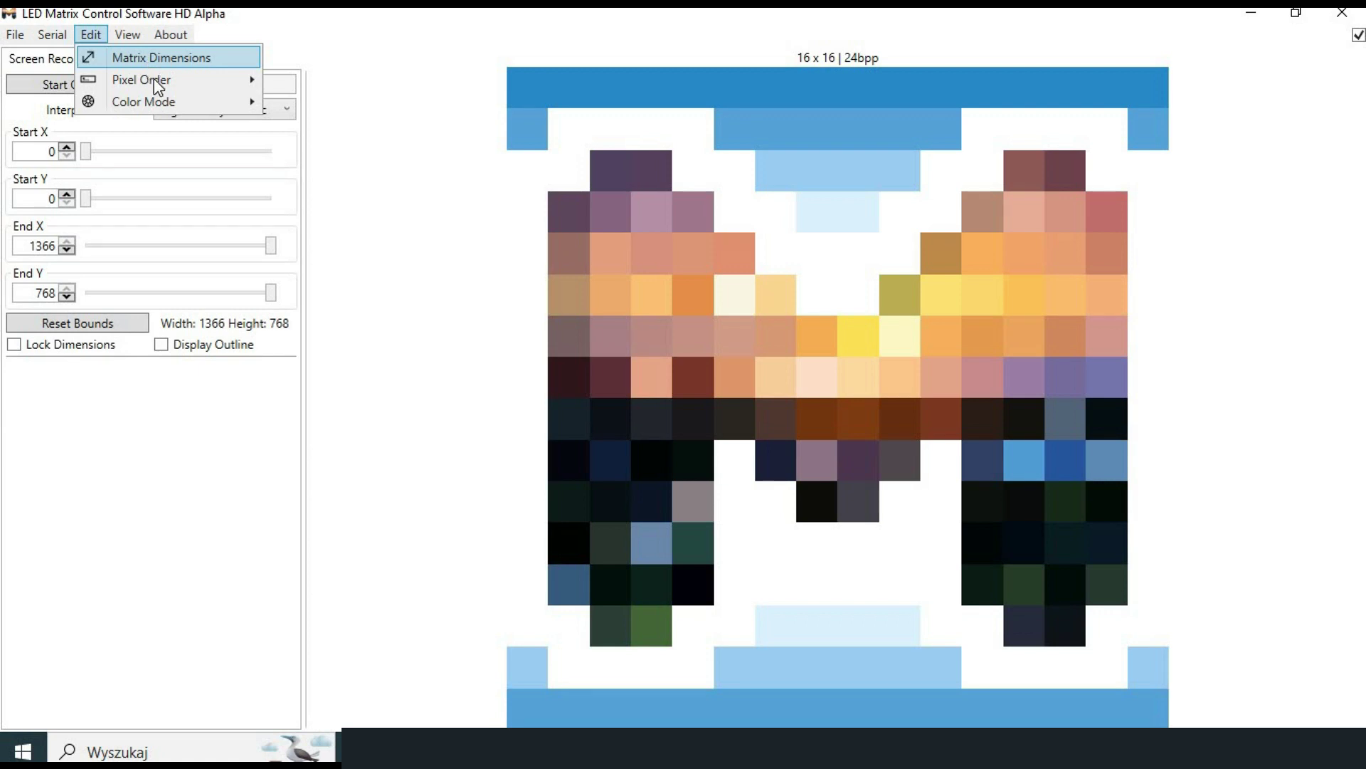
mouse_move(158, 87)
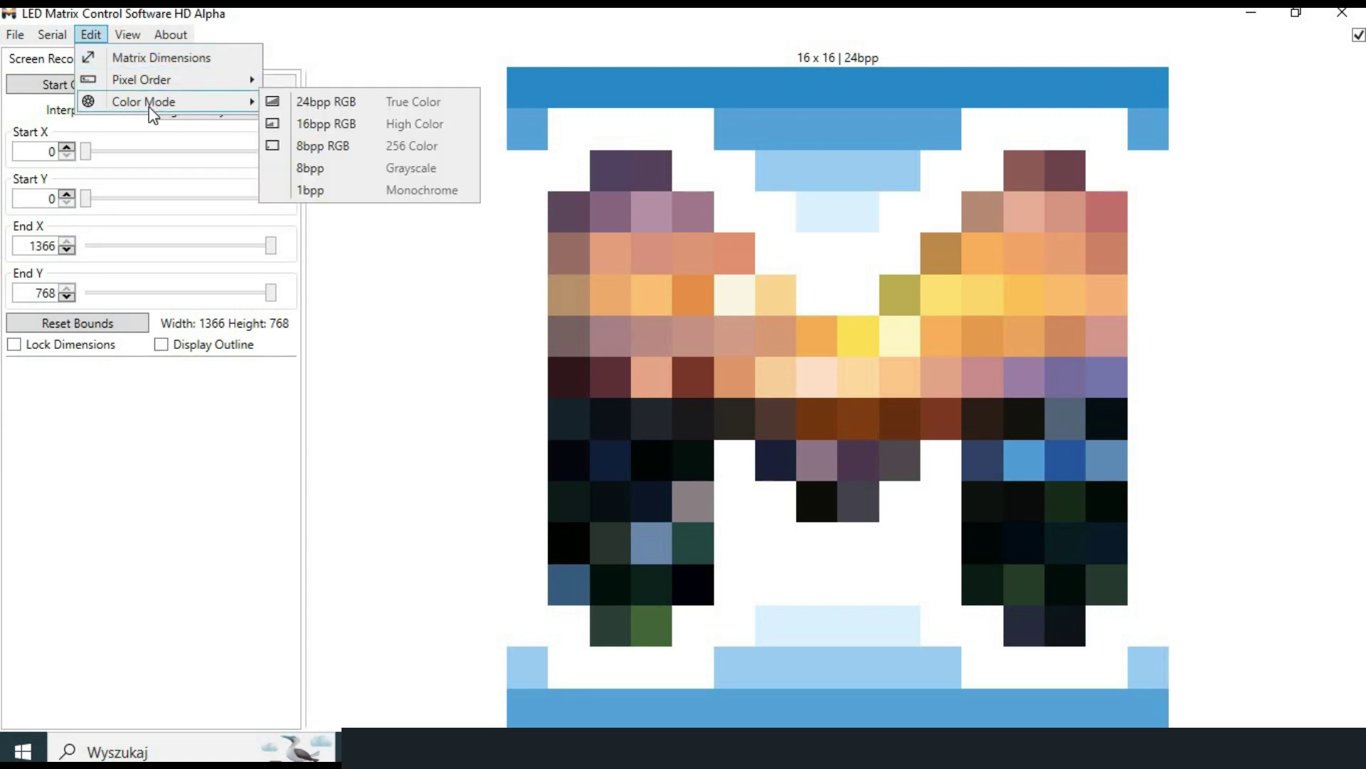
left_click(296, 42)
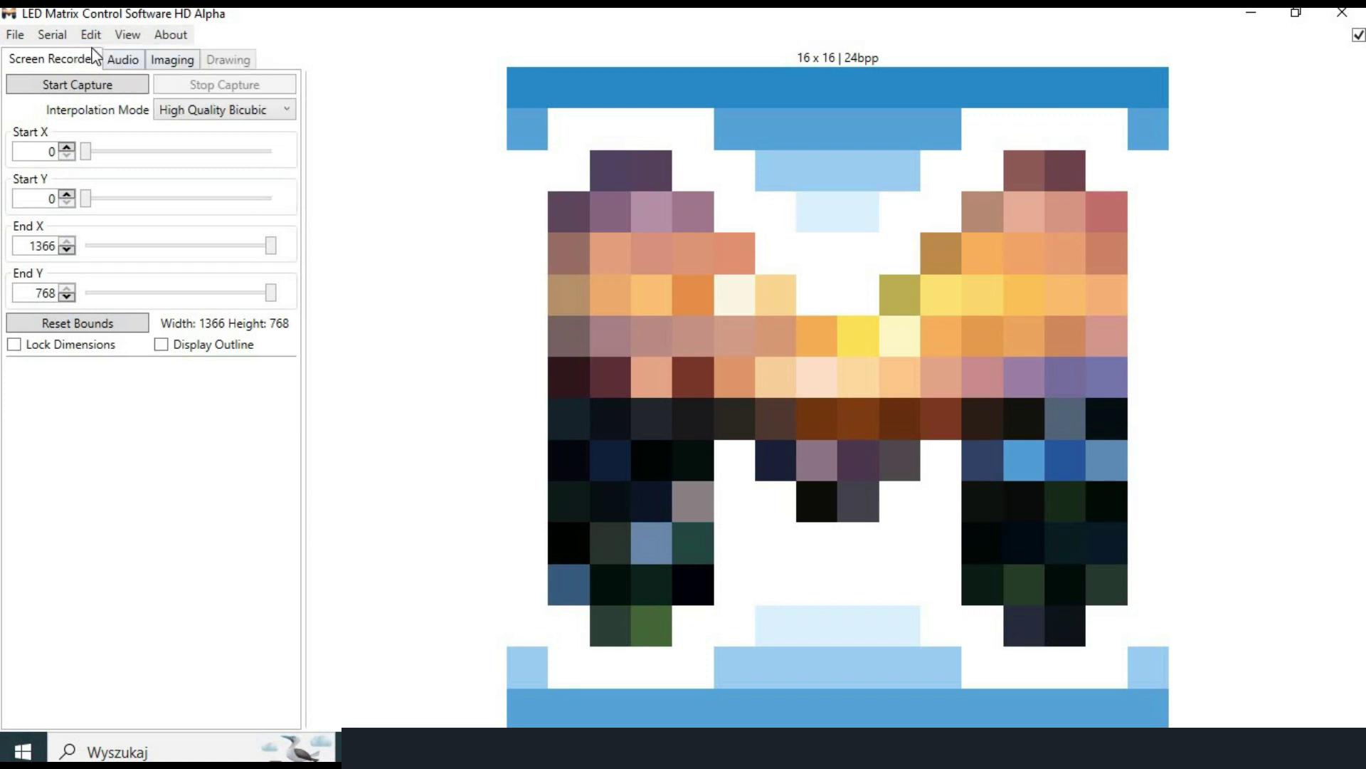
- Connect via Serial > Connect on COM6 at 115200 baud in 24bpp RGB
left_click(52, 37)
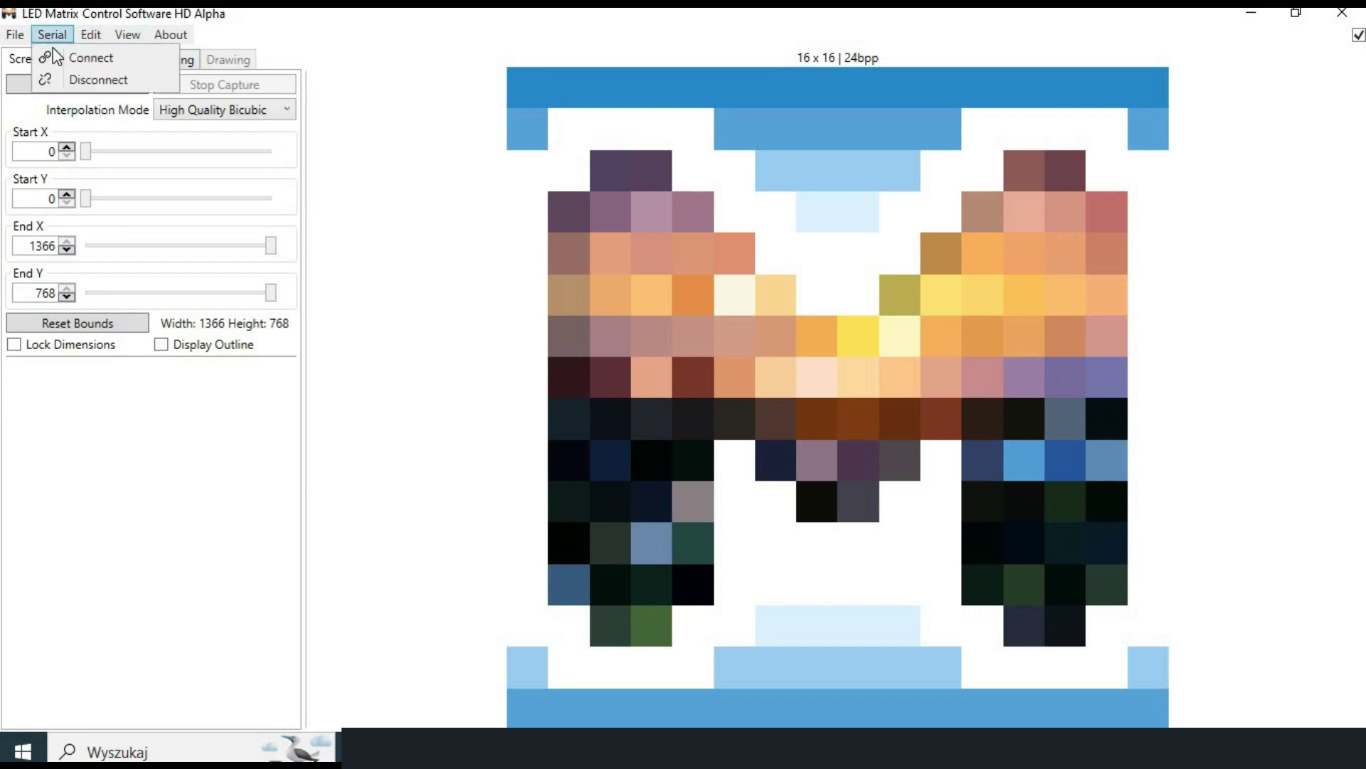
left_click(69, 64)
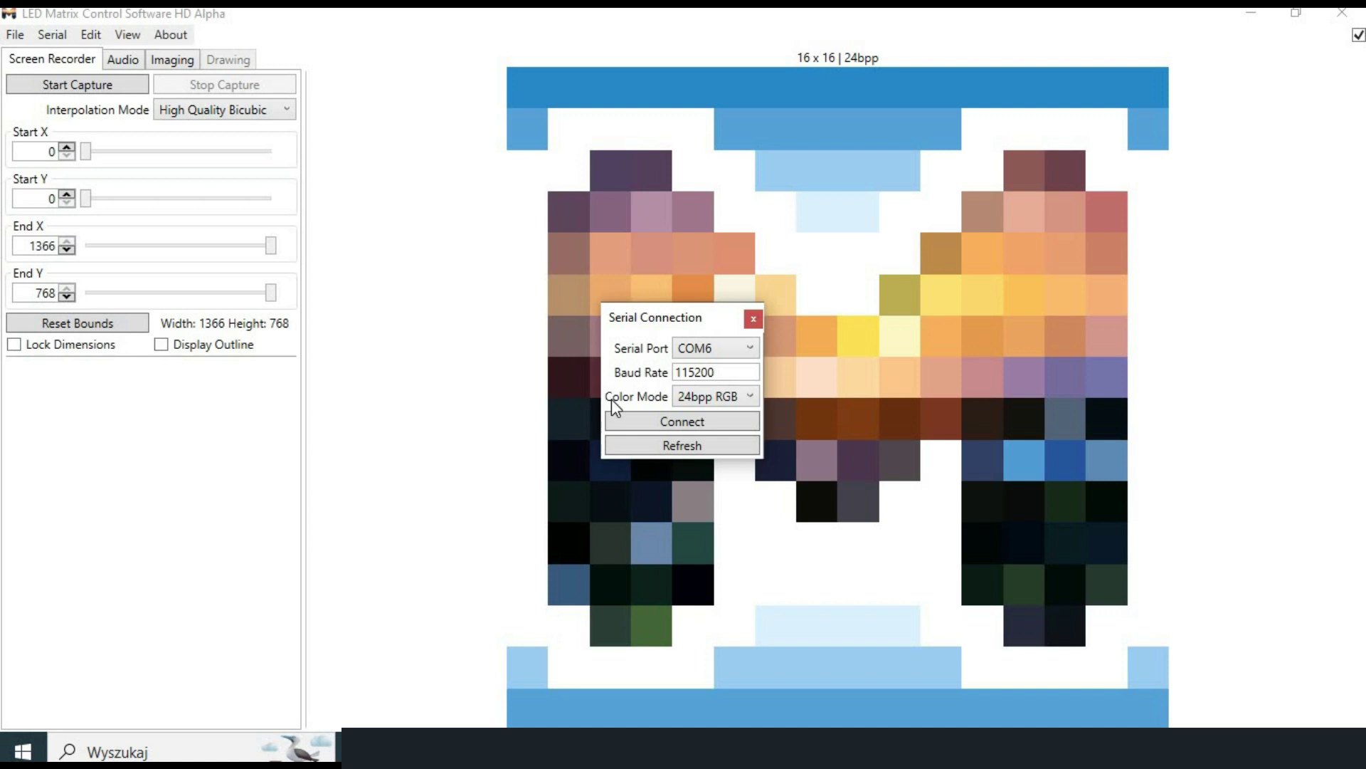
left_click(630, 420)
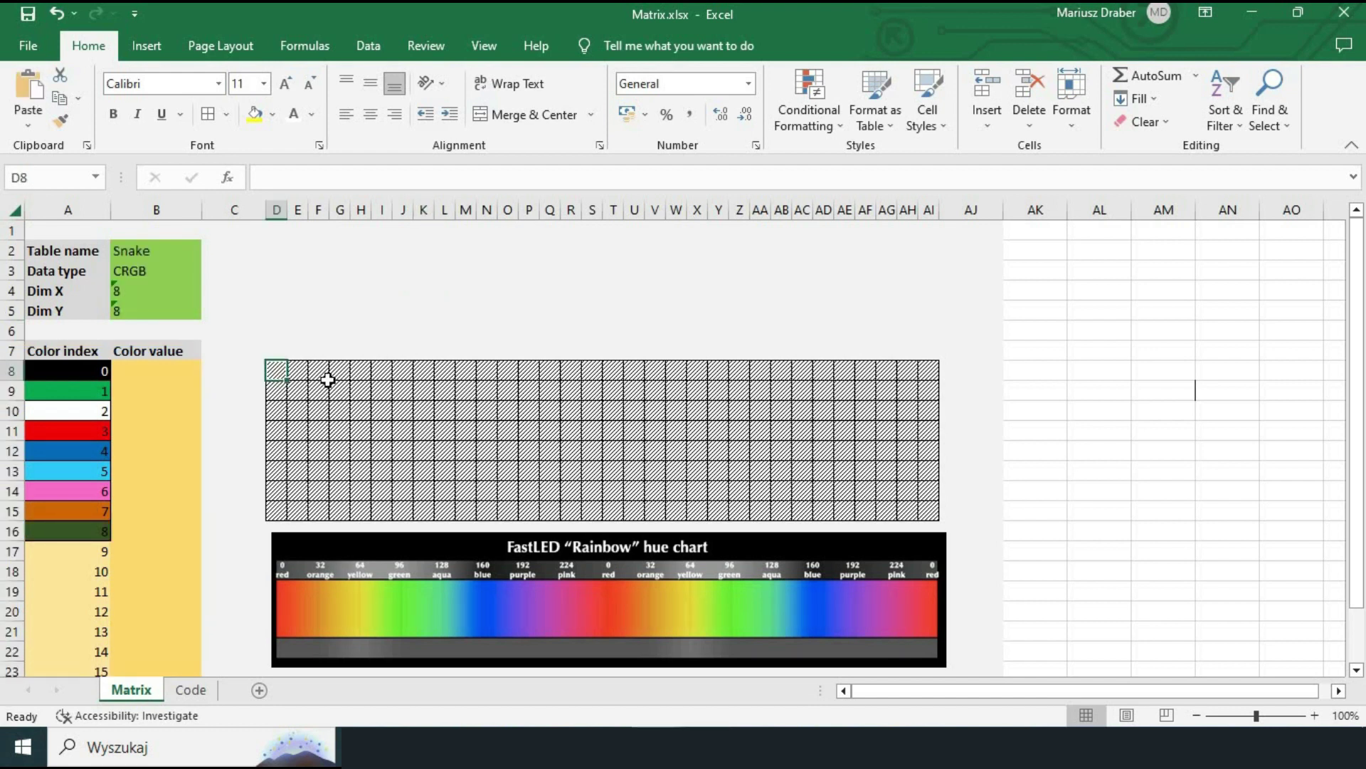
- Type test colour indices 0–3 diagonally from D8 to check the cell colouring
type("0")
key("Return")
type("1")
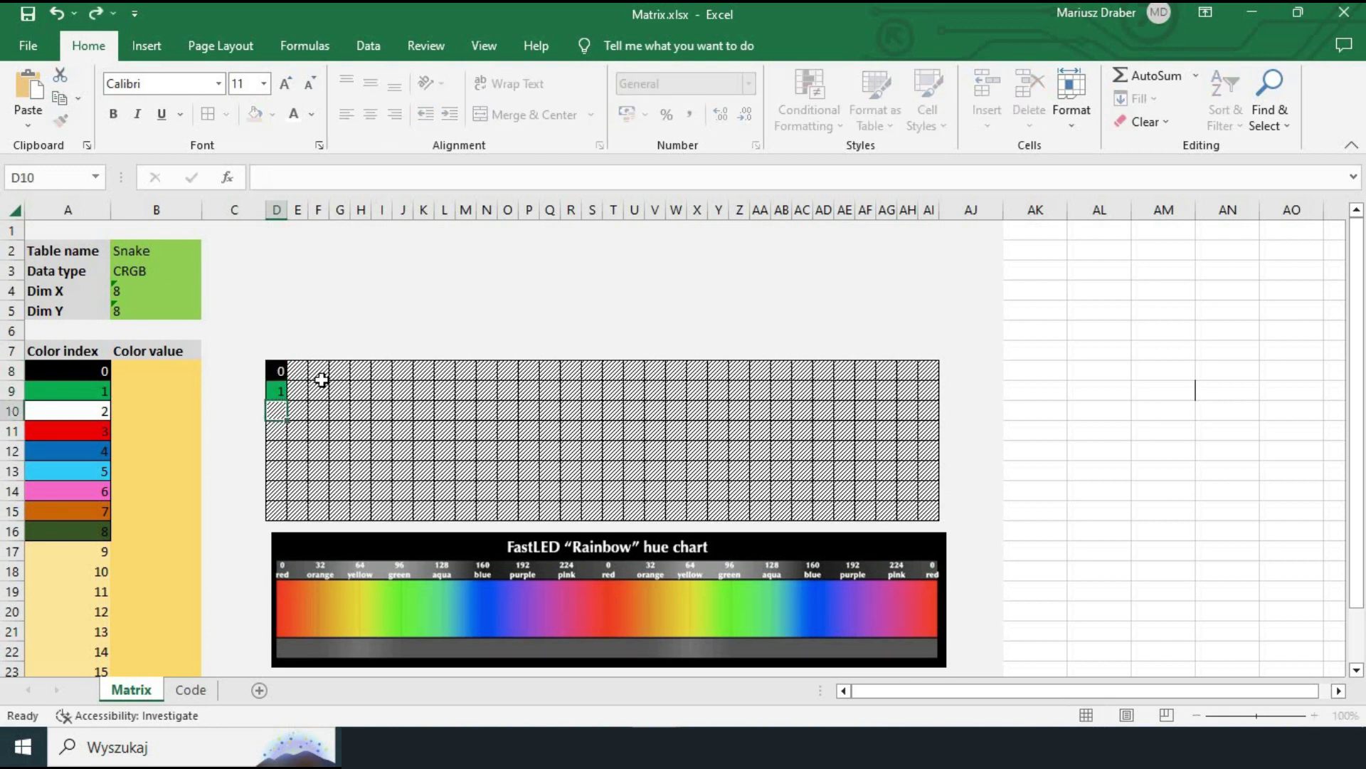
key("Return")
key("Right")
type("2")
key("Return")
key("Right")
type("3")
key("Return")
key("Right")
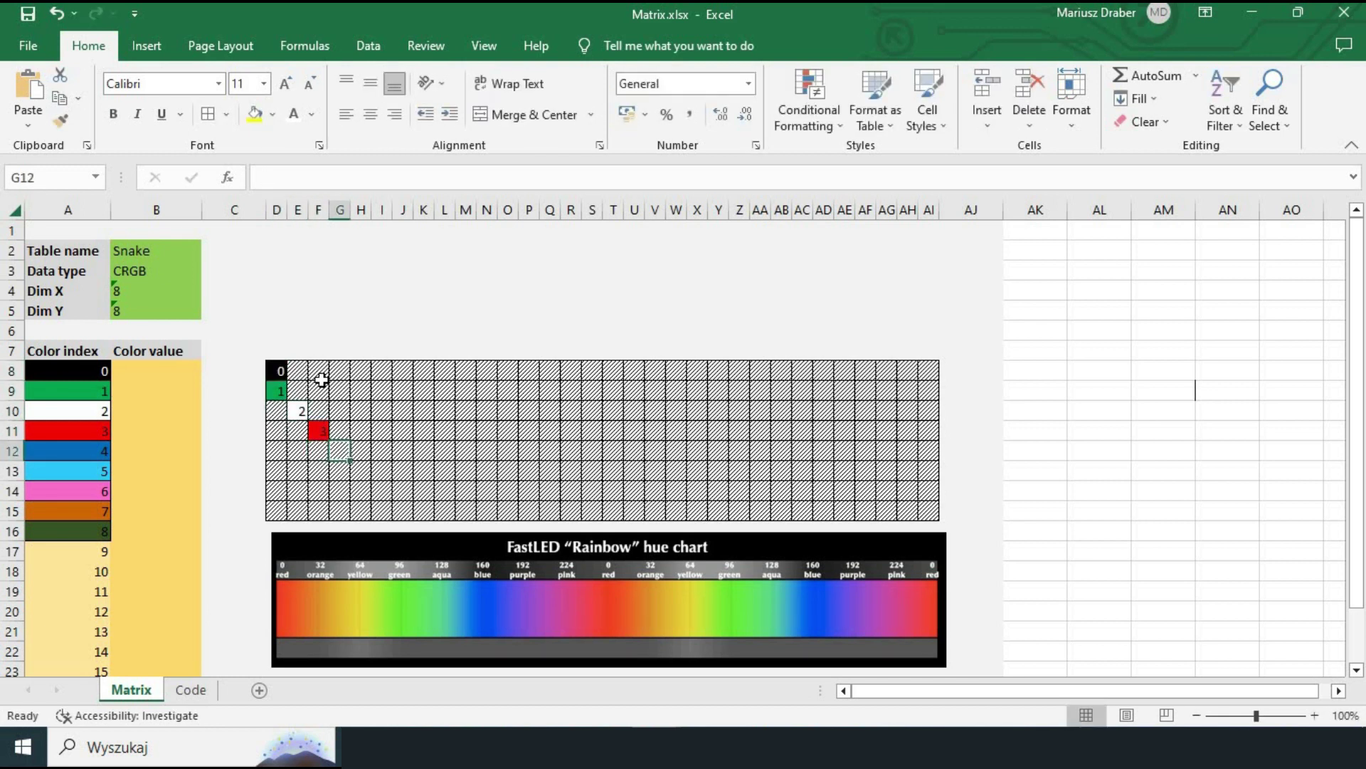
- Continue with indices 4–6 down to I14, then clear the D8:I14 test values
type("4")
key("Right")
key("Return")
type("5")
key("Return")
key("Right")
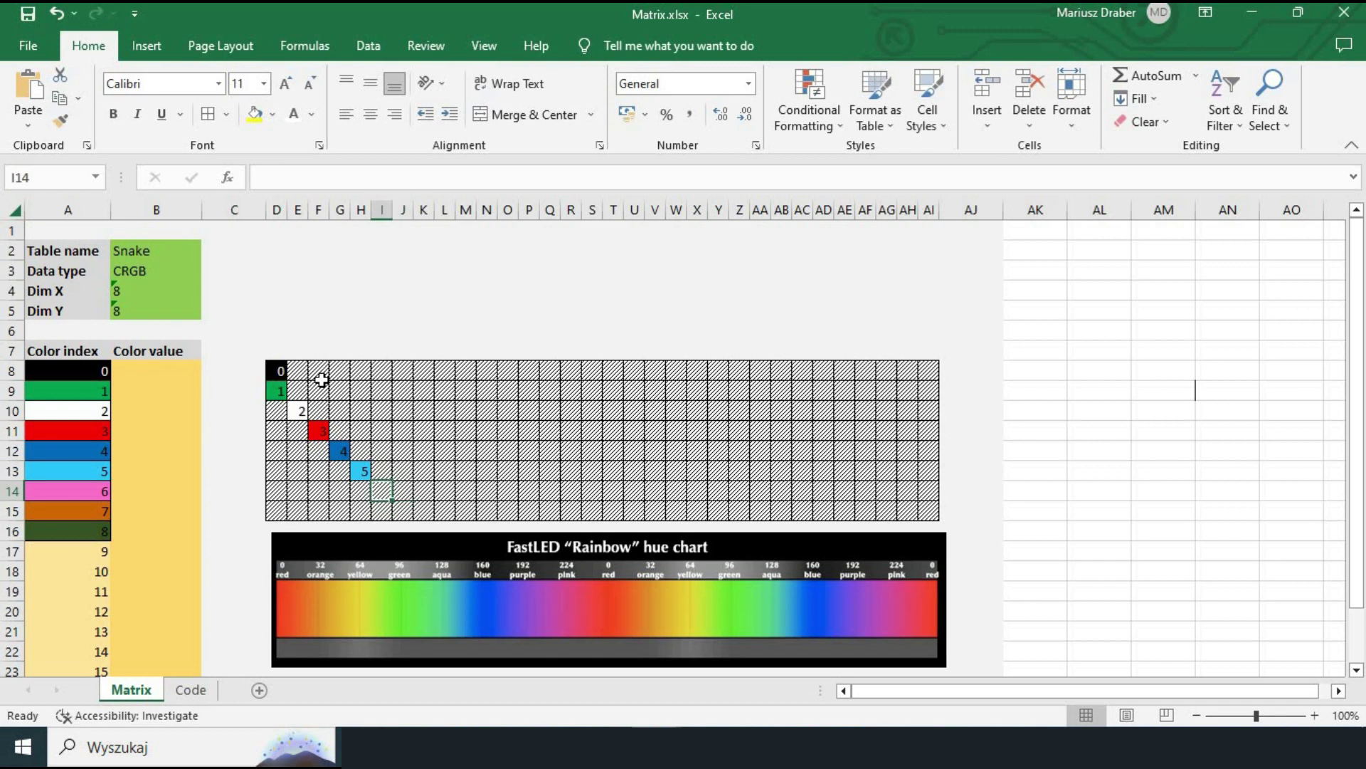
type("6")
key("Return")
left_click_drag(276, 370, 383, 491)
key("Delete")
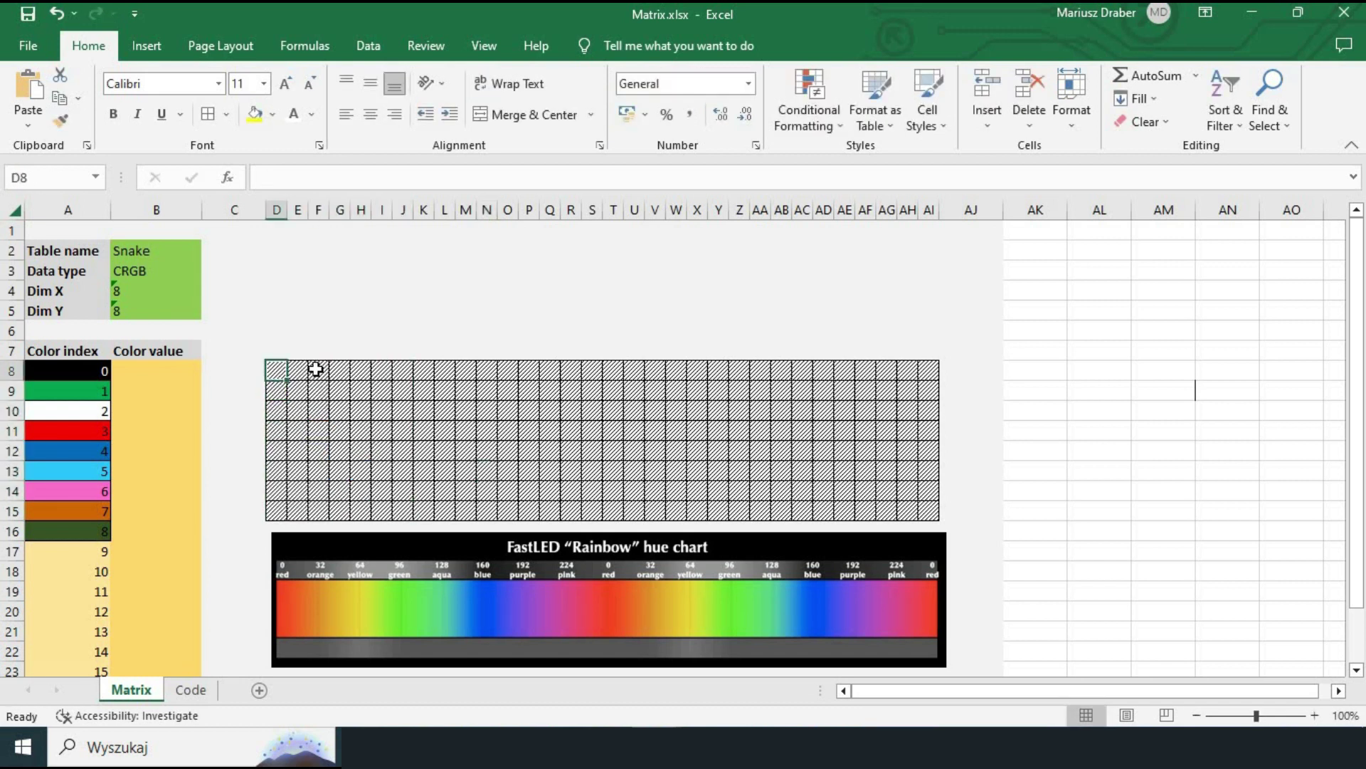
left_click(796, 113)
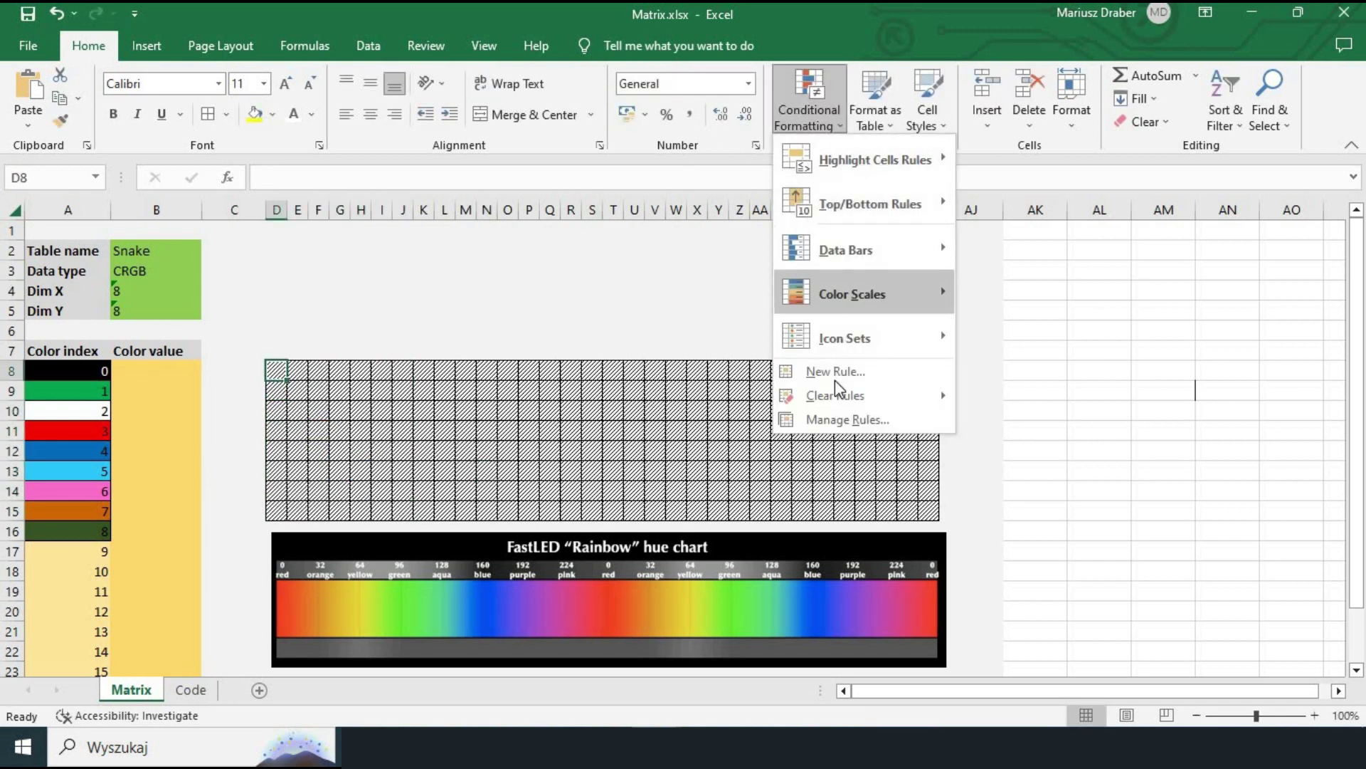
left_click(847, 420)
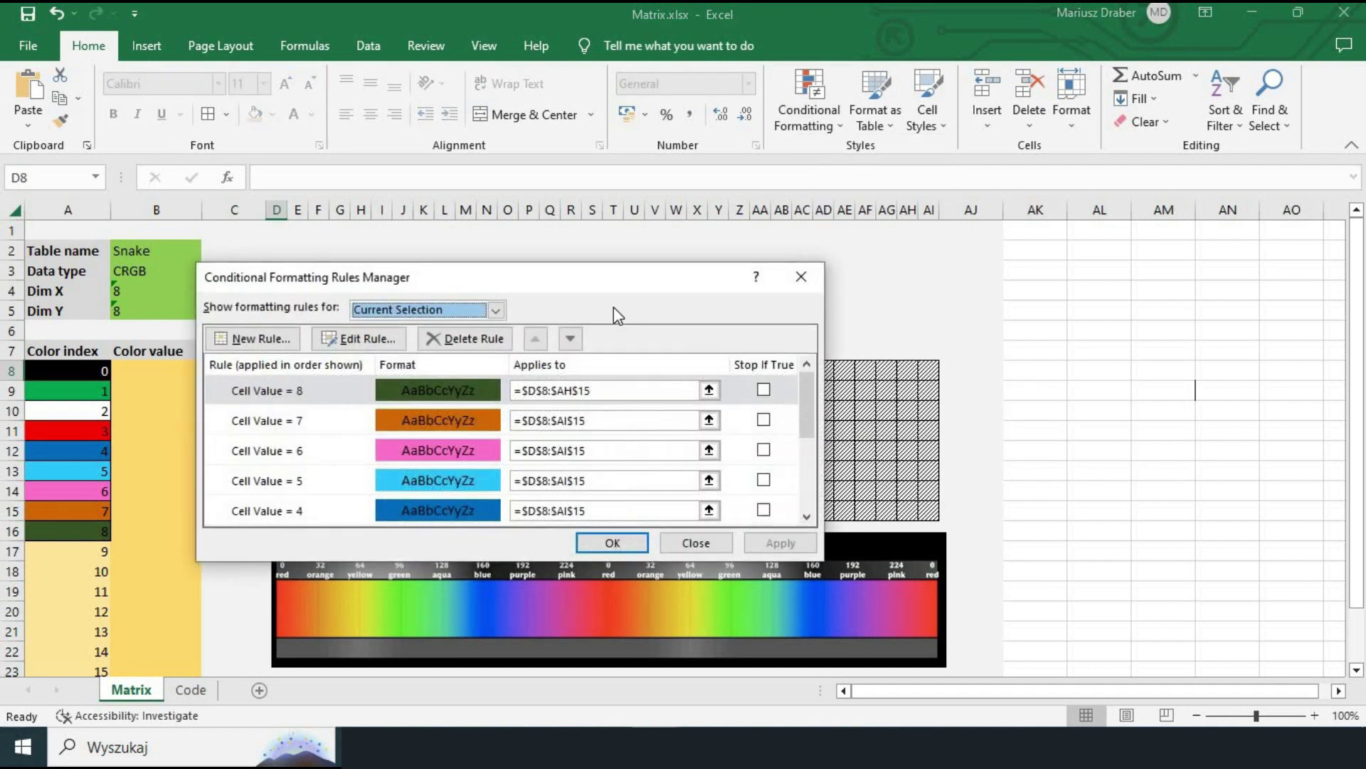
left_click_drag(594, 283, 541, 275)
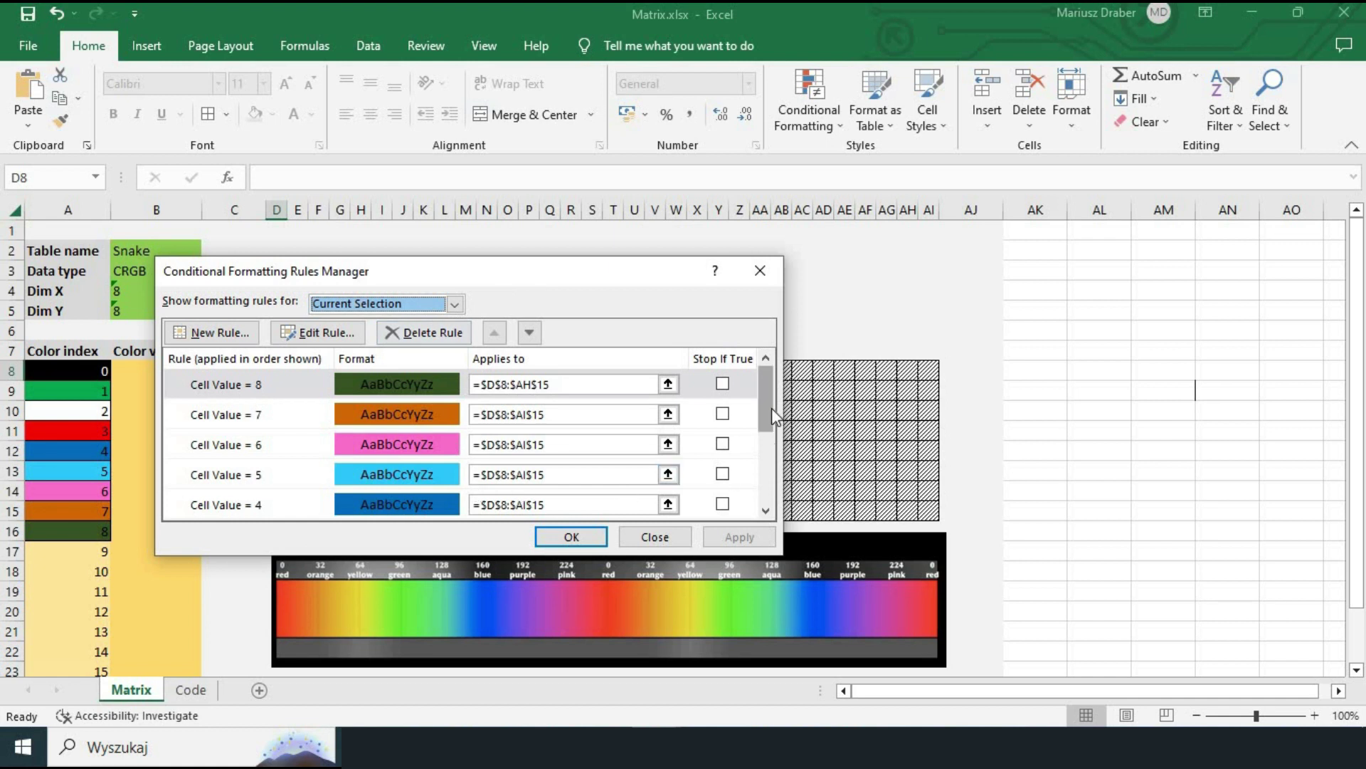
left_click_drag(771, 408, 769, 475)
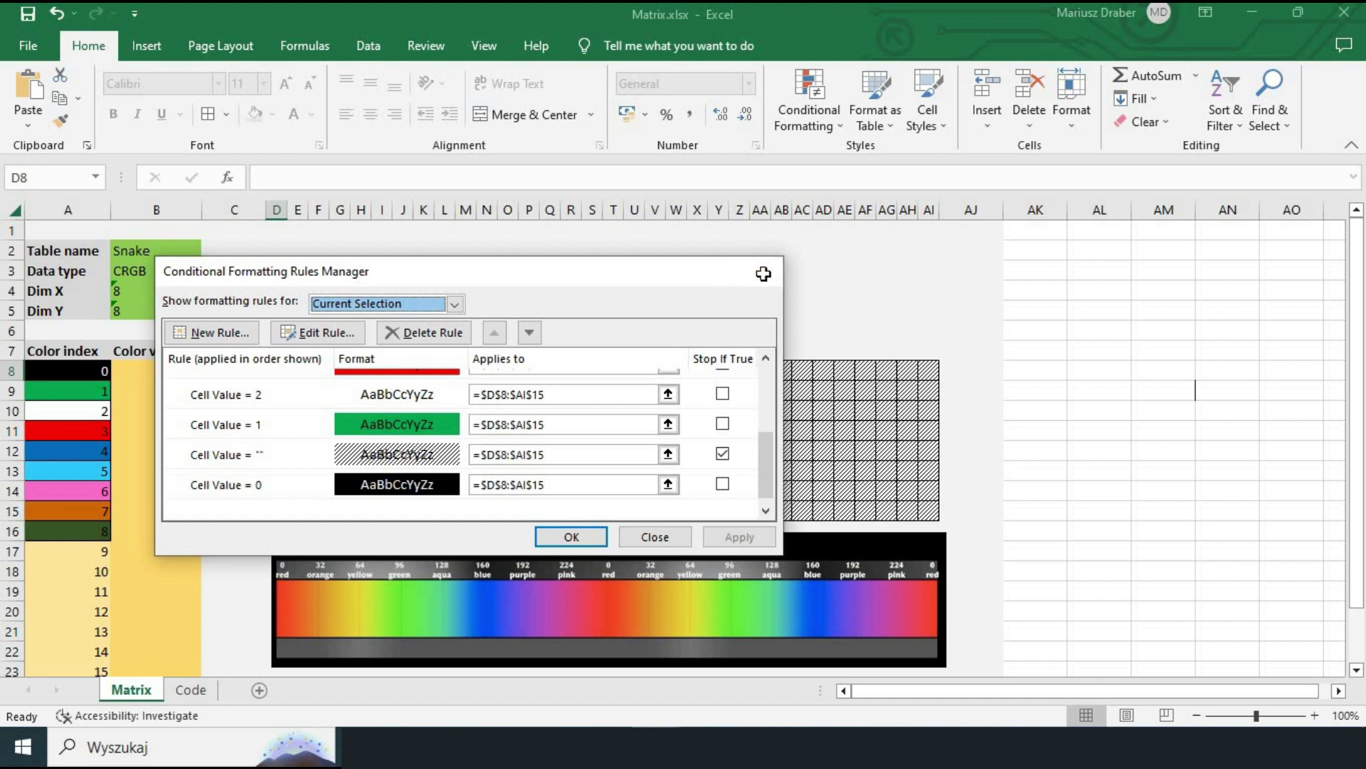
left_click(762, 273)
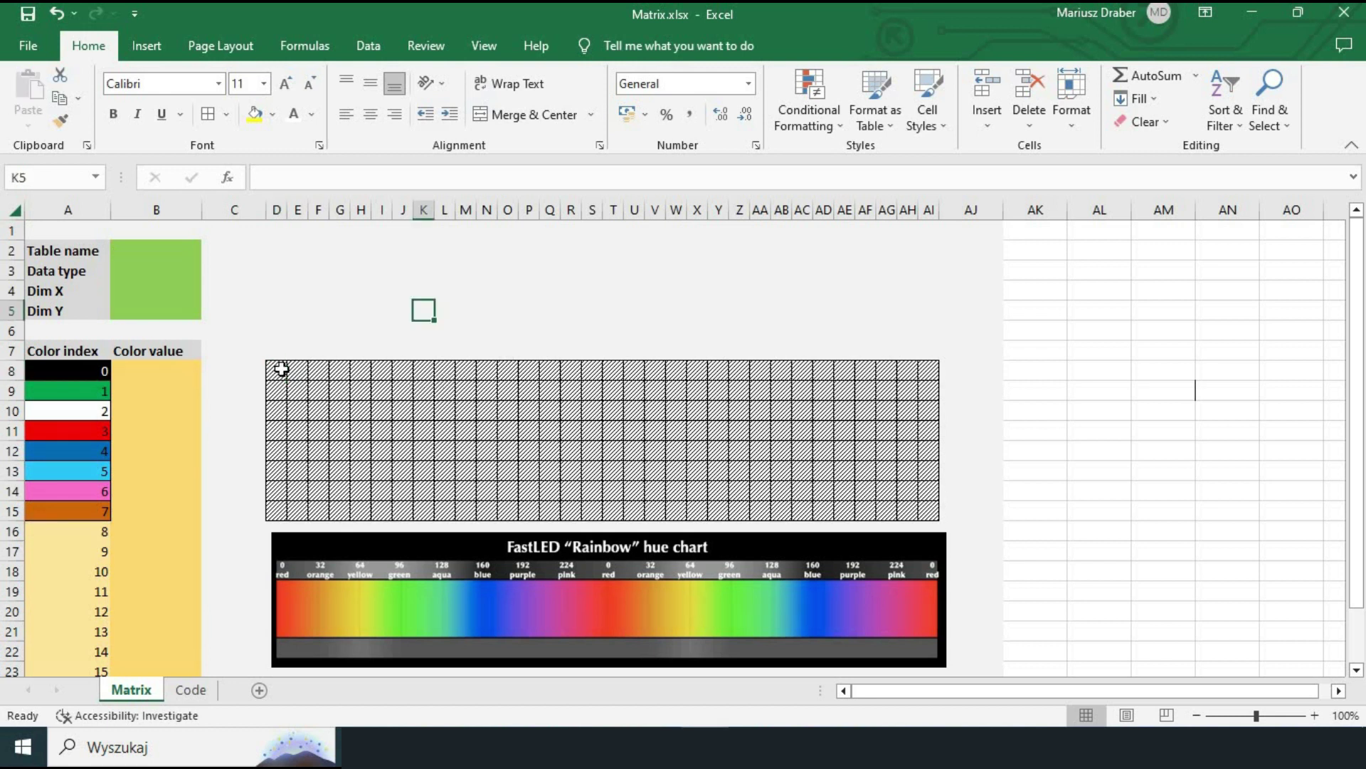
left_click_drag(281, 370, 921, 506)
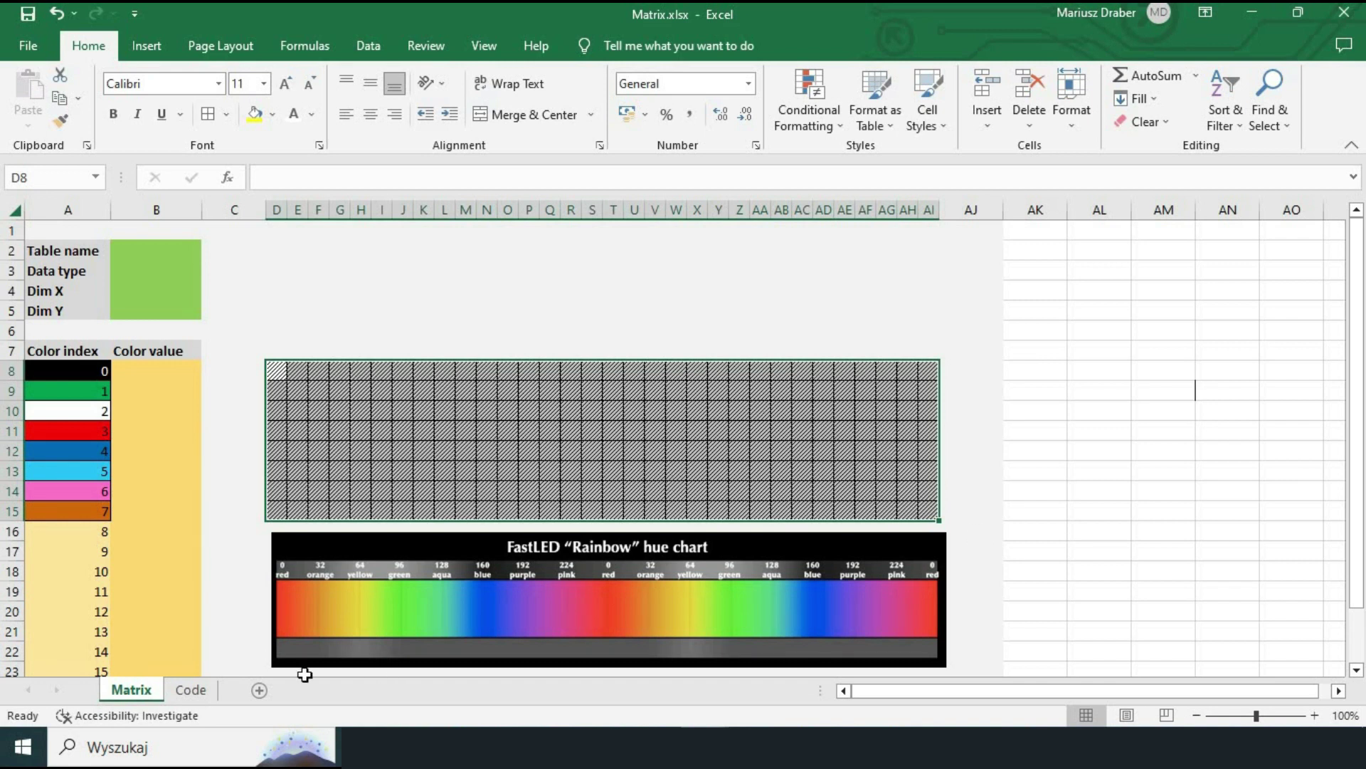
left_click(191, 689)
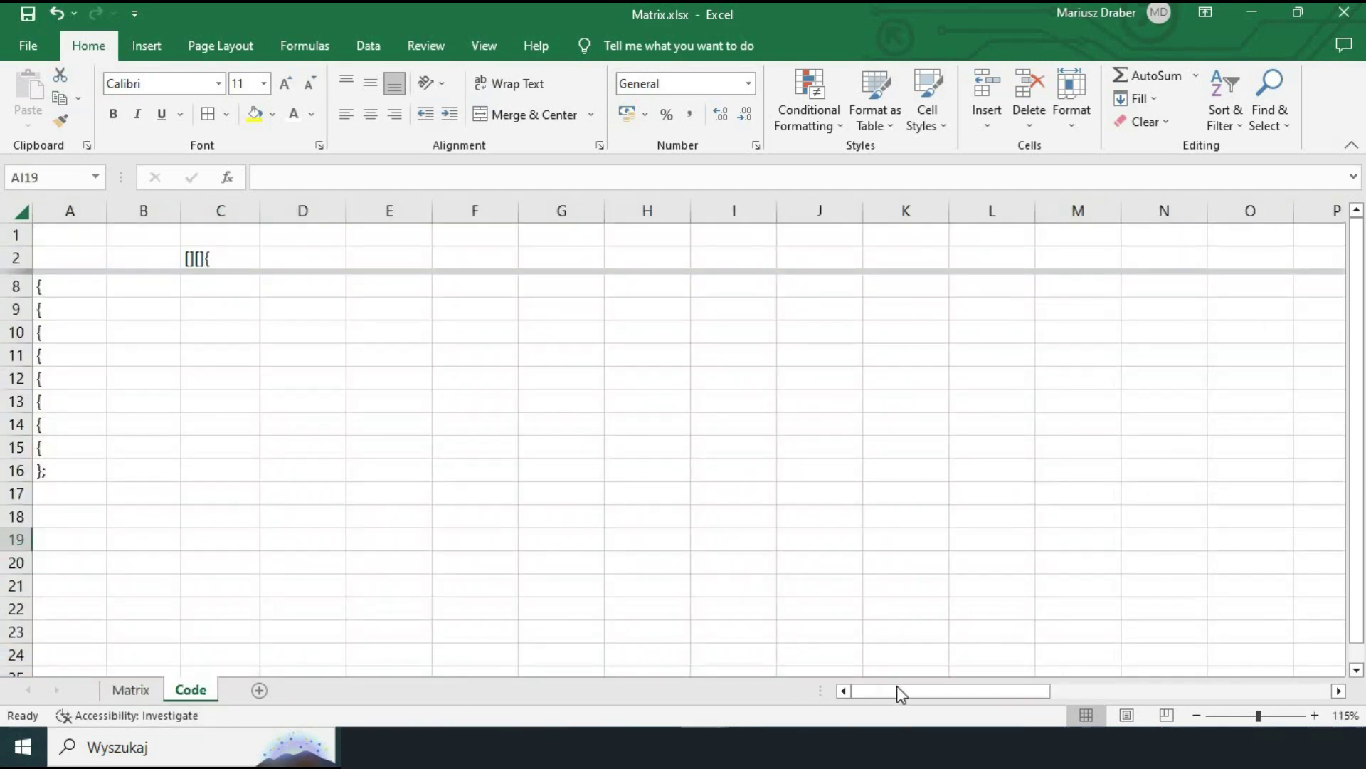
mouse_move(898, 687)
left_mouse_down()
mouse_move(1251, 684)
mouse_move(882, 705)
left_mouse_up()
left_click(131, 690)
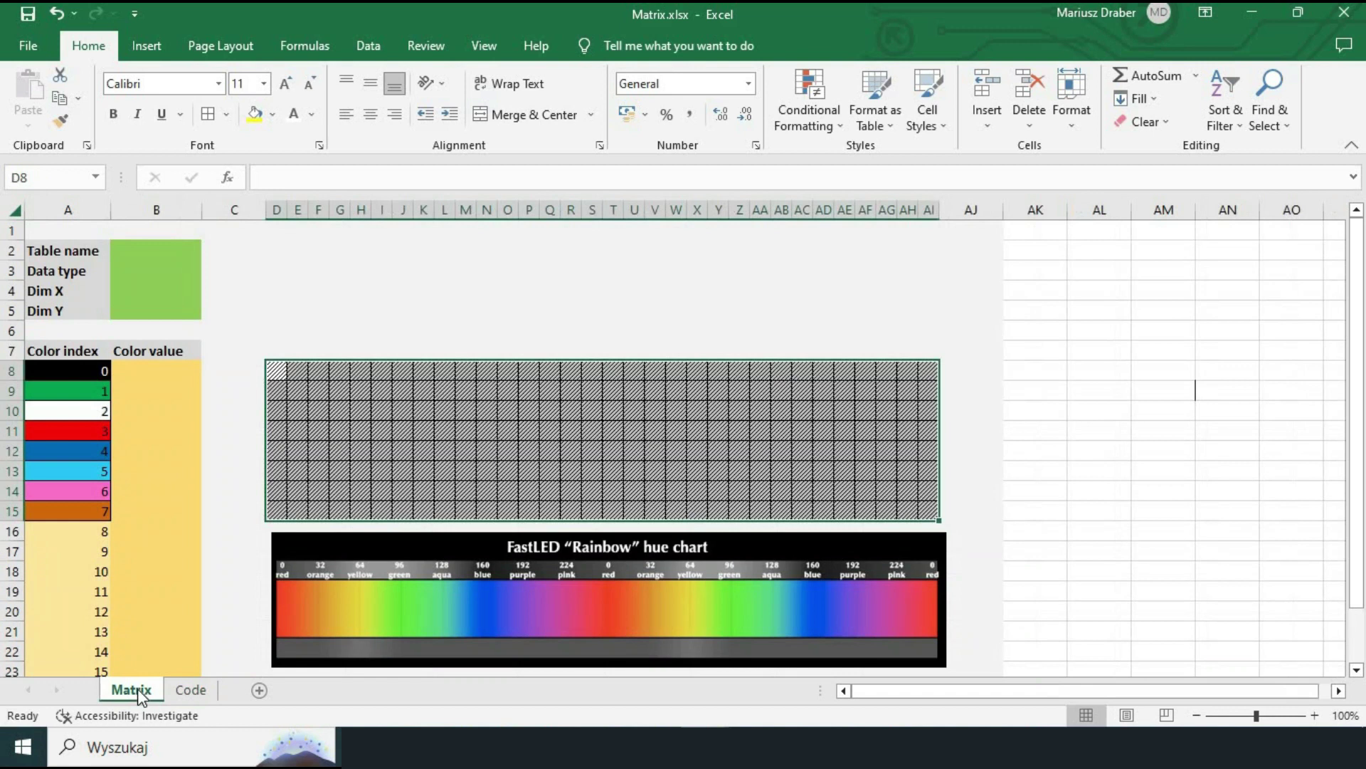
- Fill in table name Snake, data type CRGB and a dimension of 8
left_click(401, 270)
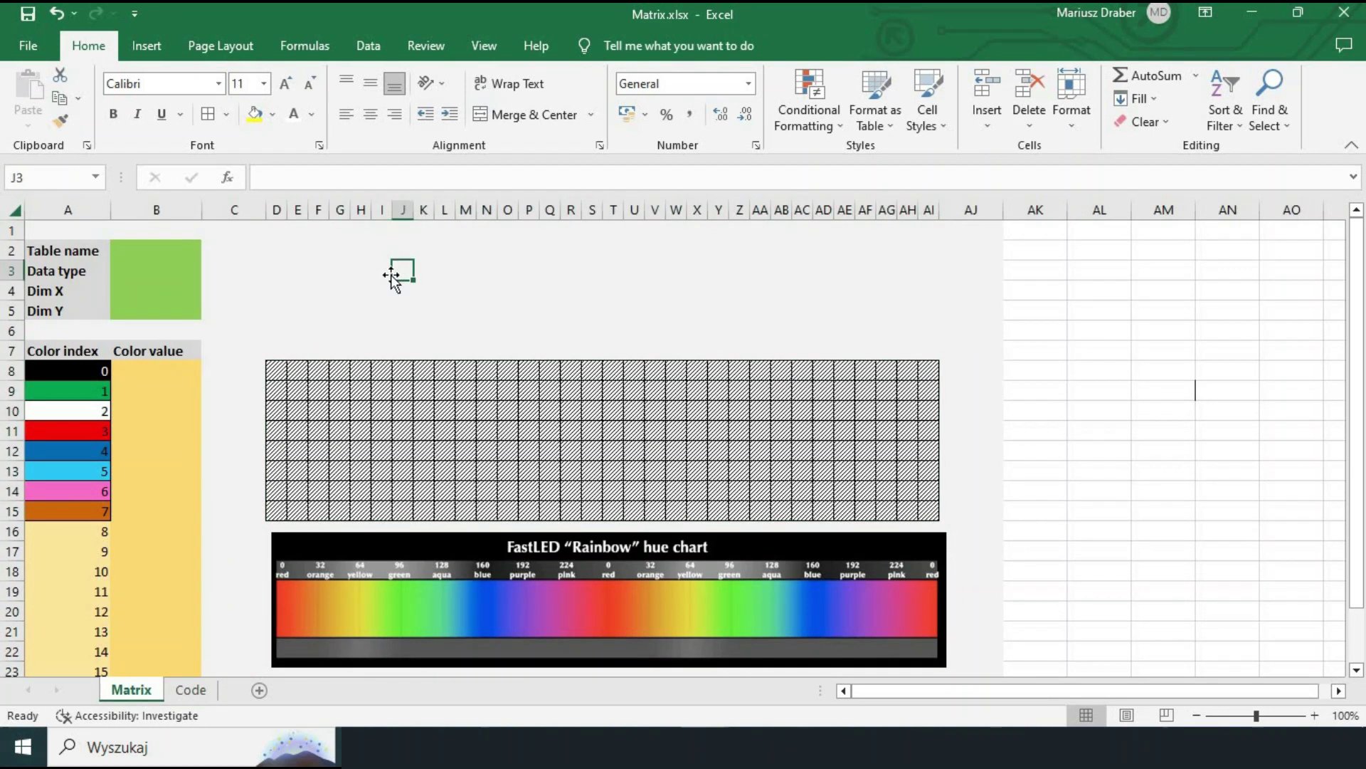
left_click(175, 253)
type("Snake")
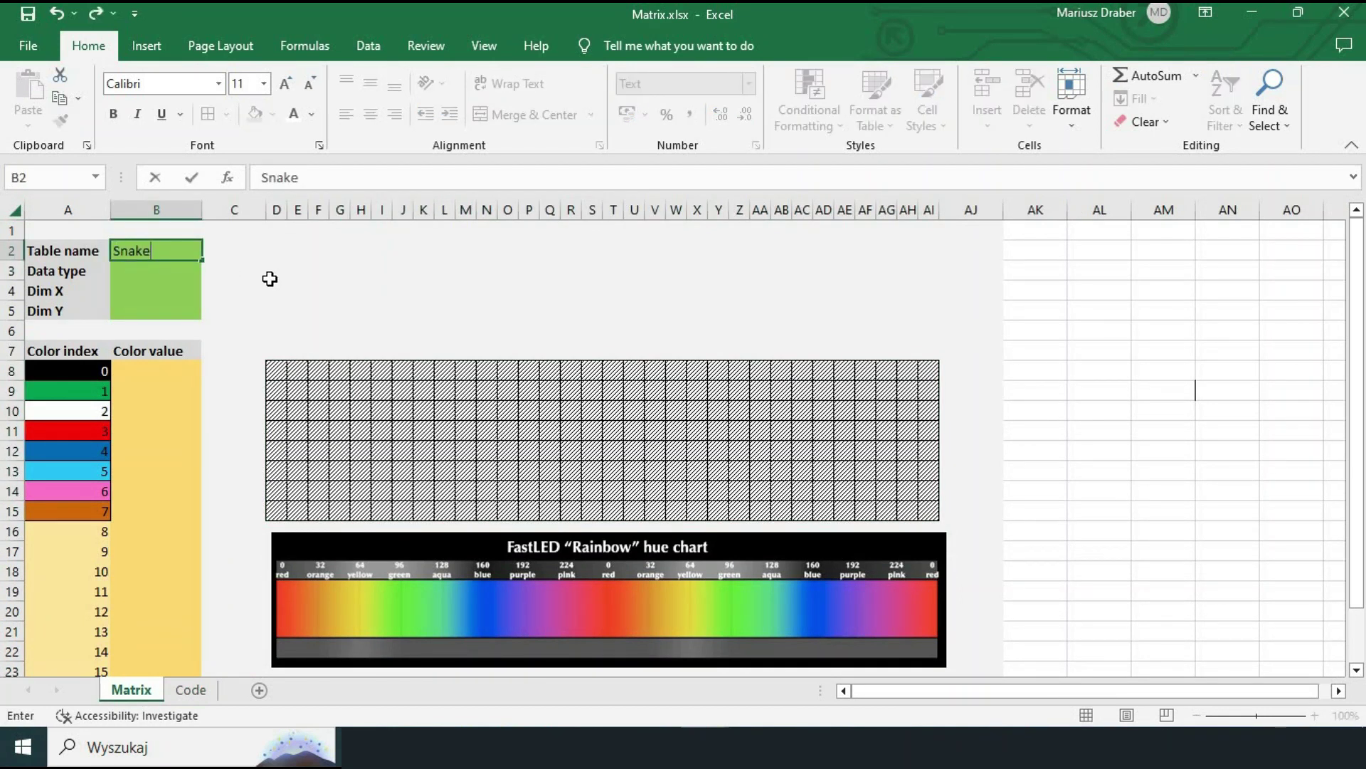
key("Return")
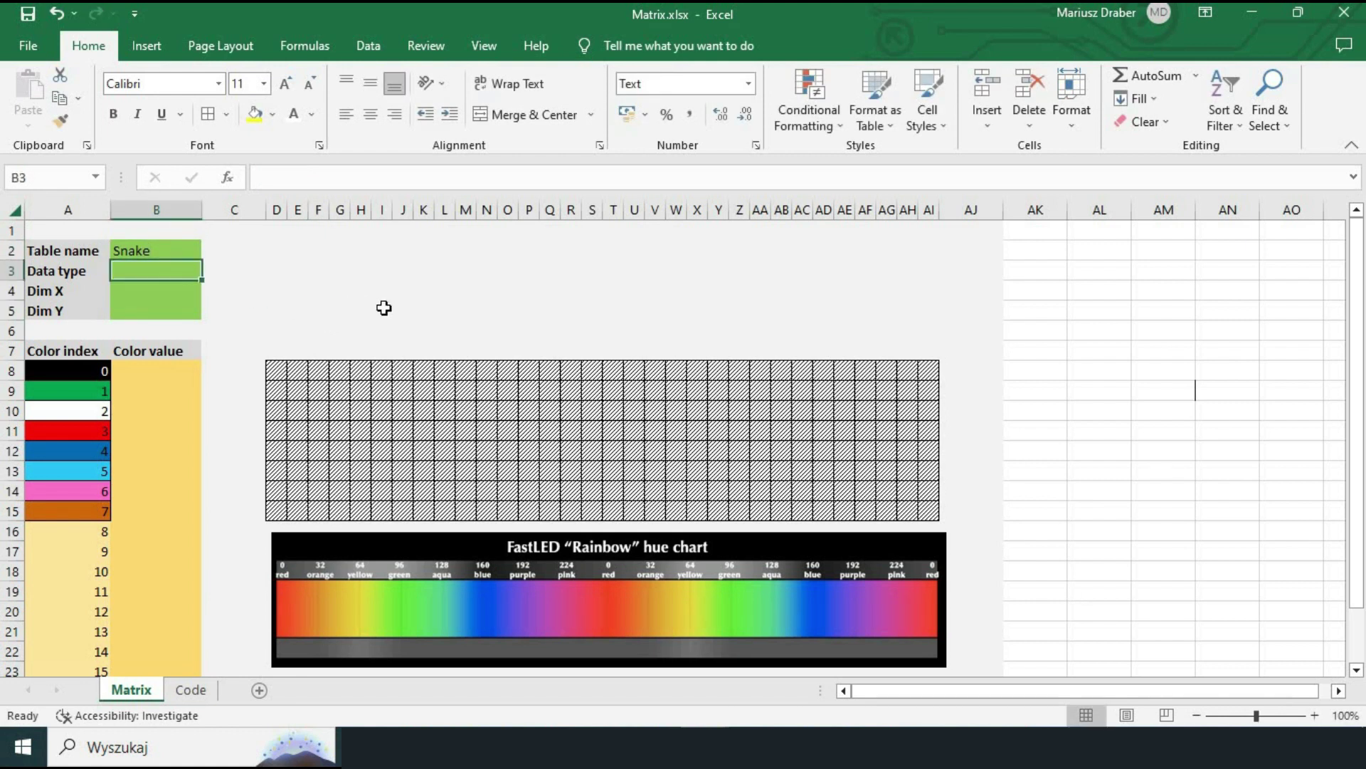
type("CRGB")
key("Return")
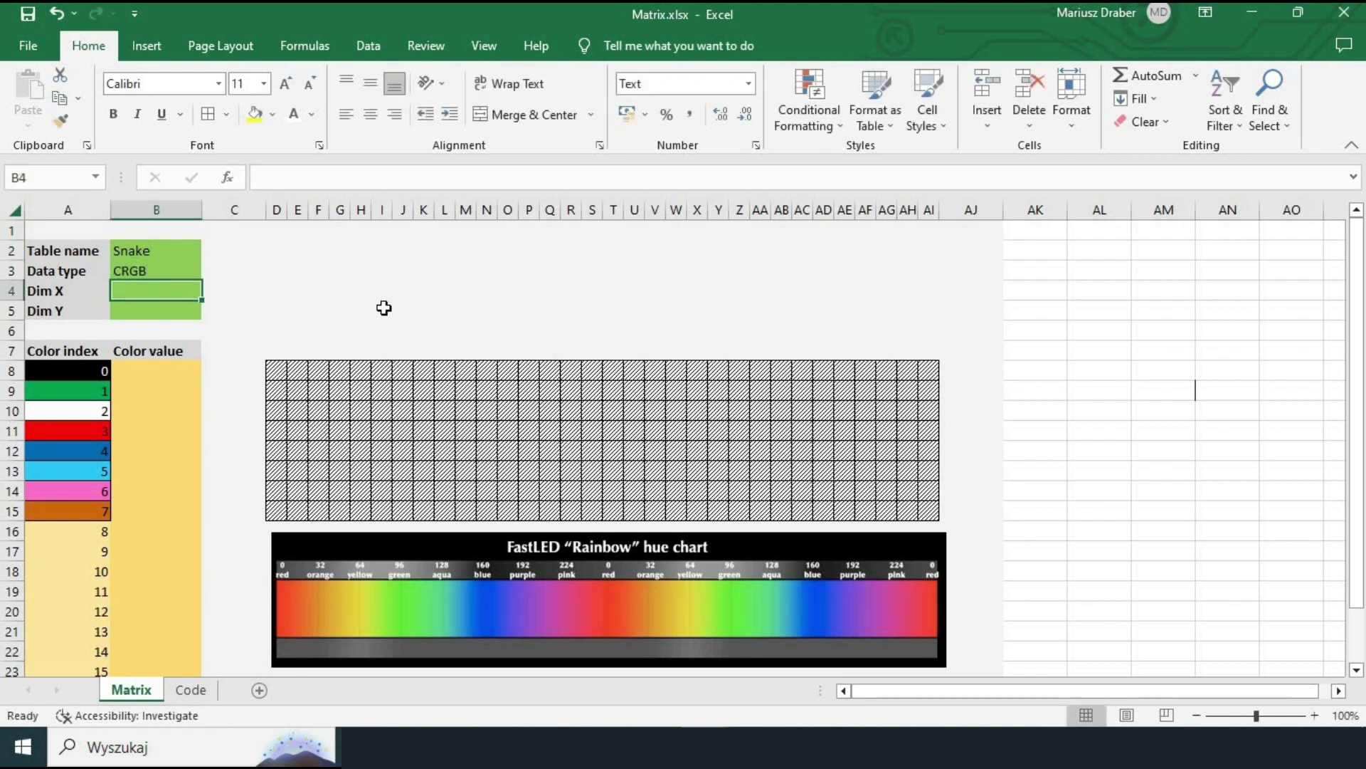
type("8")
key("Return")
- Enter Dim Y 8, then type the first three snake rows of 0/1 indices from D8
type("8")
key("Return")
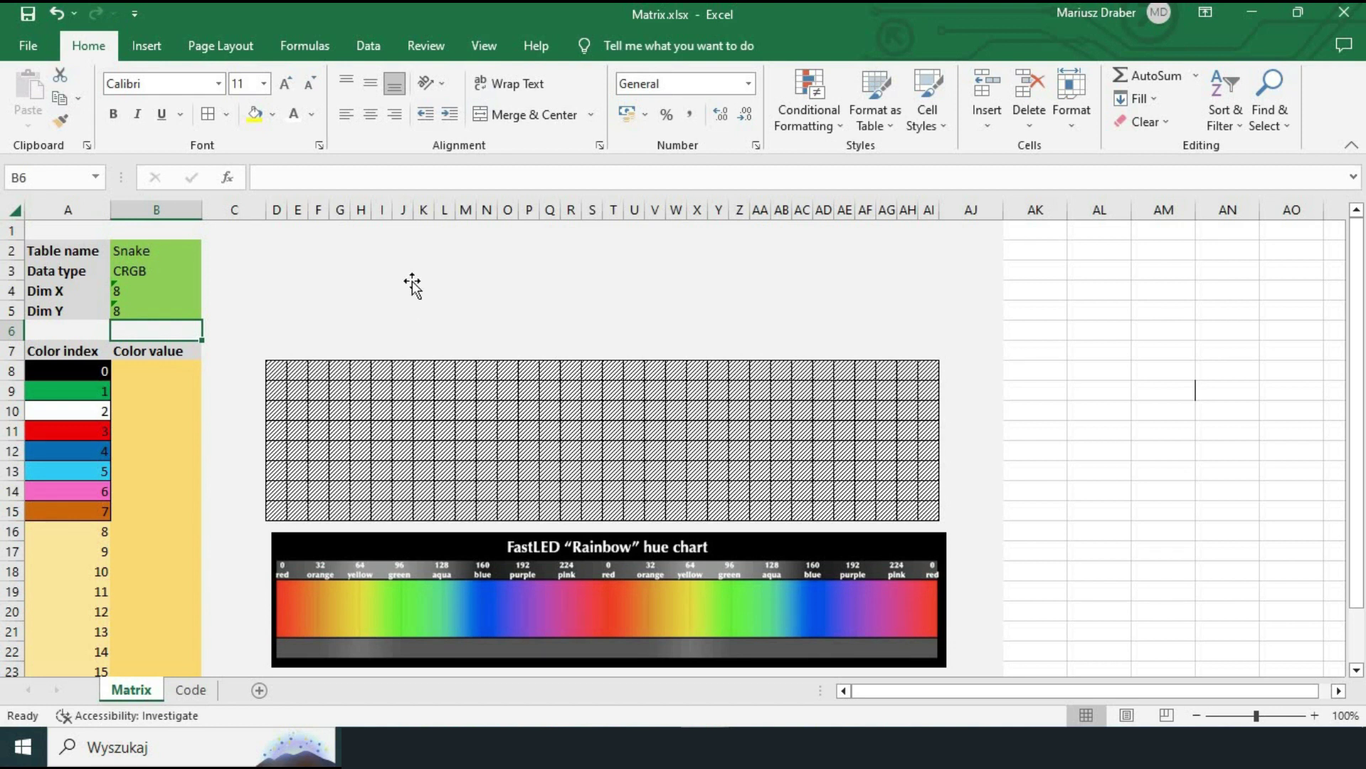
left_click(403, 290)
left_click(130, 370)
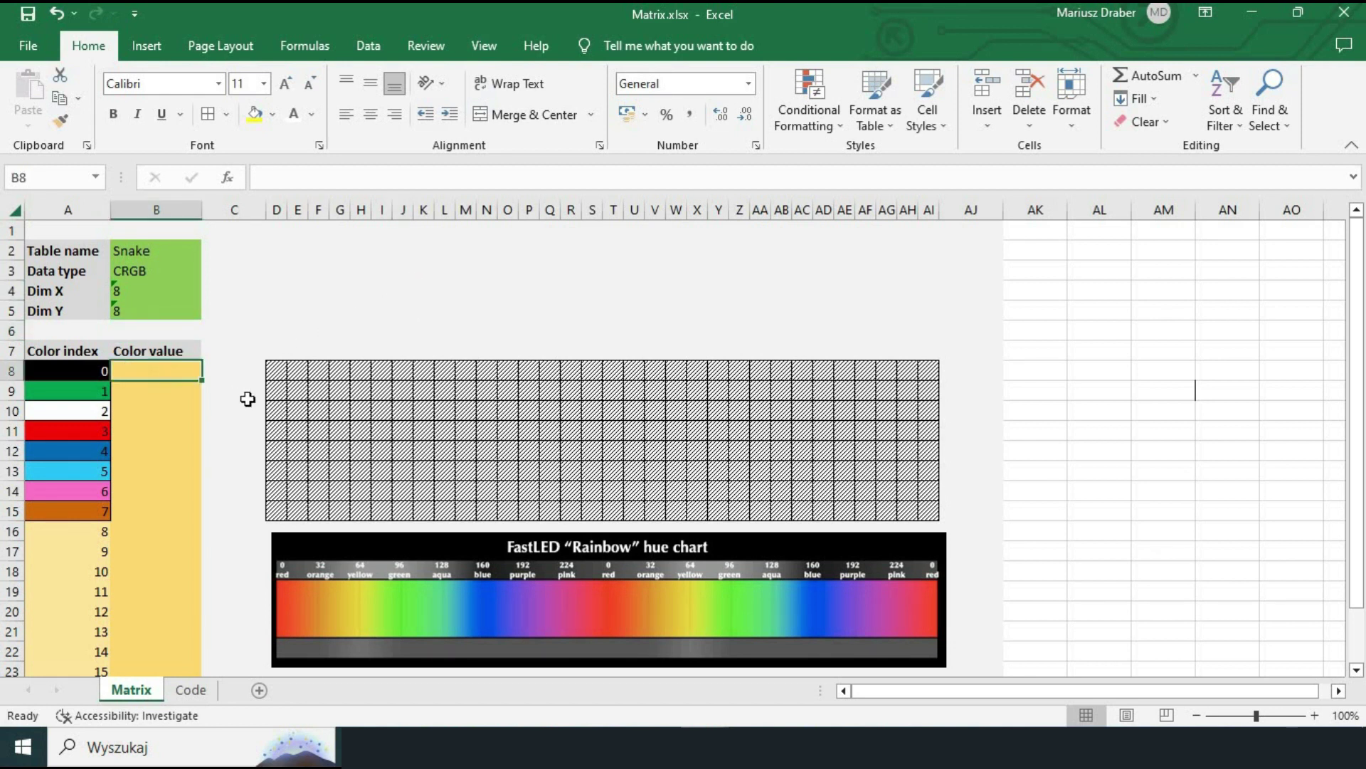
left_click(276, 370)
type("0\t1\t0")
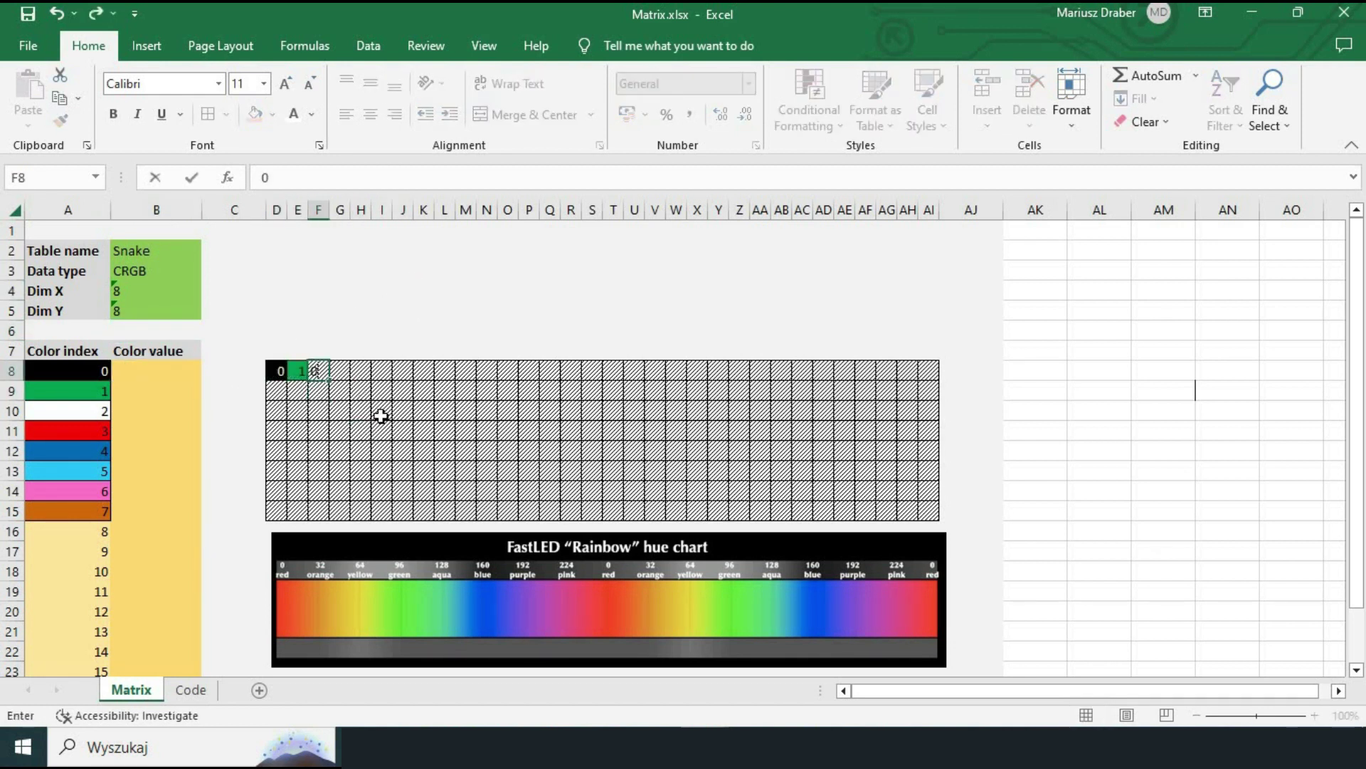
type("\t1\t0\t0\t0\t0")
key("Return")
type("1\t0\t1\t0\t1\t0\t0")
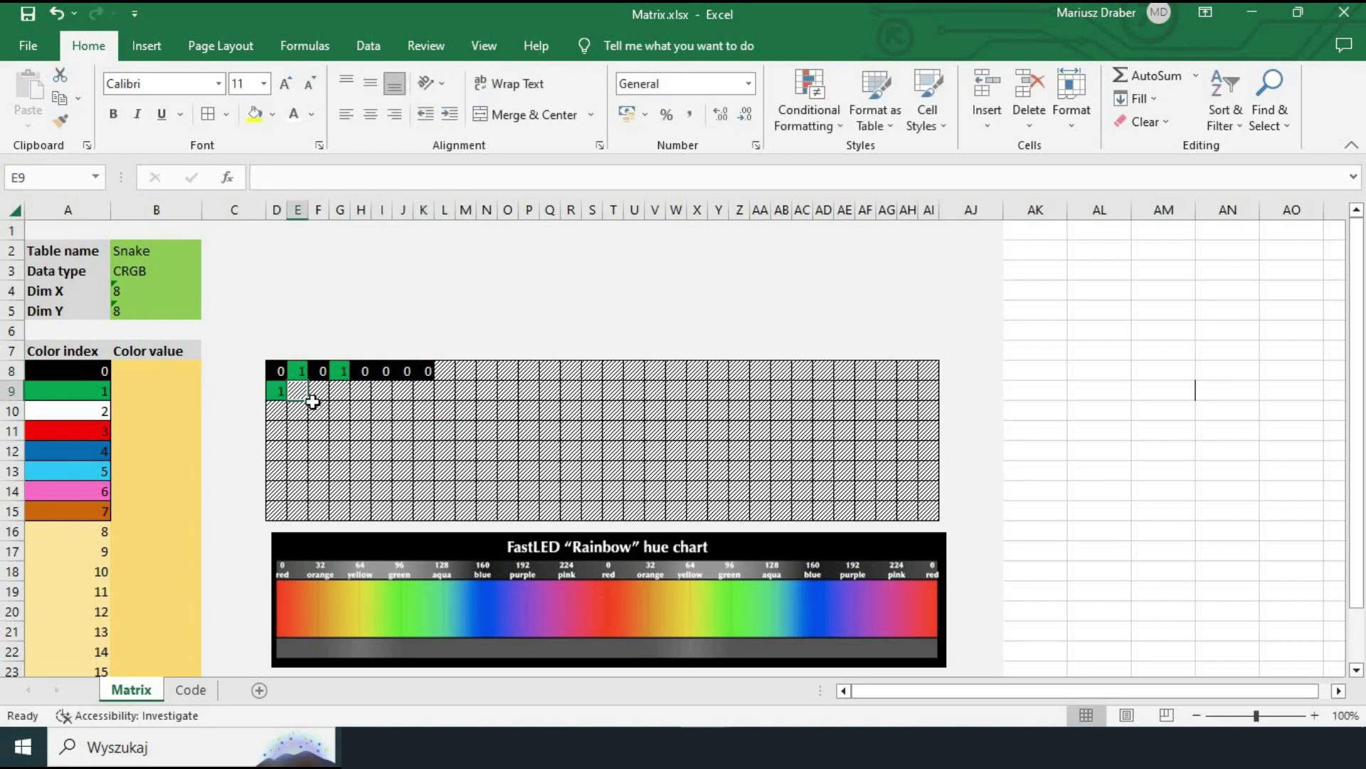
key("Down")
key("Down")
key("Down")
type("1\t1\t1\t1\t1")
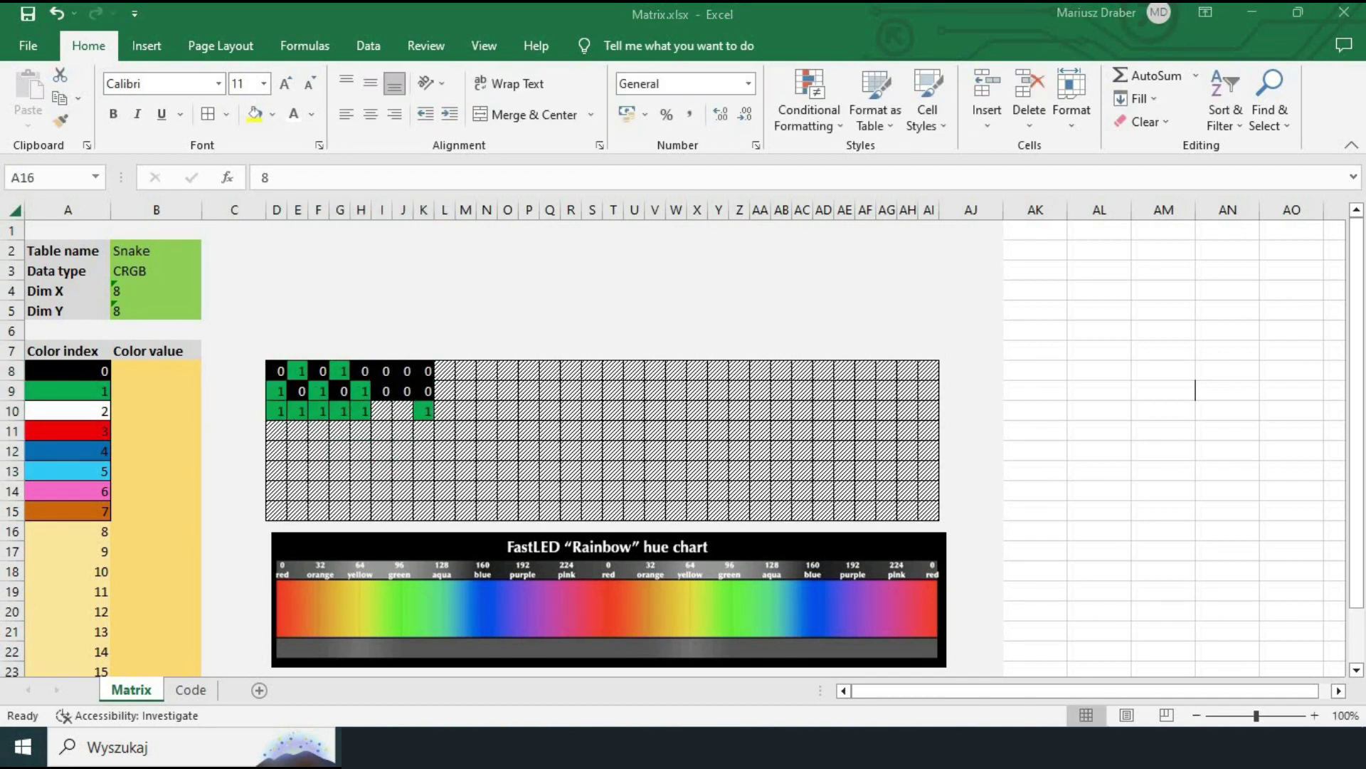
- Fill the remaining grid cells with 0s and 1s, ending with a bottom row of zeros
left_click(387, 416)
type("0")
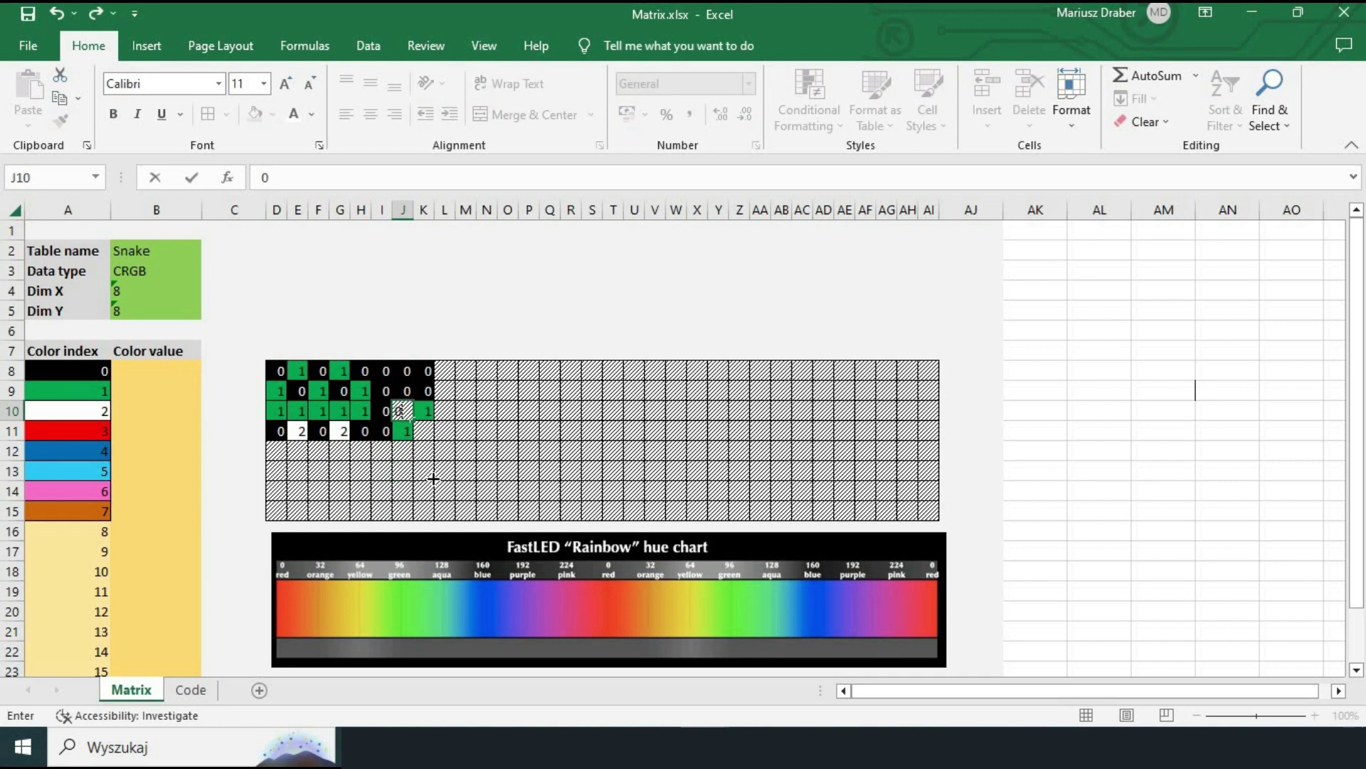
key("ctrl+Return")
left_click(352, 470)
type("1\t1\t1")
left_click(276, 451)
type("0\t0\t\t0\t0\t0")
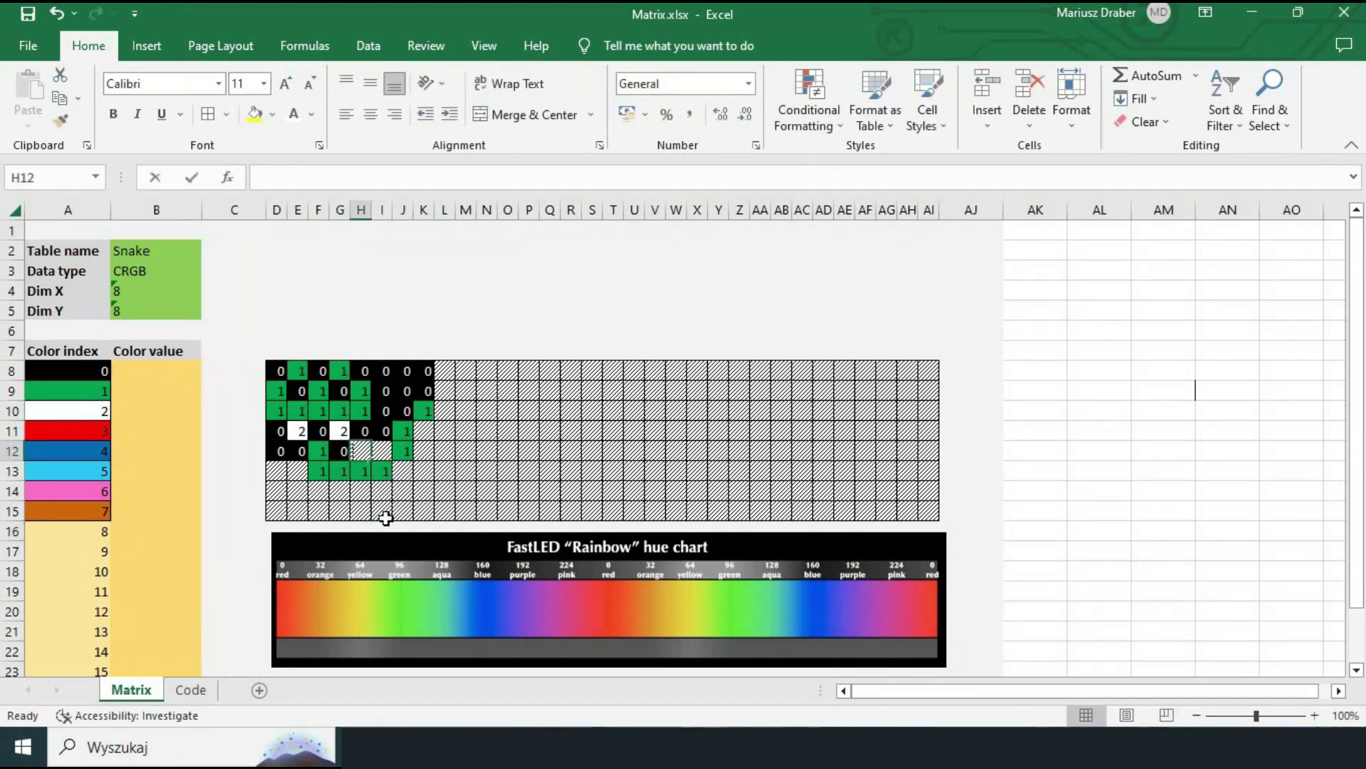
left_click(424, 431)
type("0")
key("Return")
type("0")
left_click(276, 510)
type("0\t0\t")
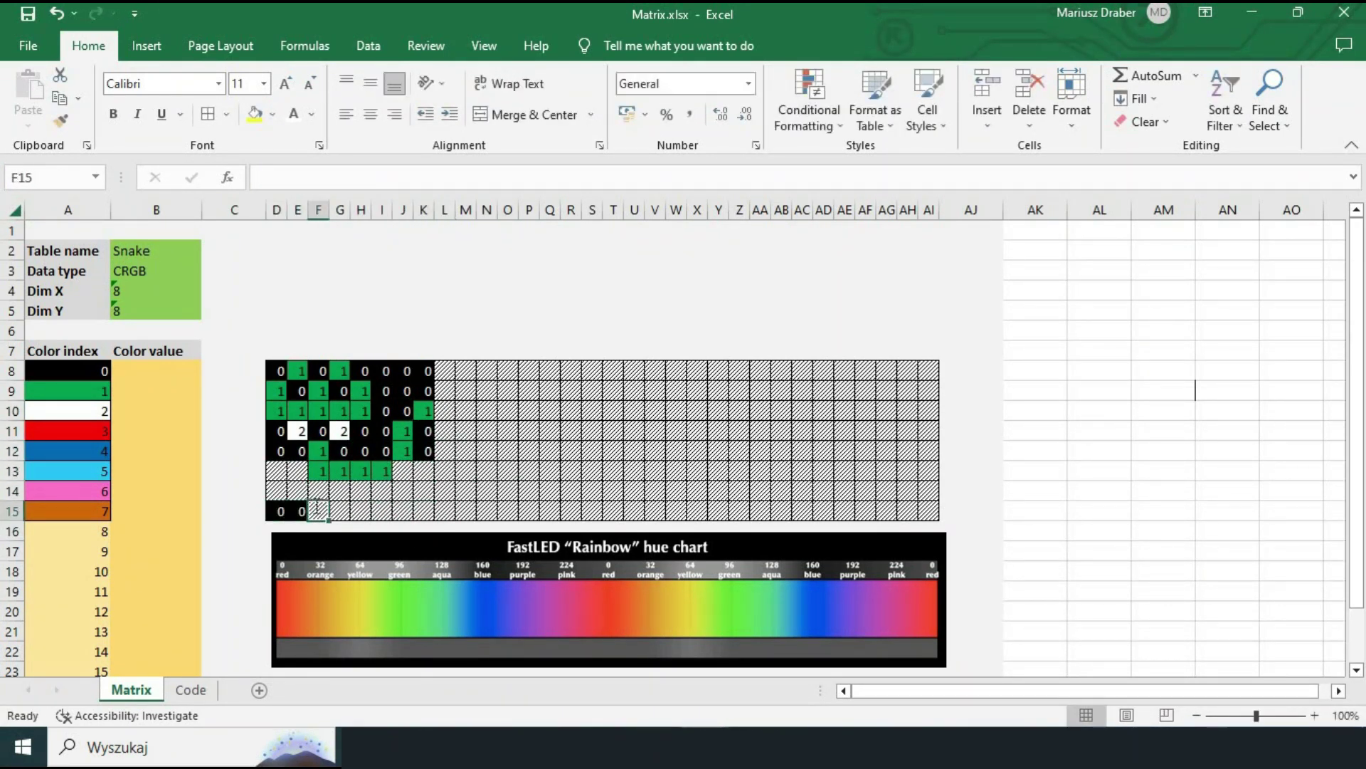
type("0\t0\t0\t0\t0")
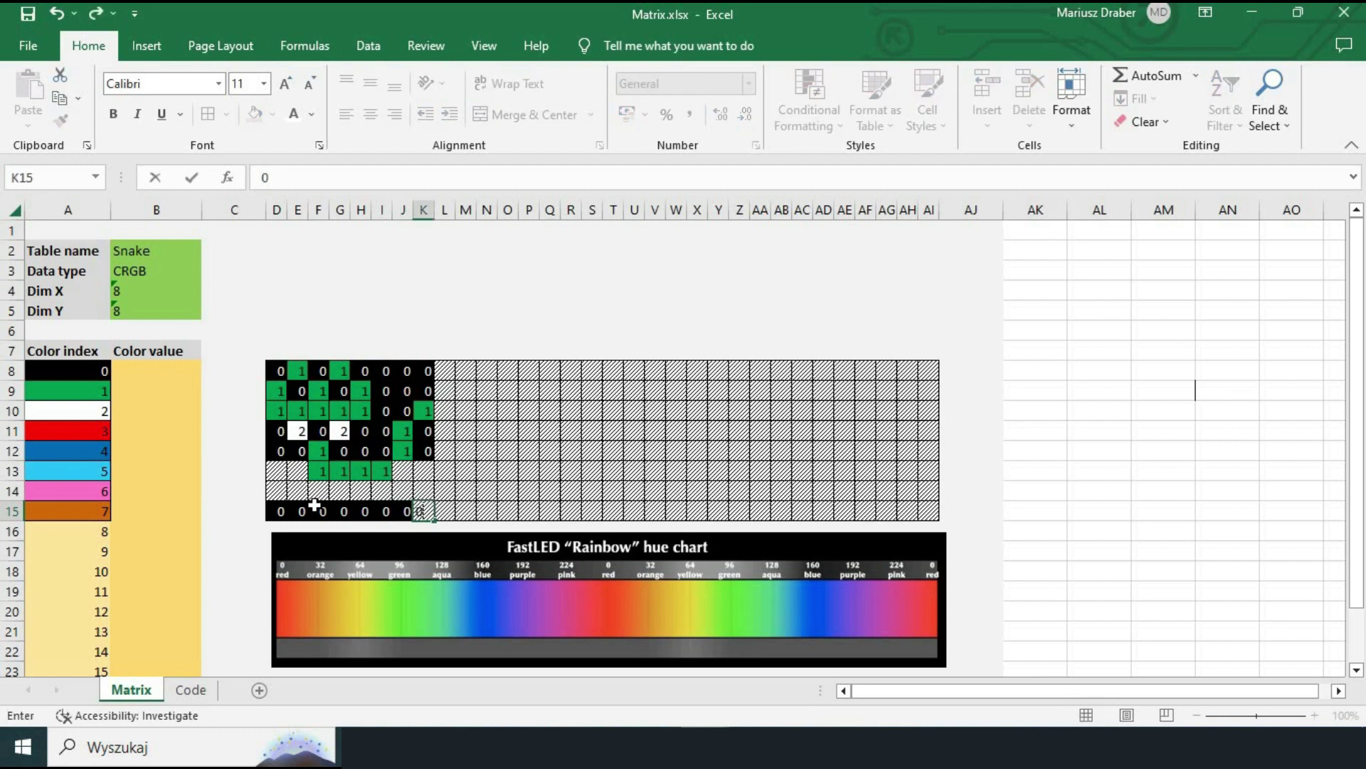
type("\t00")
- Select the grid D8:AH15 and start a new cell-value conditional formatting rule
left_click(59, 536)
left_click_drag(278, 370, 406, 450)
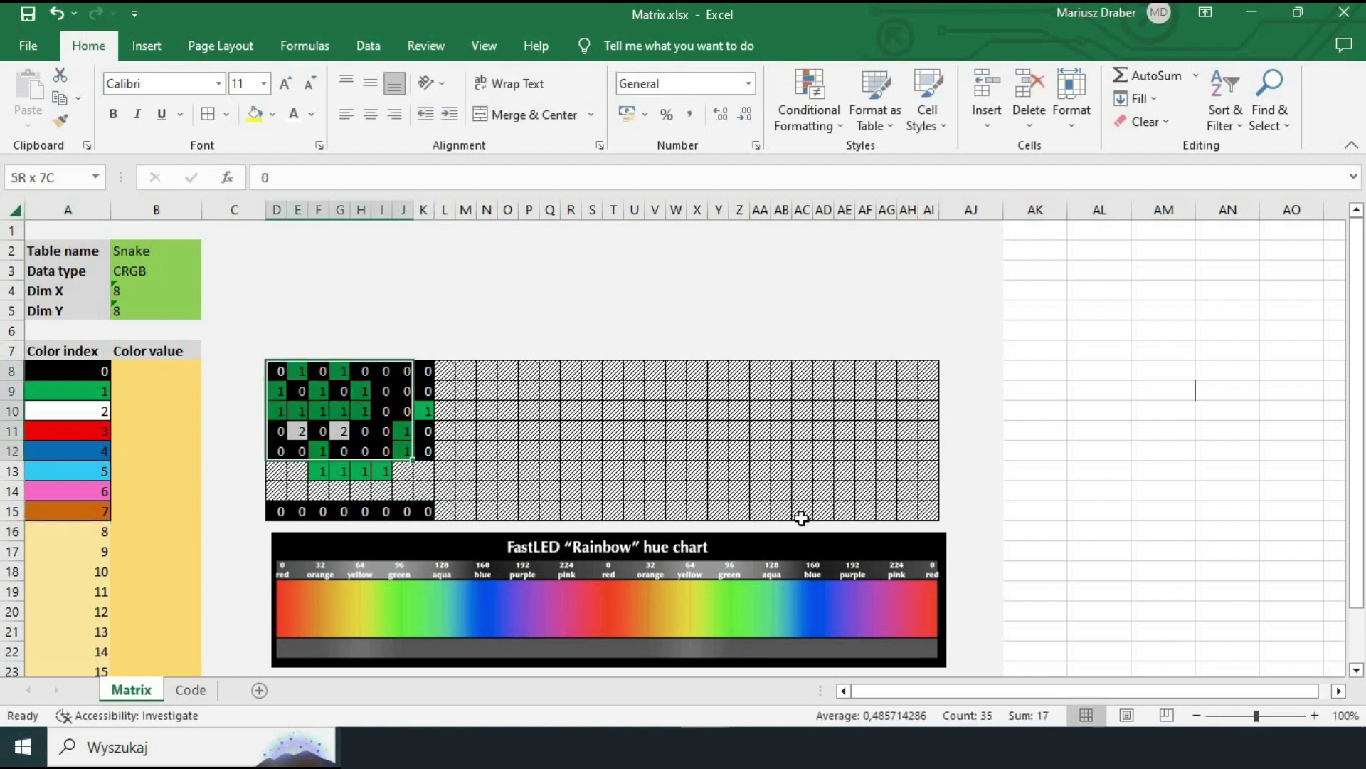
left_click_drag(801, 517, 918, 518)
left_click(809, 114)
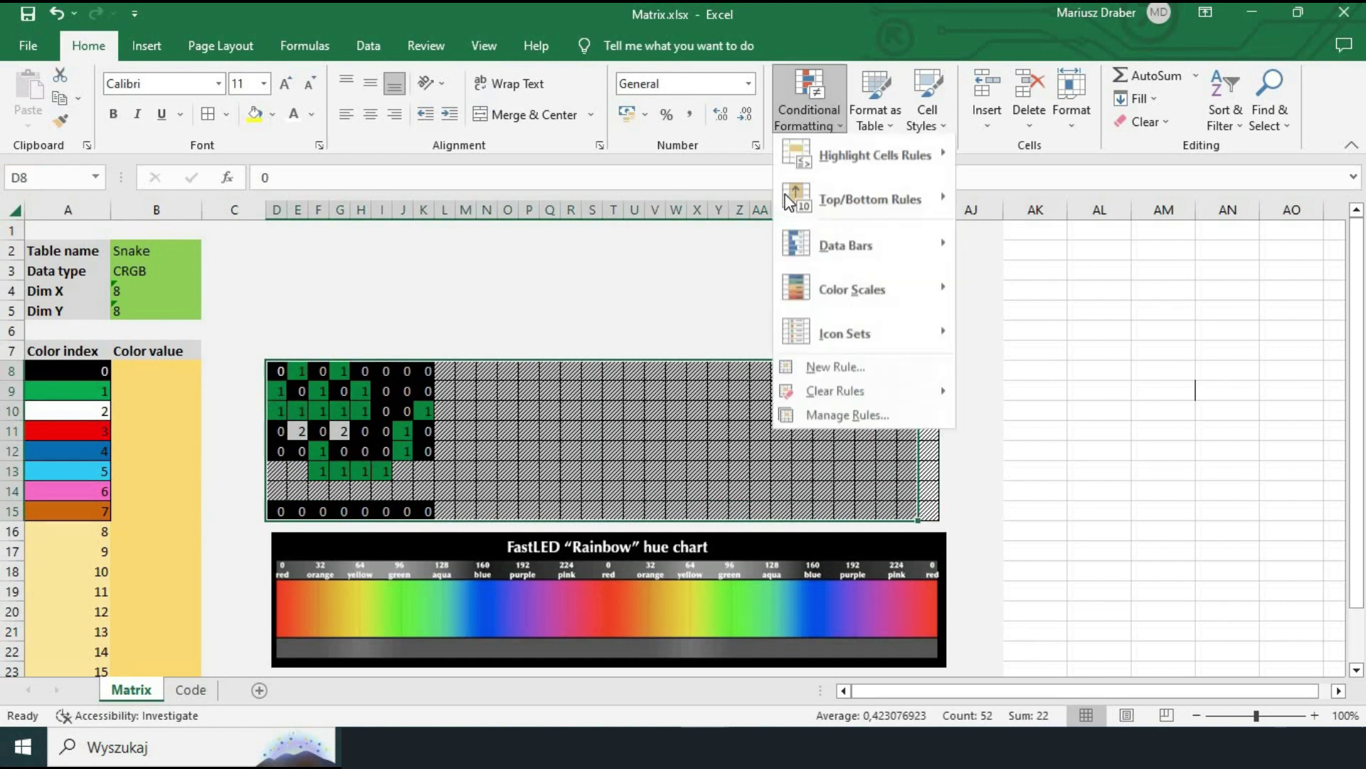
left_click(838, 419)
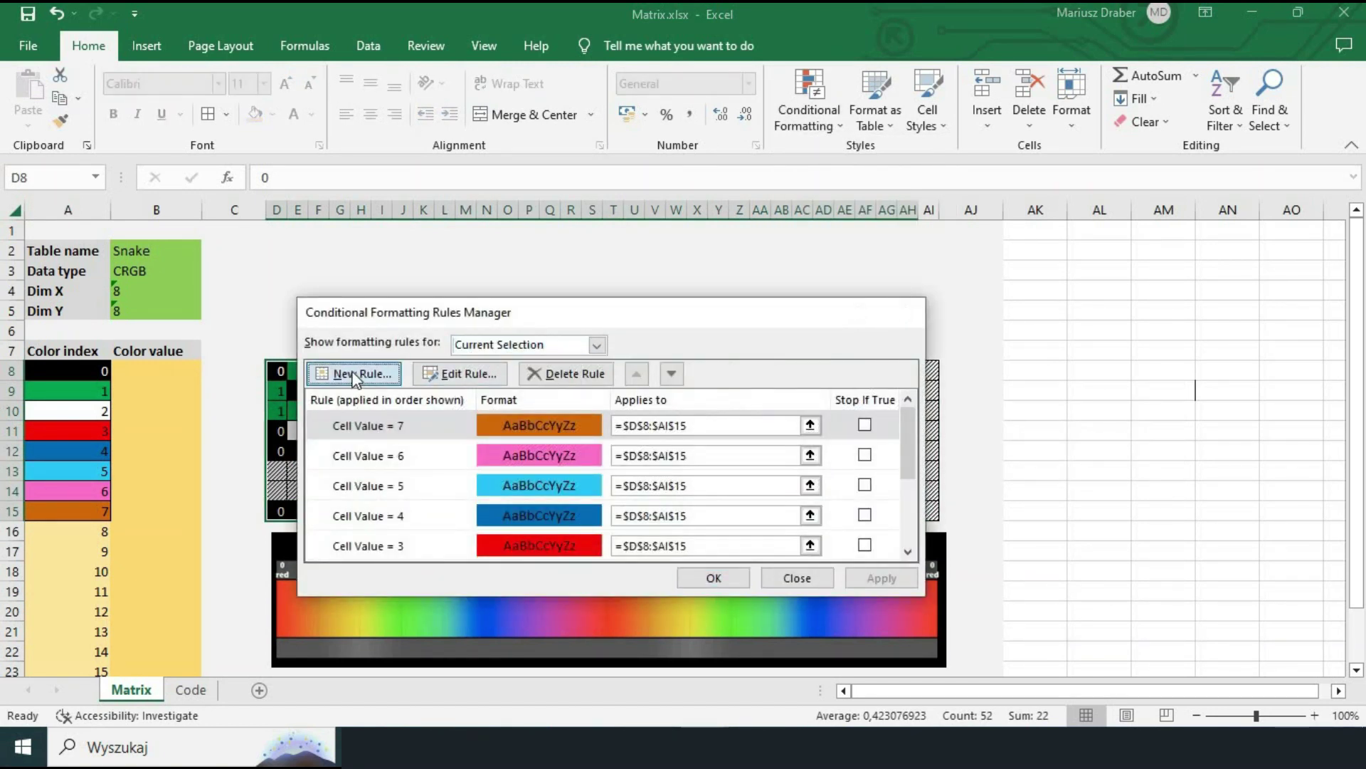
left_click(355, 376)
left_click(453, 330)
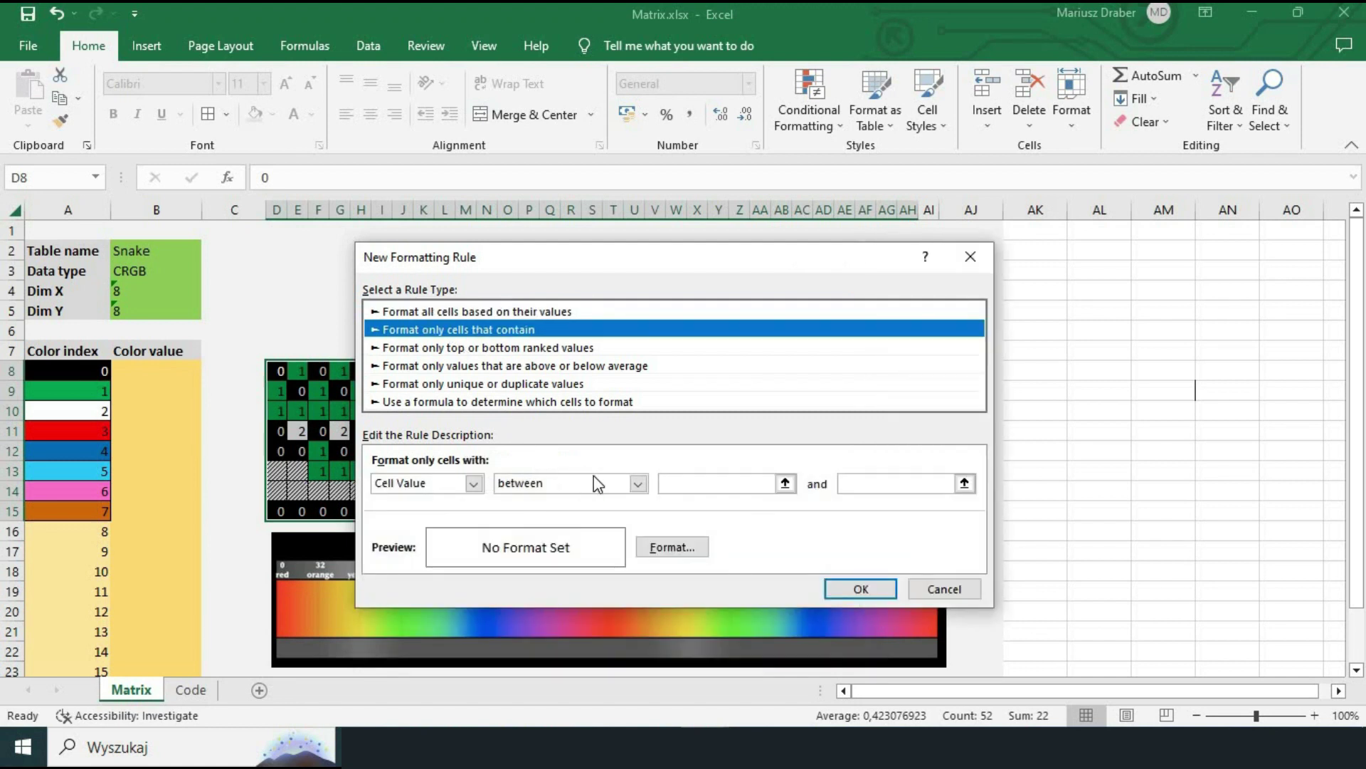
- Define the rule as Cell Value equal to 8 with a dark green fill and apply it
left_click(638, 483)
left_click(517, 528)
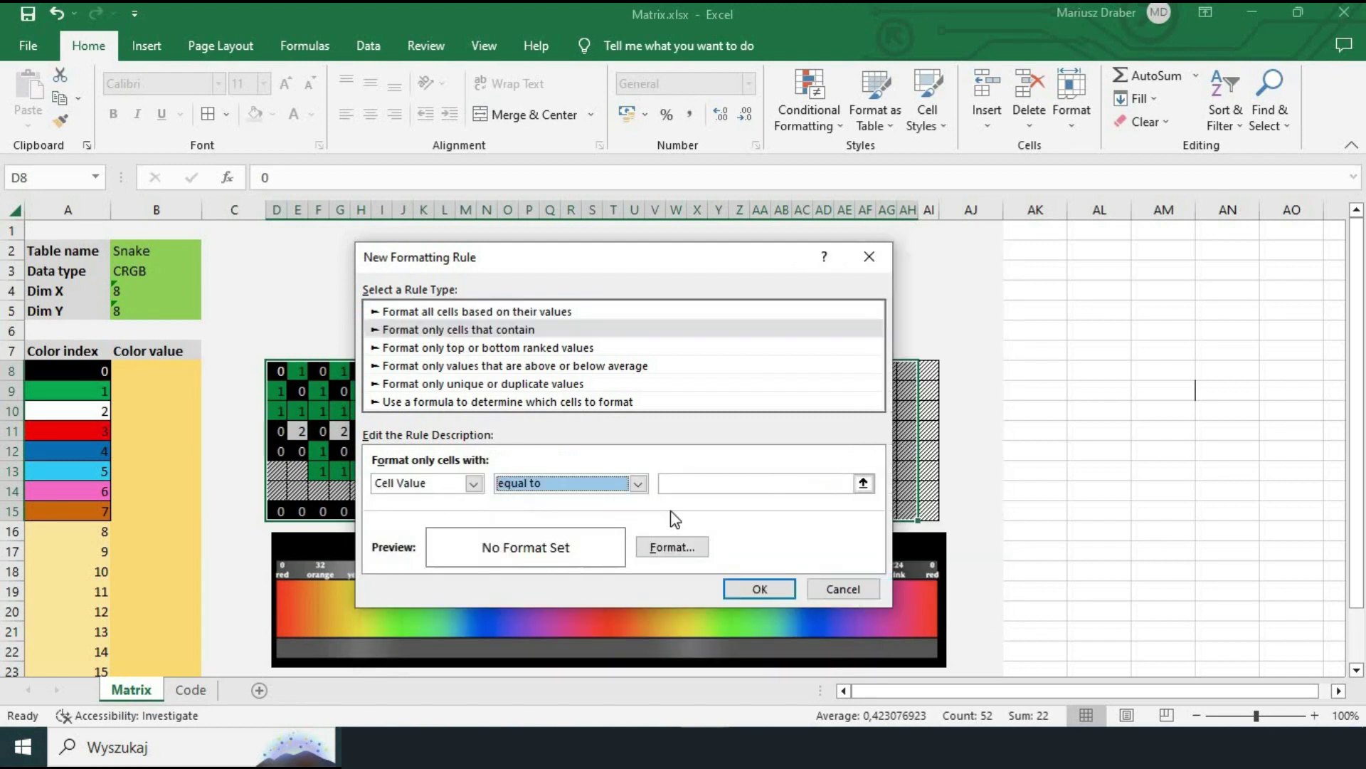
left_click(684, 484)
type("8")
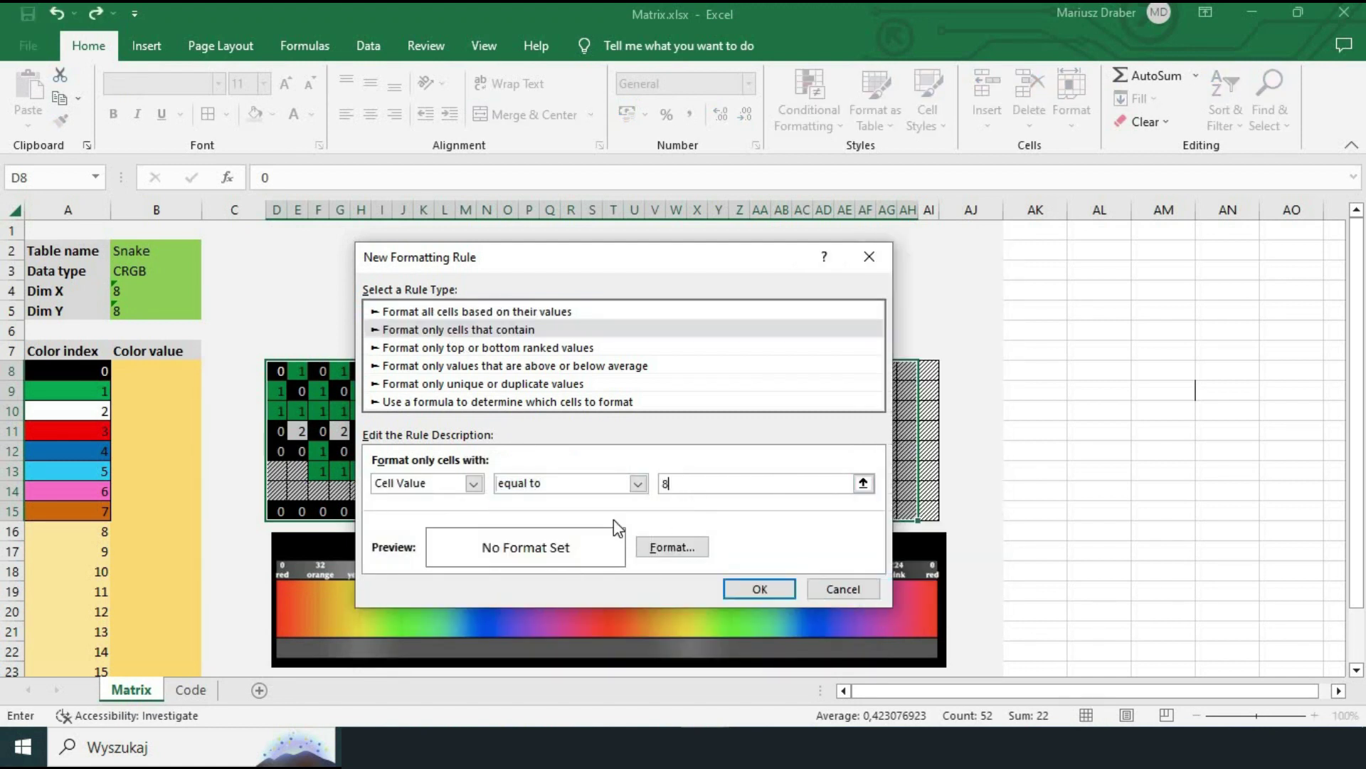
left_click(672, 547)
left_click(542, 355)
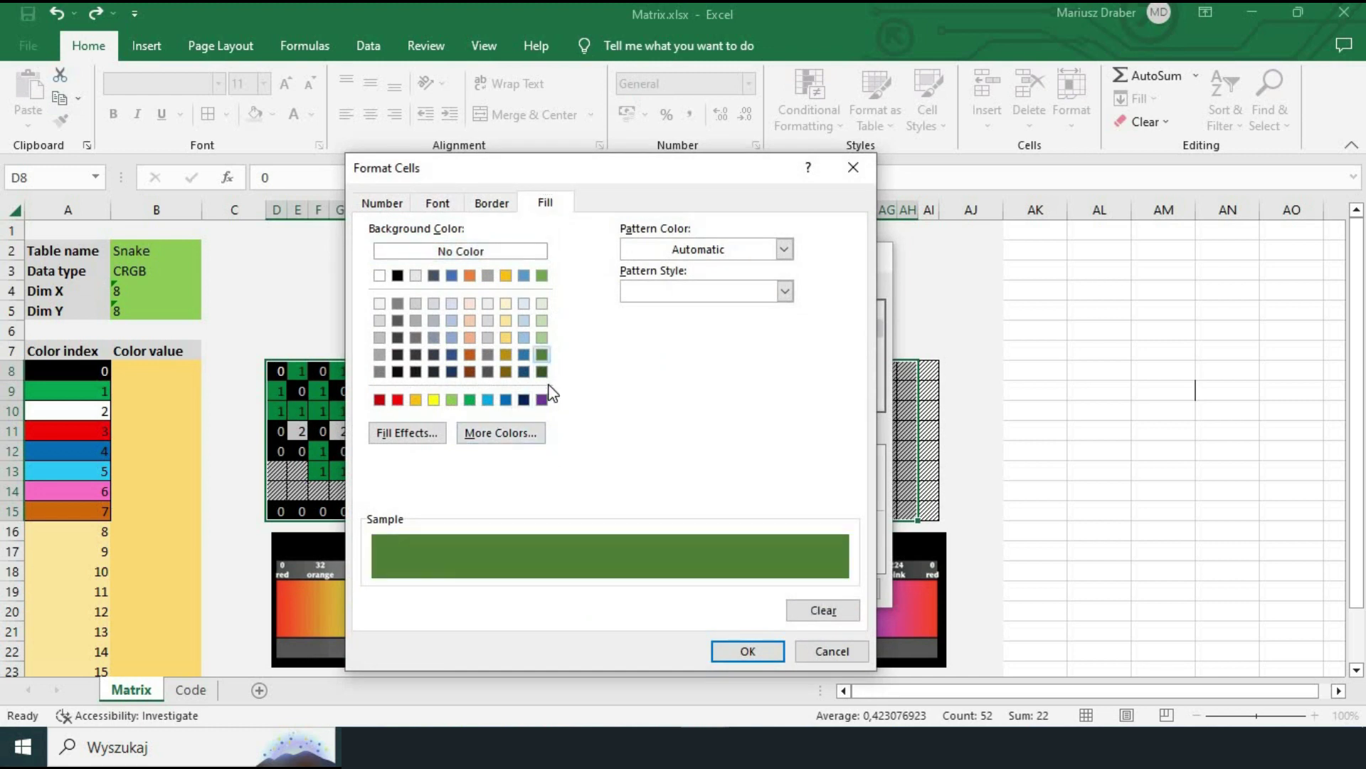
left_click(542, 371)
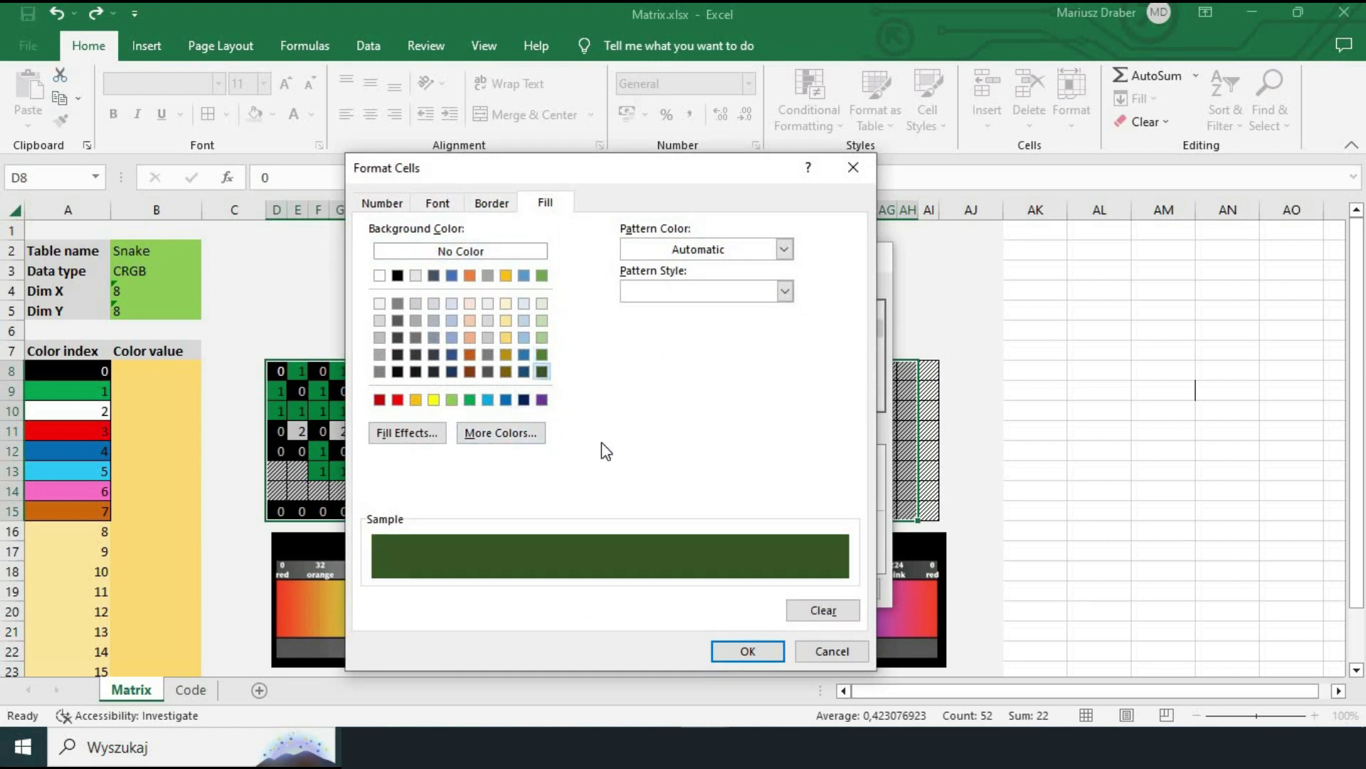
left_click(748, 651)
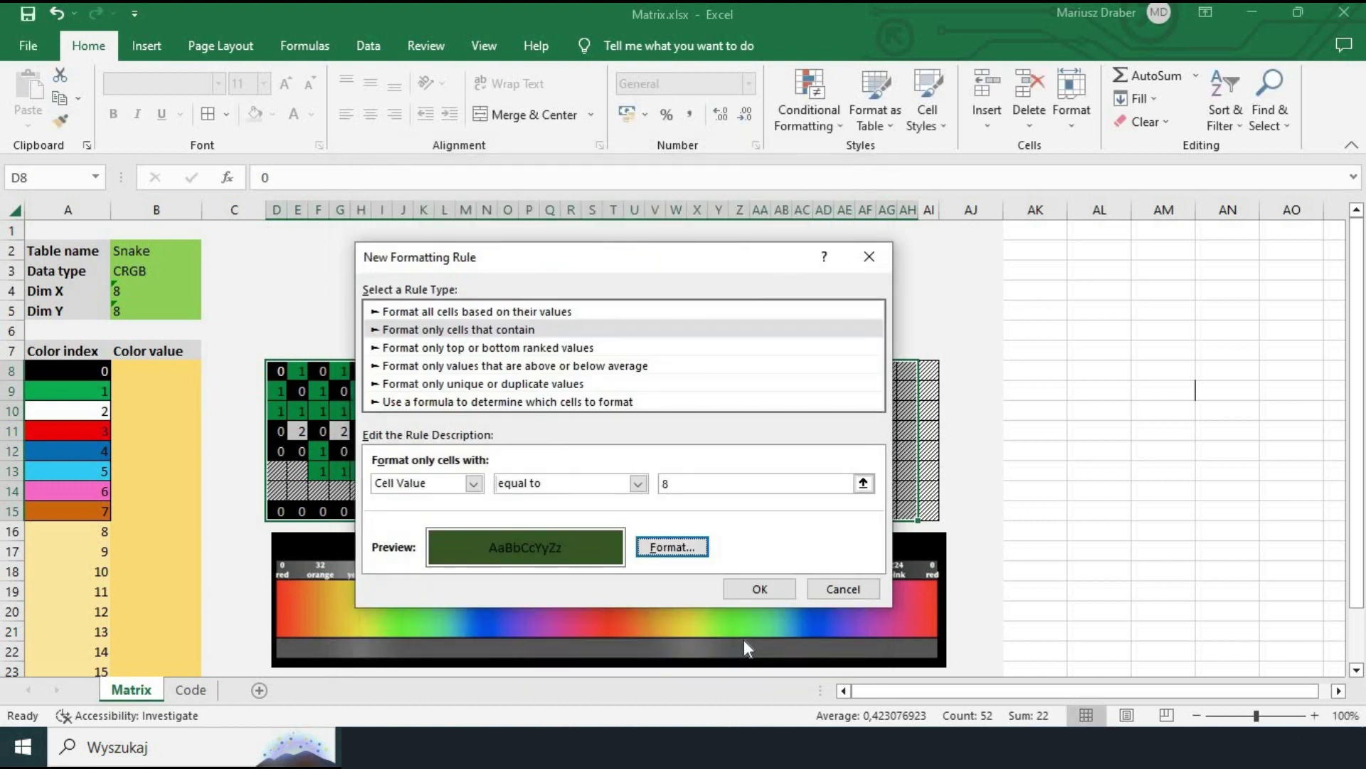
left_click(762, 589)
left_click(868, 582)
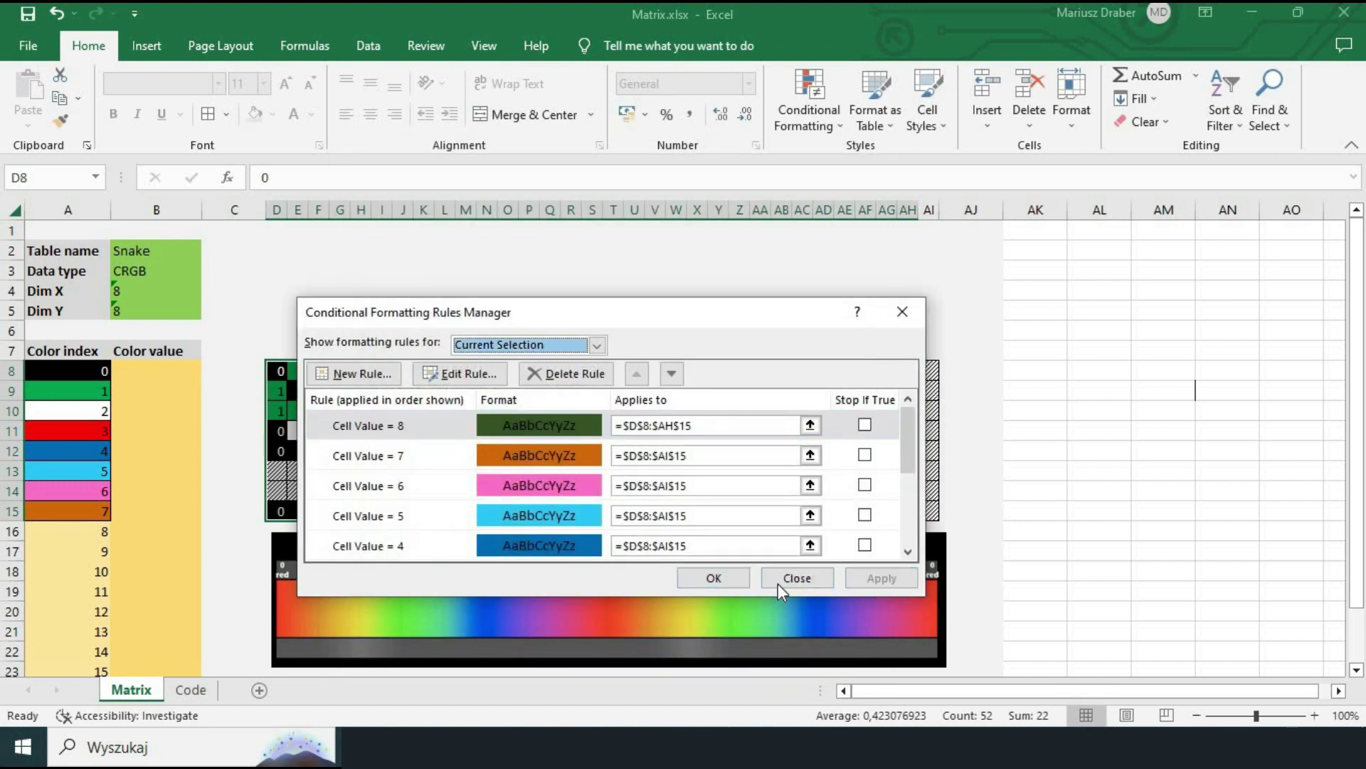
- Close the rules manager and format-paint the grid's colour rules onto the index list A8:A16
left_click(716, 577)
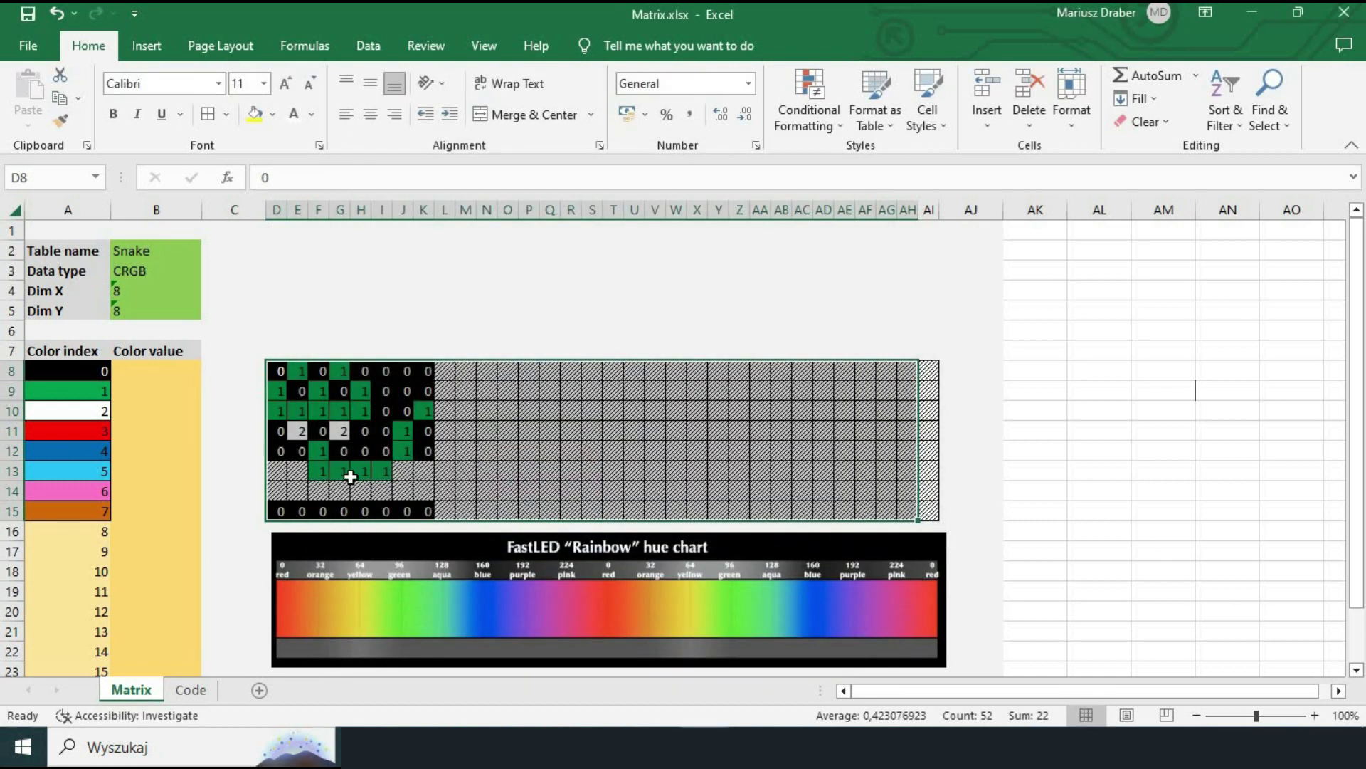
left_click(282, 373)
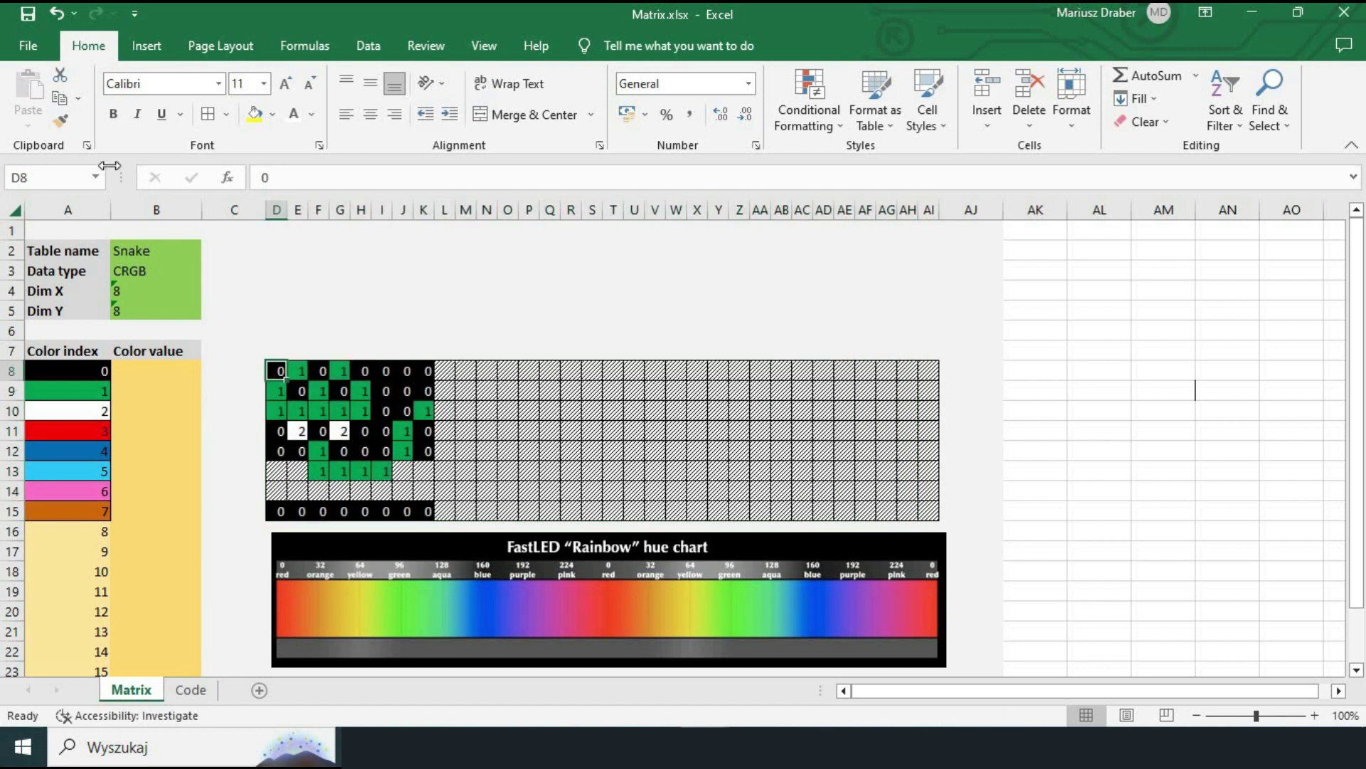
left_click(59, 121)
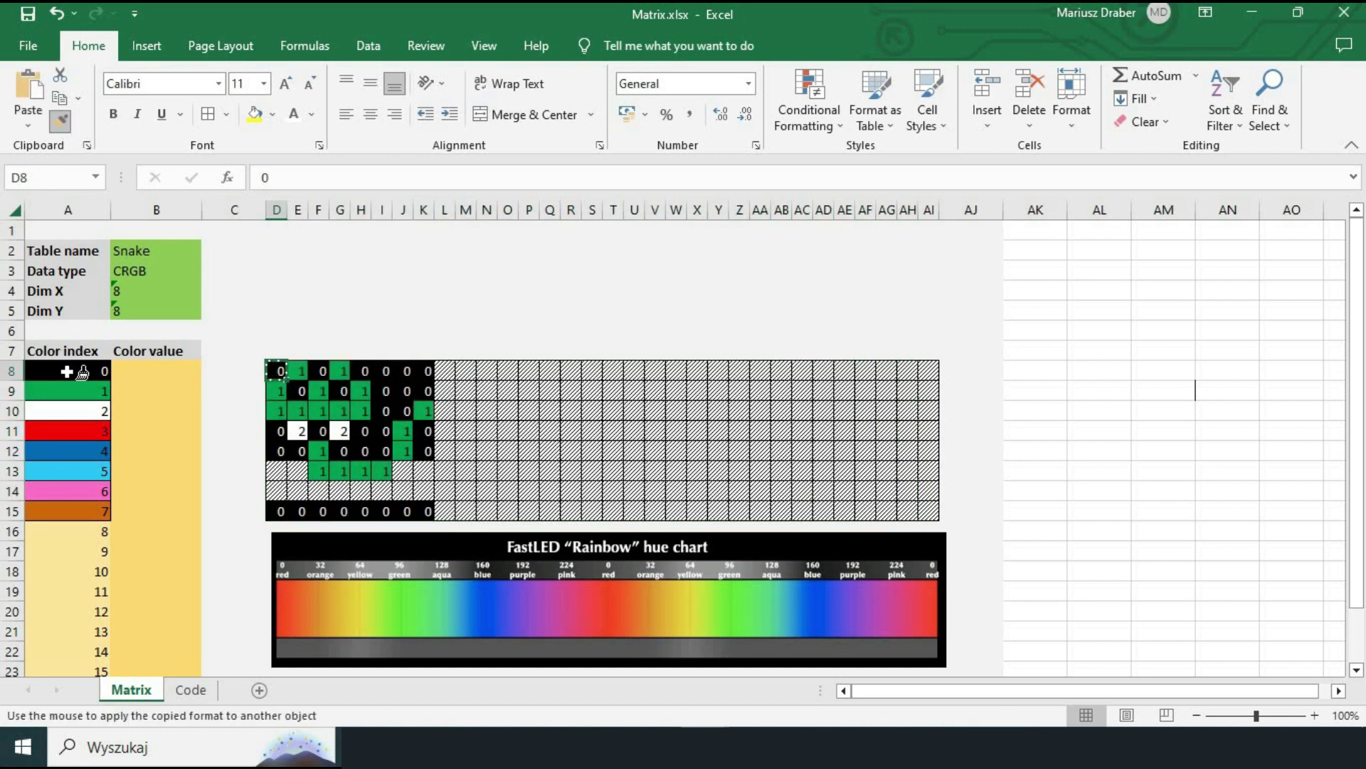
left_click_drag(80, 371, 70, 531)
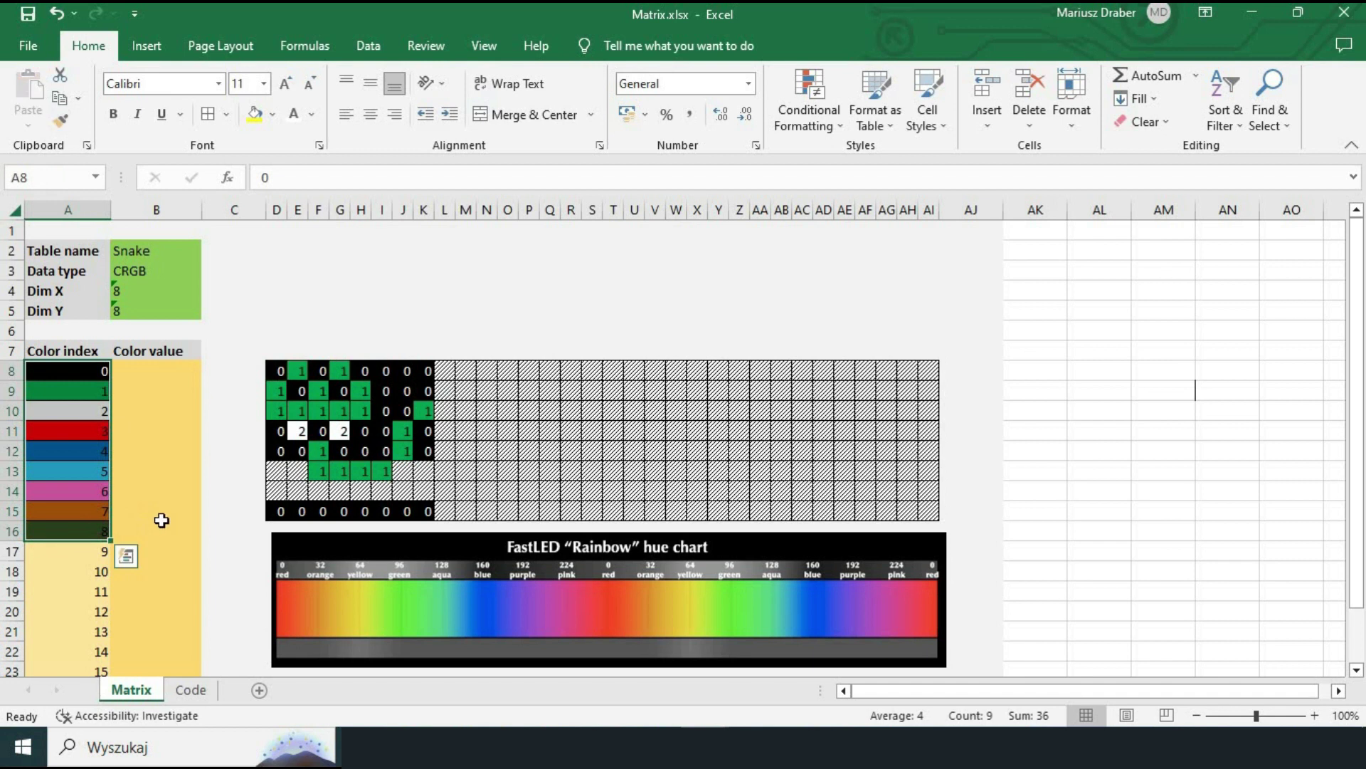
- Enter 8, 0, 0, 0, 0 into the empty snake-tail cells of rows 13–14
mouse_move(297, 471)
left_mouse_down()
mouse_move(320, 491)
mouse_move(385, 491)
left_mouse_up()
type("8")
key("Tab")
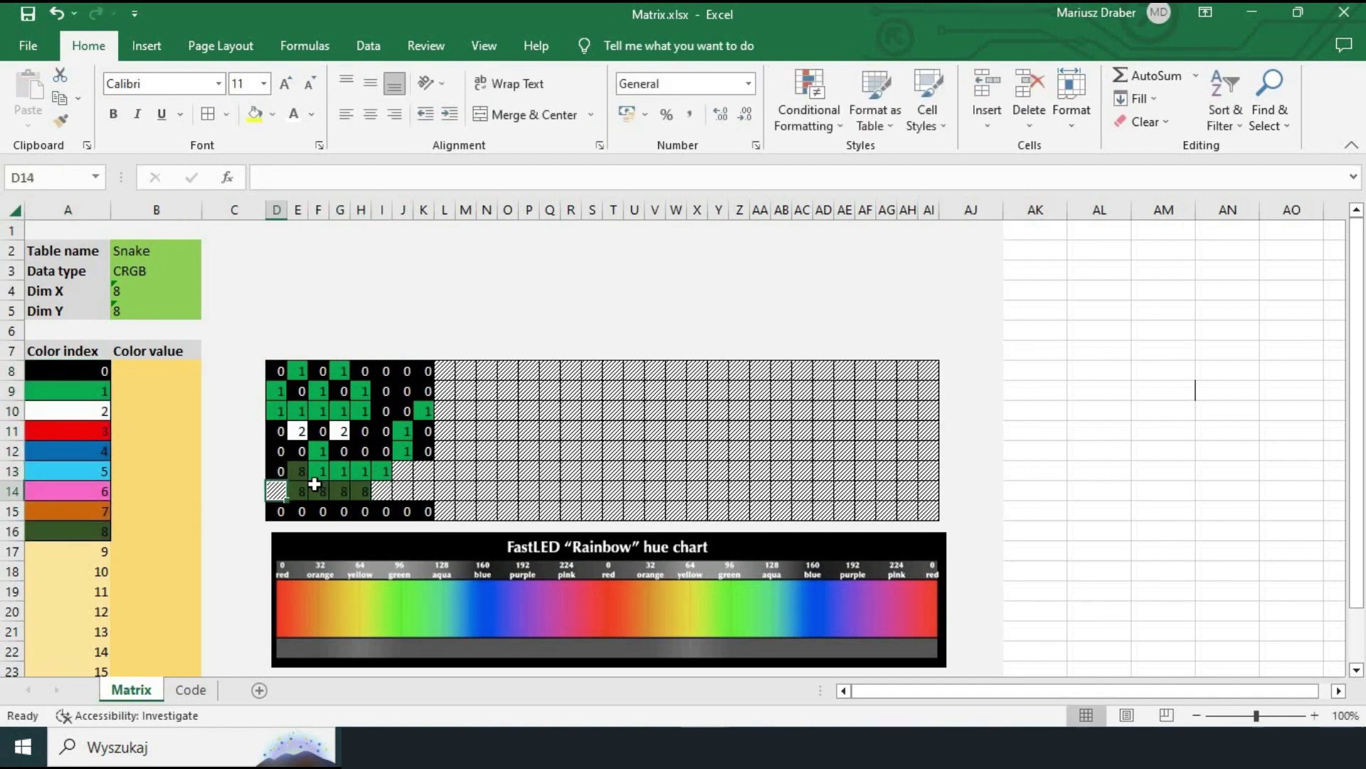
type("0")
key("Tab")
type("0")
key("Tab")
type("0")
key("Tab")
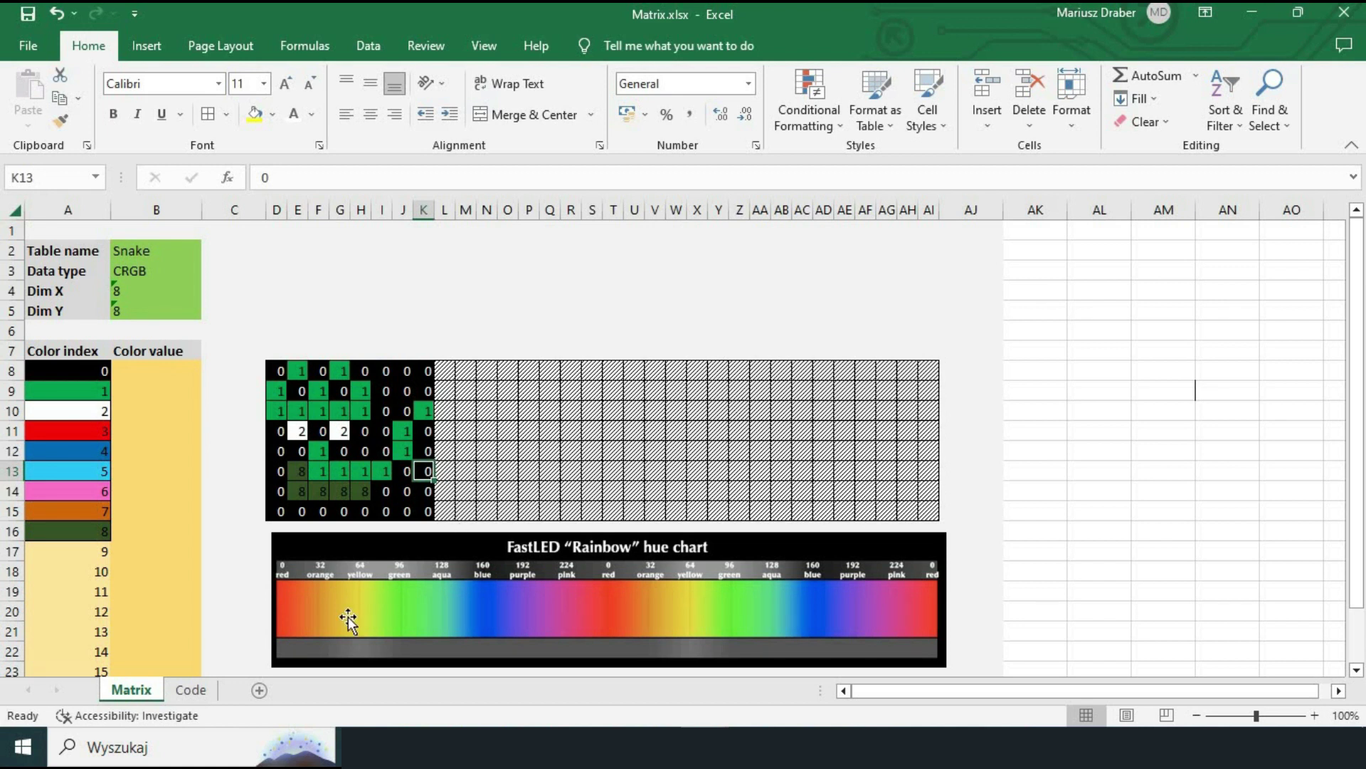
left_click(190, 691)
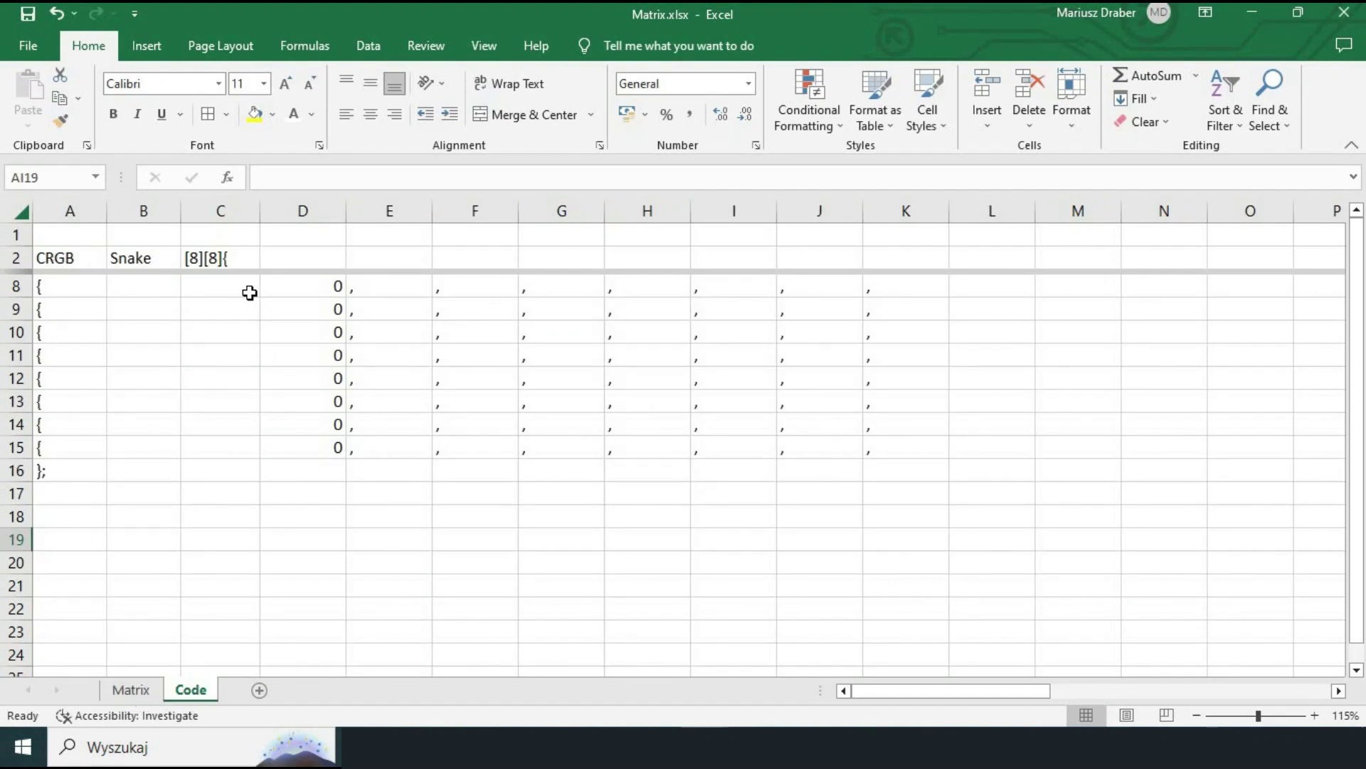
left_click(131, 689)
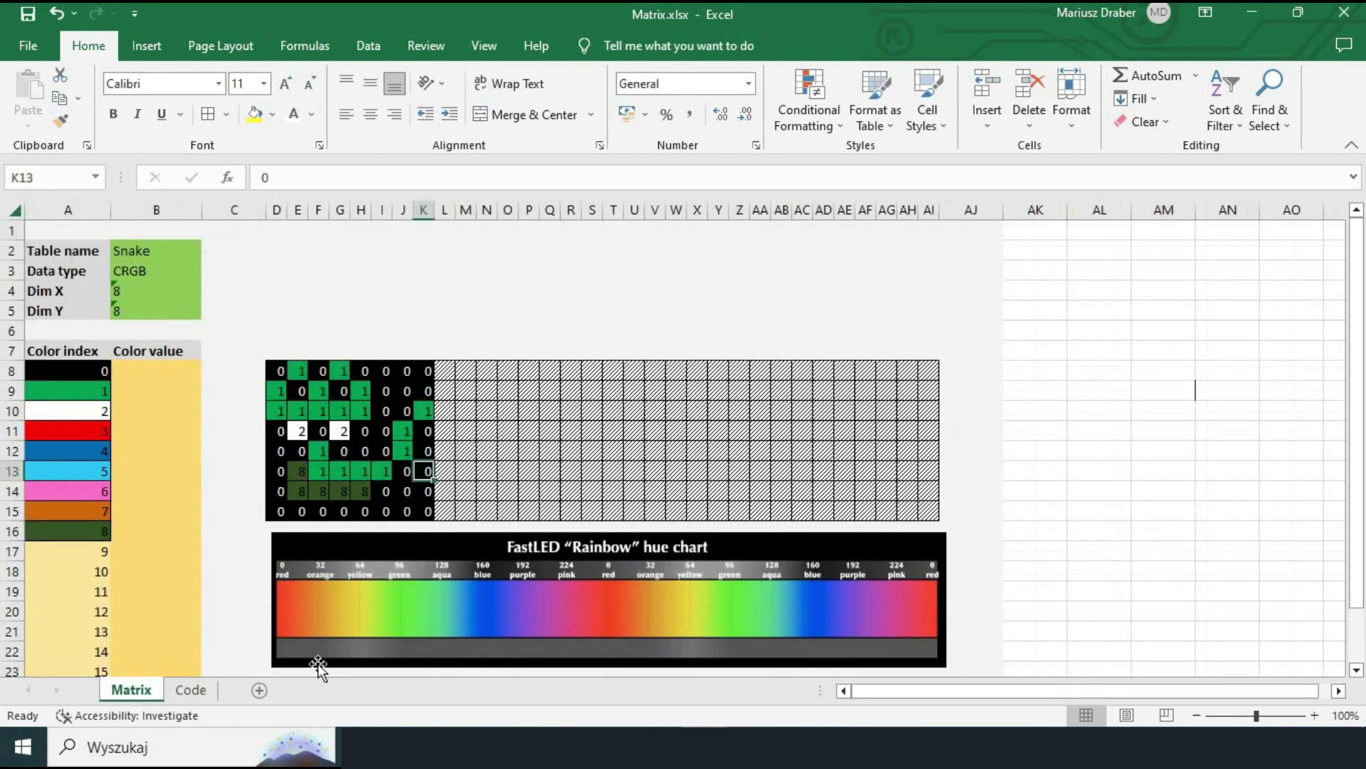
- Set index 0's colour to 0x000000 and check the Code sheet updates
left_click(162, 363)
type("0x")
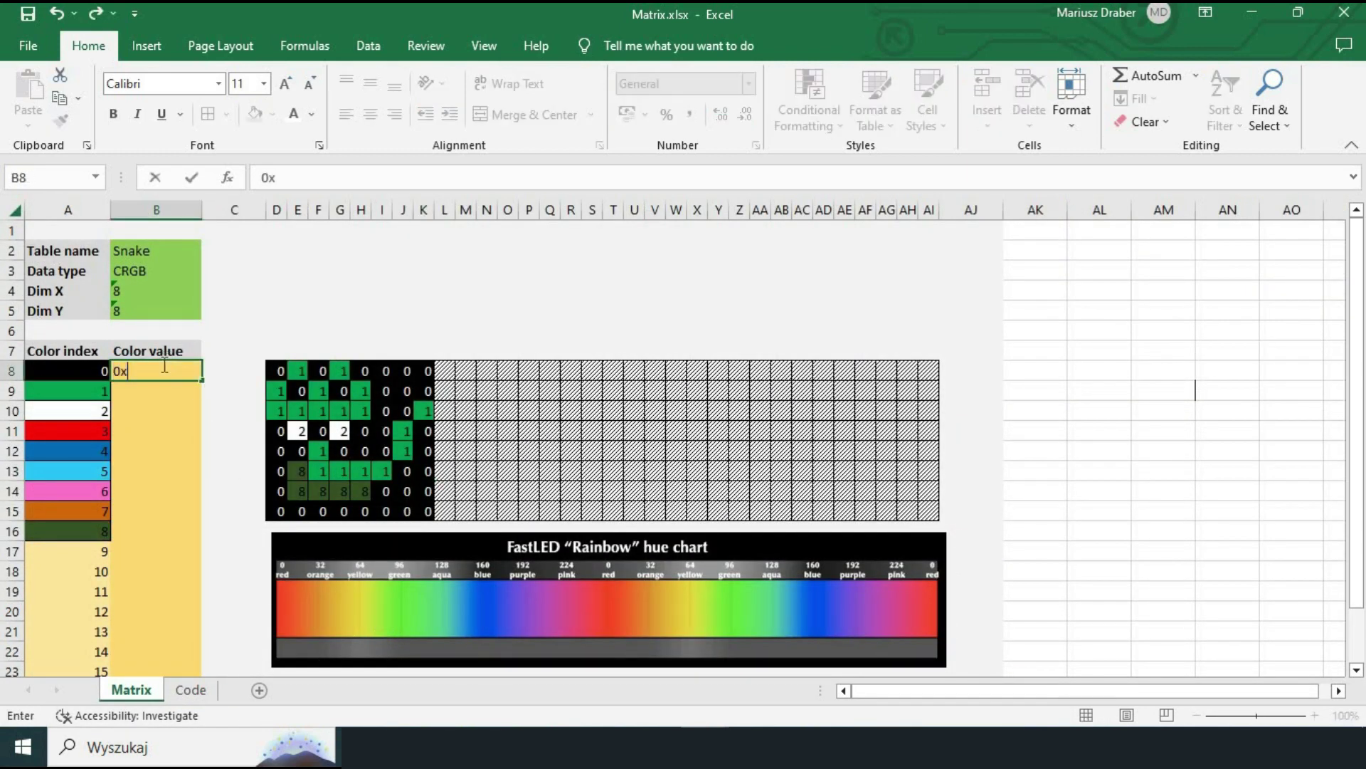
type("000000")
key("Return")
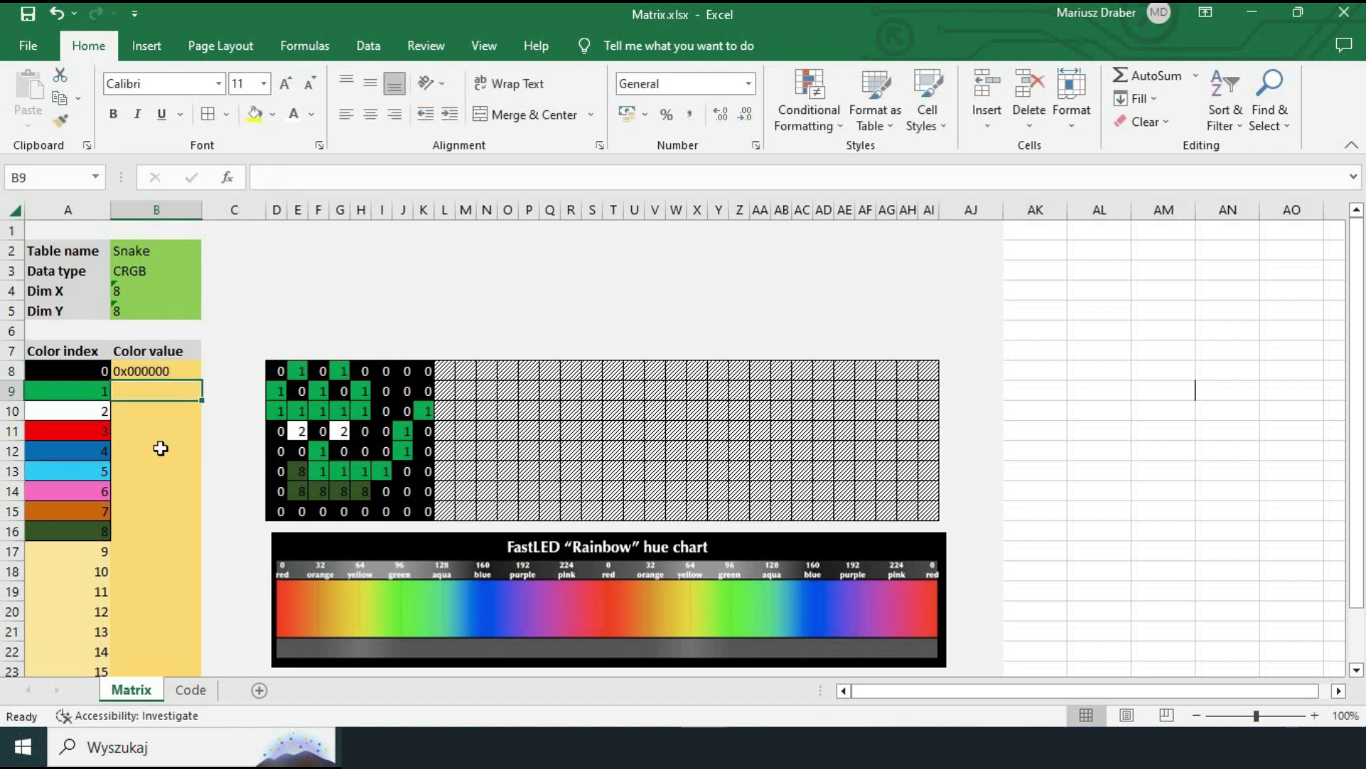
left_click(190, 690)
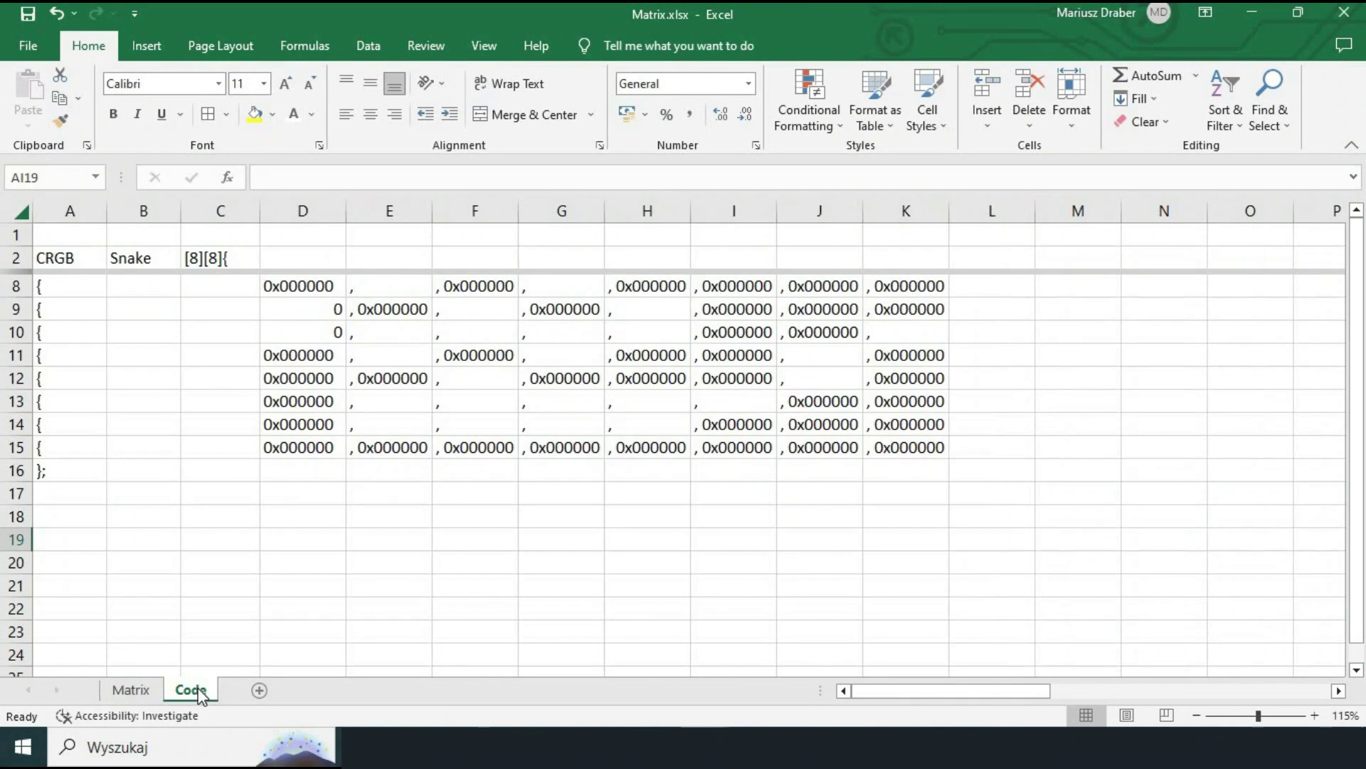
left_click(129, 690)
- Set index 2 to 0xffffff, index 1 to 0x008000 and index 8 to 0x006400
left_click(137, 410)
type("0xffffff")
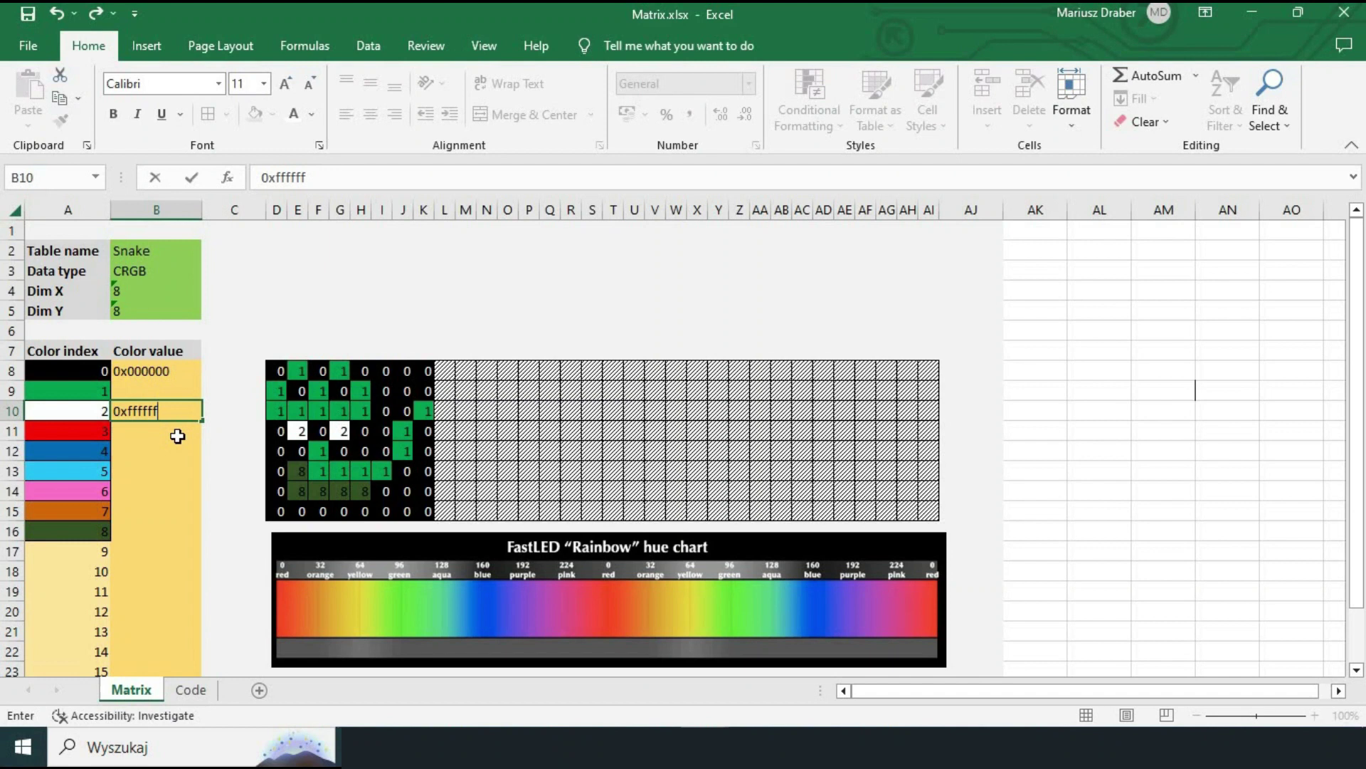
key("Return")
left_click(150, 389)
type("0x008000")
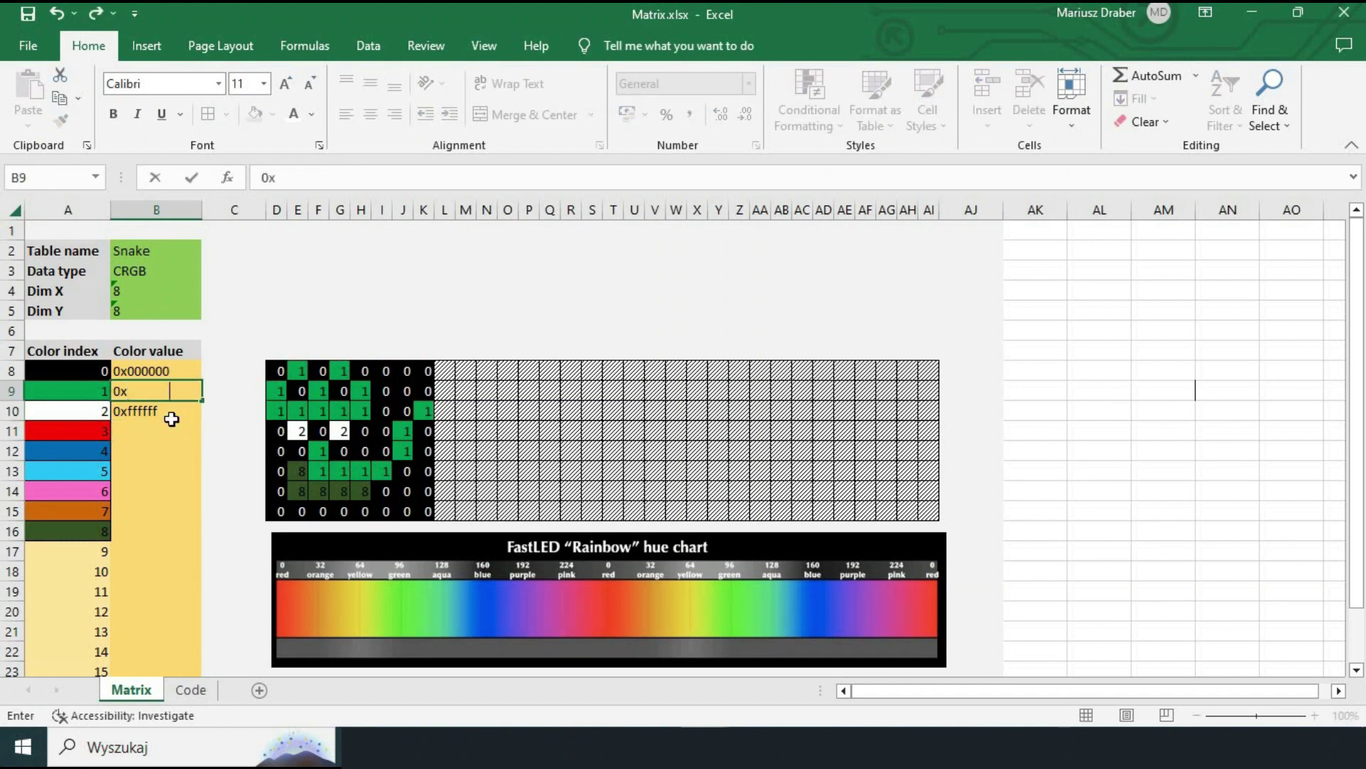
key("Return")
left_click(145, 533)
type("0x006400")
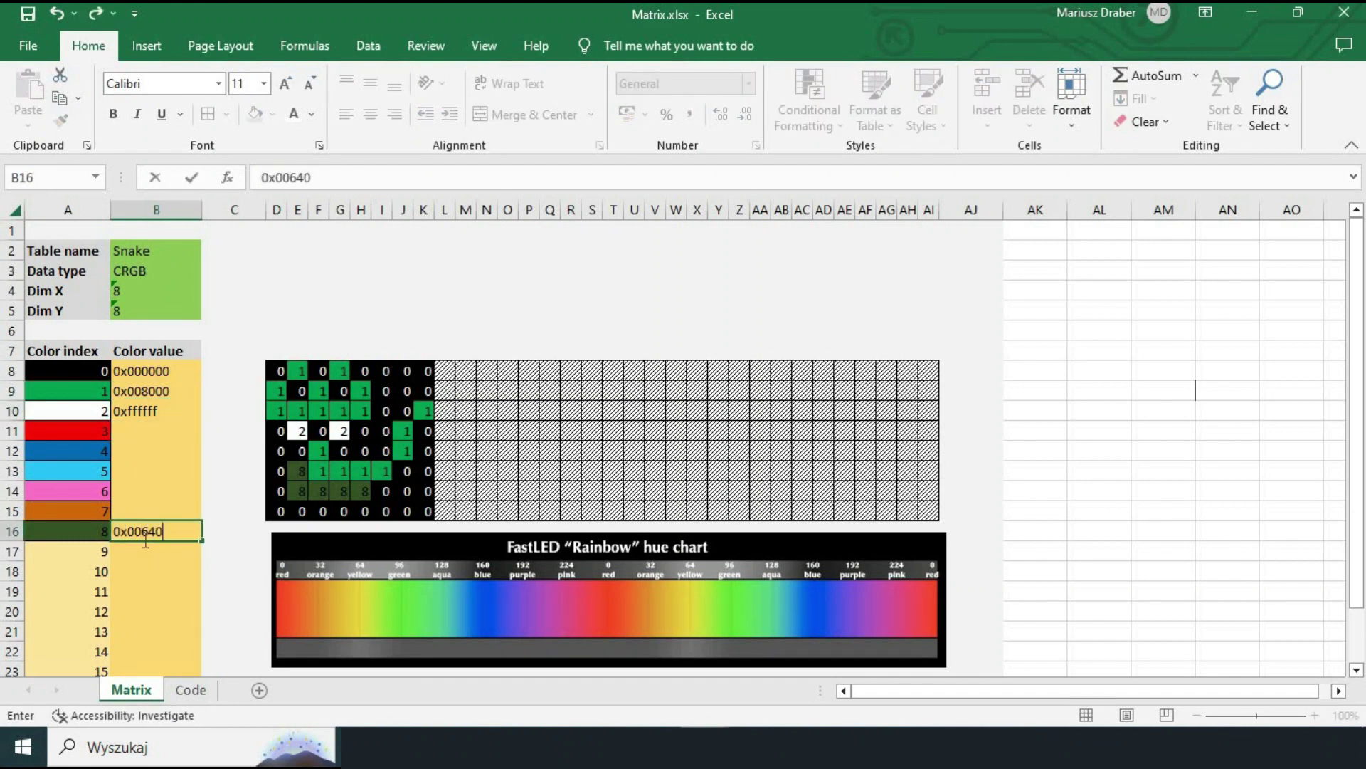
key("Return")
left_click(190, 689)
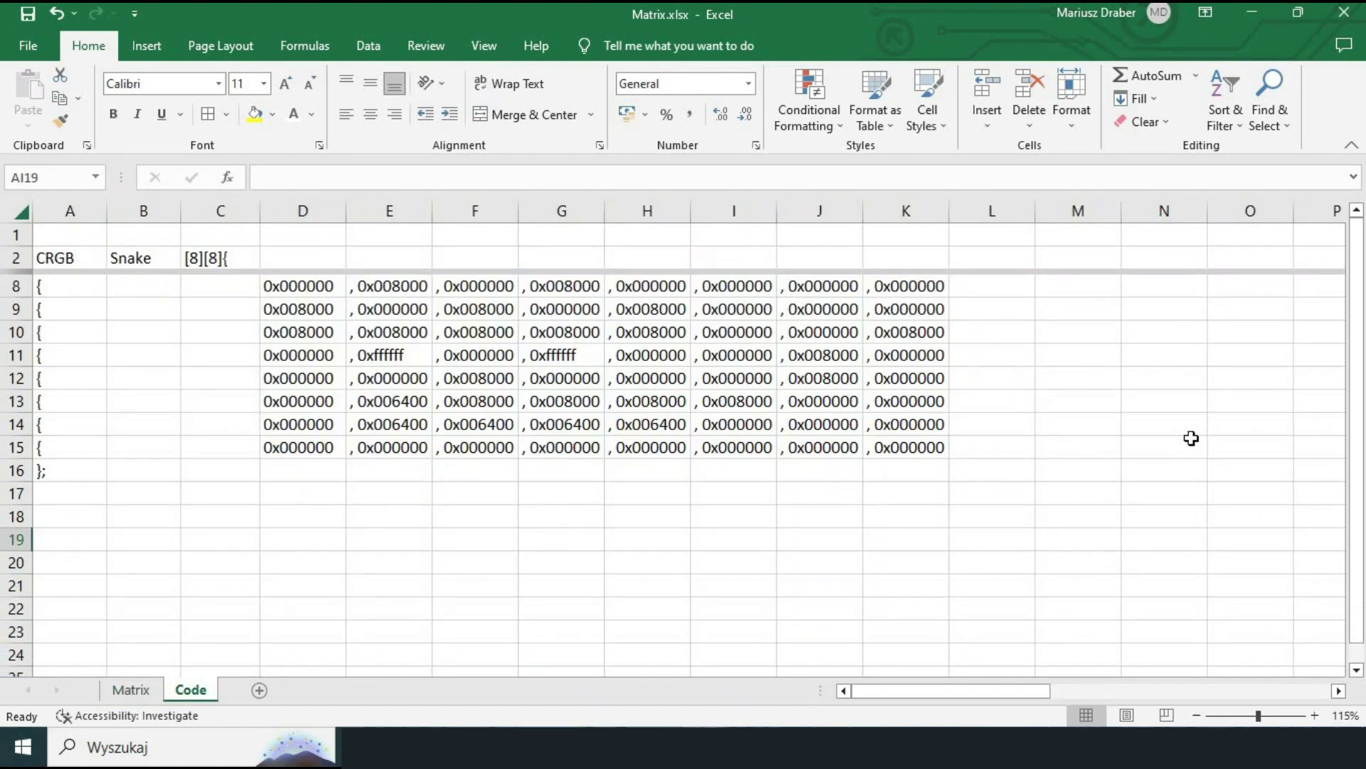
key("ctrl+Page_Up")
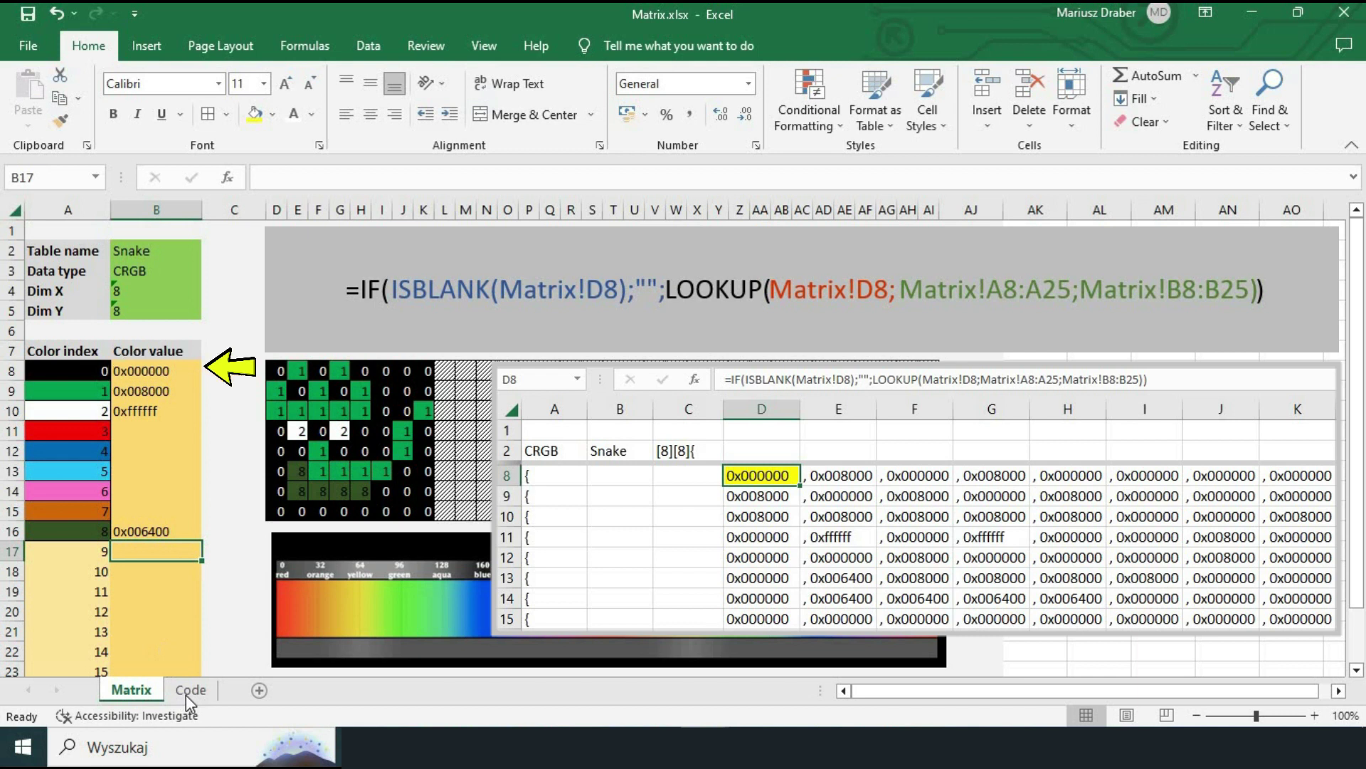
left_click(186, 694)
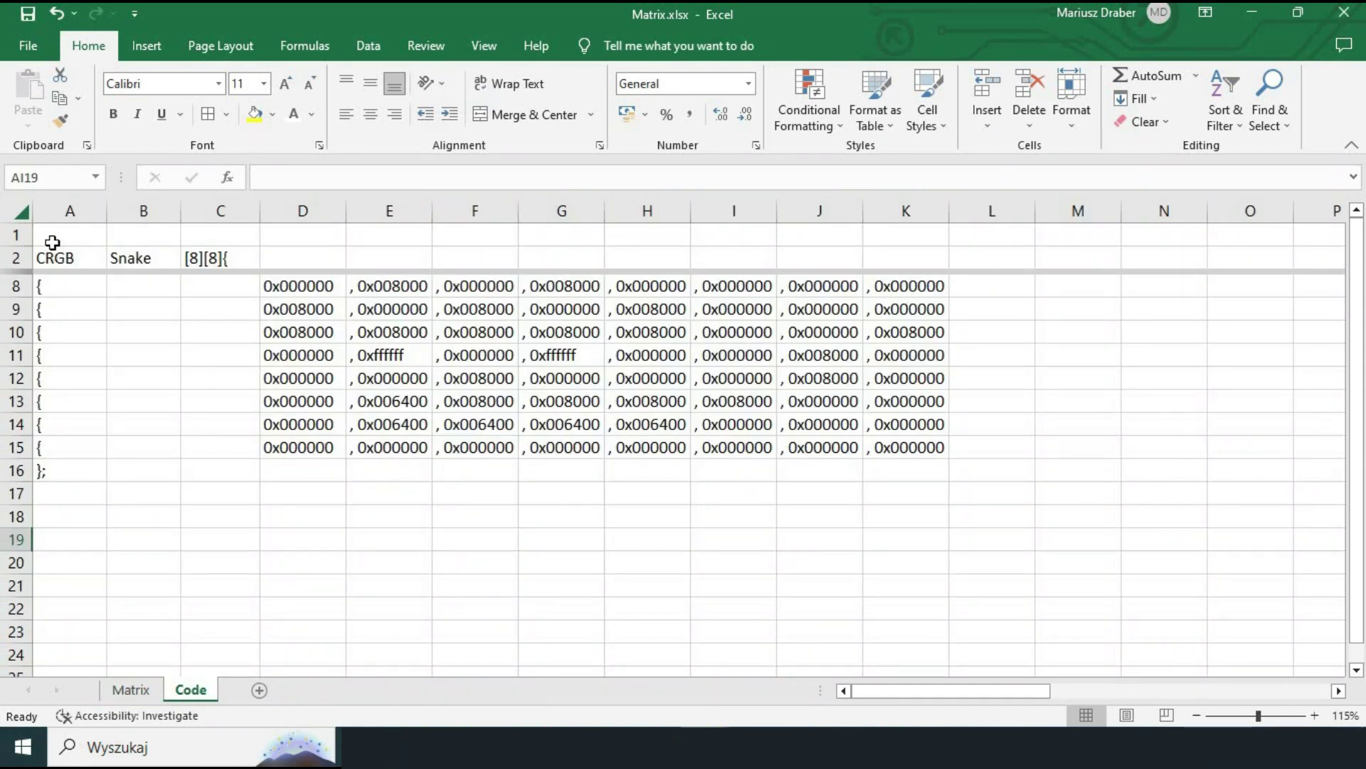
- Copy rows 1–16 holding the array and paste them into the empty Notepad
left_click_drag(15, 235, 51, 470)
key("ctrl+c")
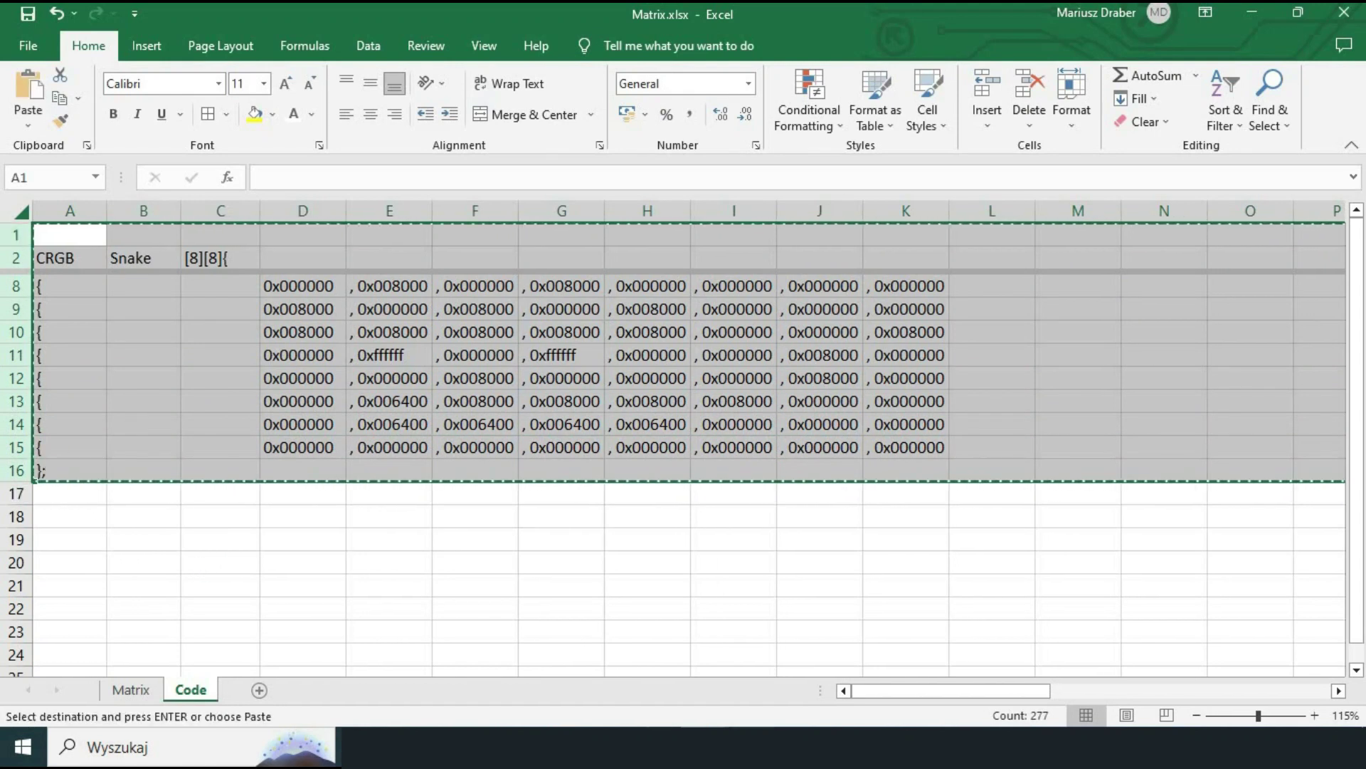
key("alt+Tab")
key("ctrl+v")
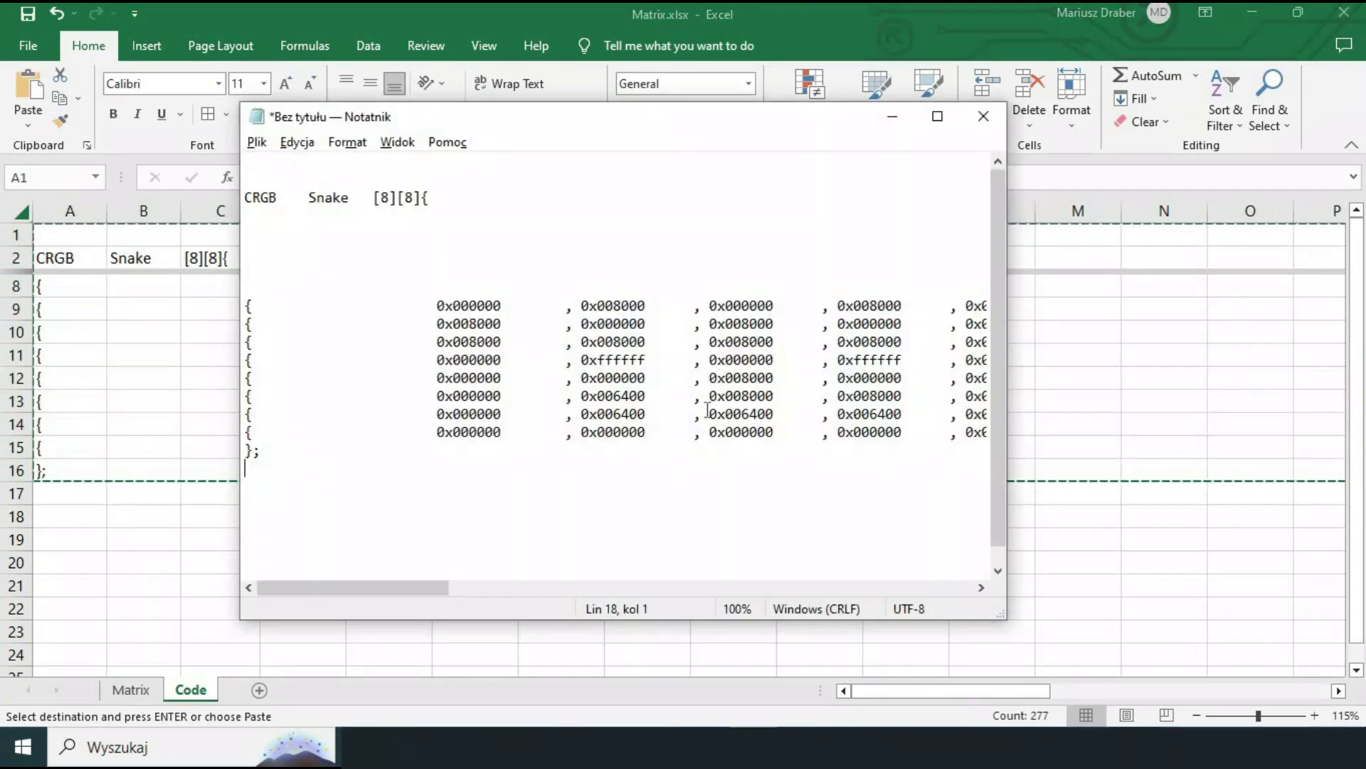
- Replace every tab in the Notepad text with nothing using Replace All
left_click(898, 588)
left_click(899, 591)
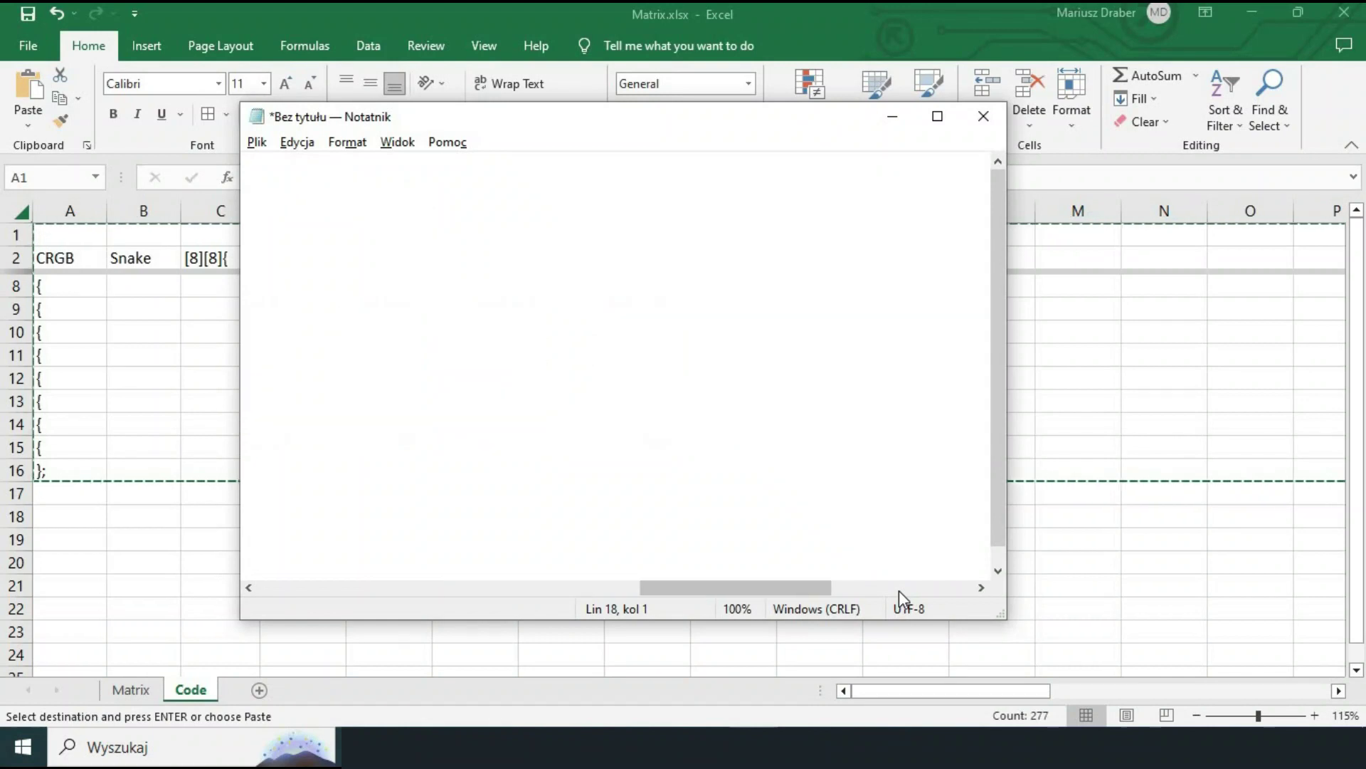
left_click(269, 589)
left_click(298, 142)
left_click(384, 377)
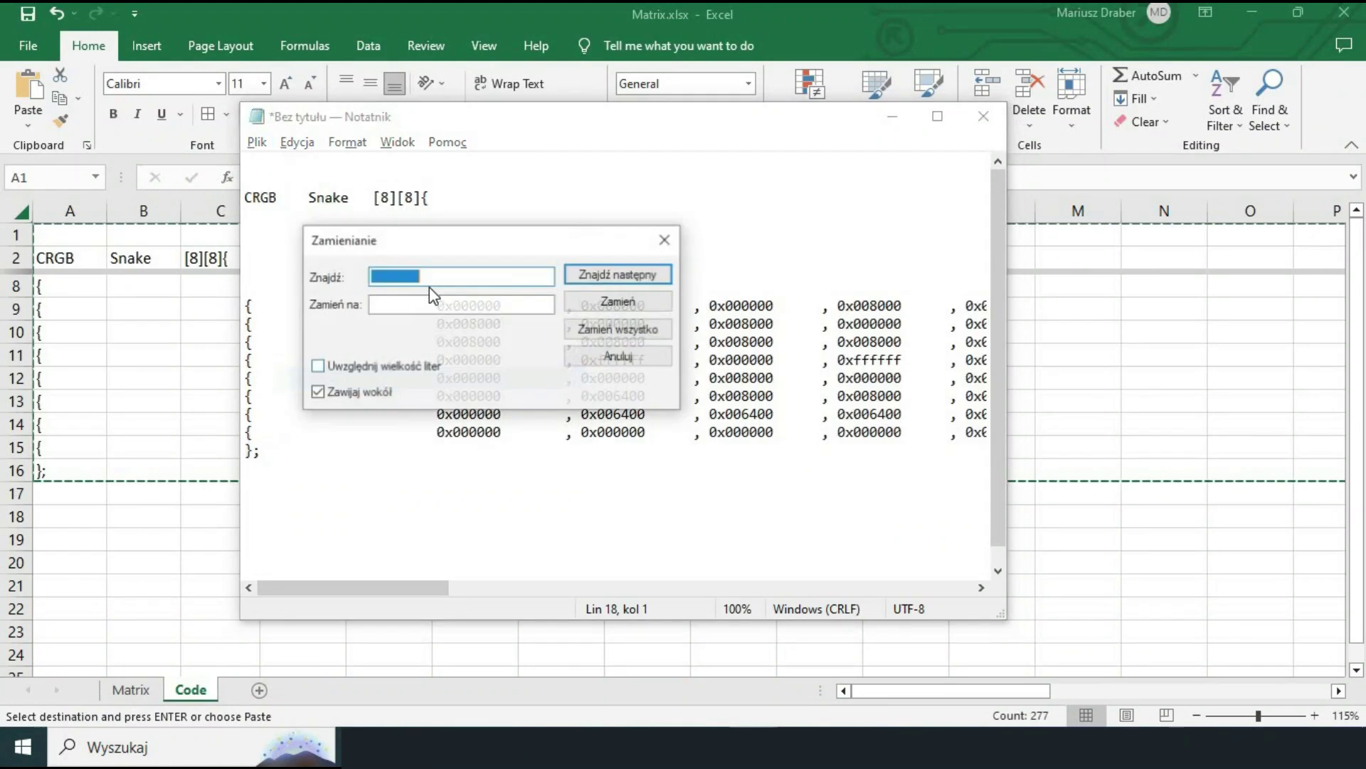
left_click(623, 329)
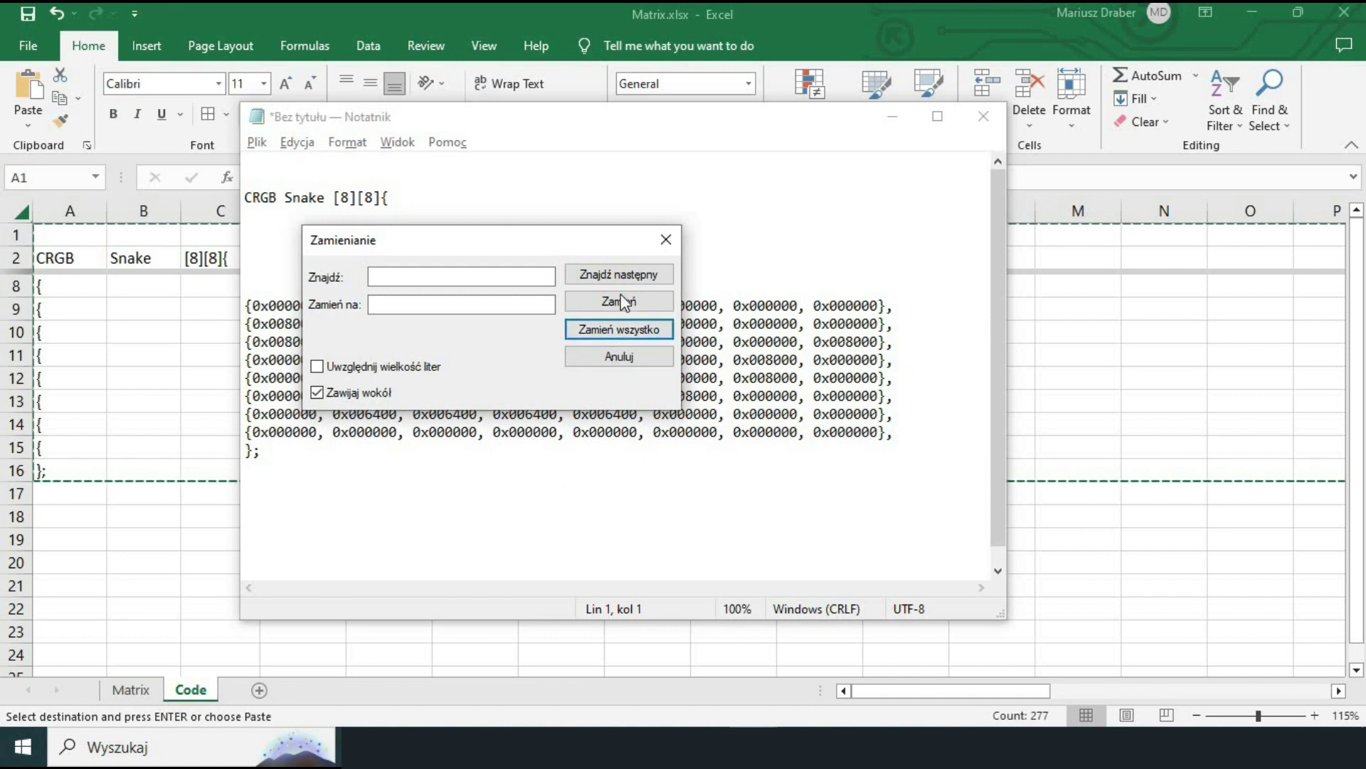
left_click(666, 240)
- Delete the blank lines under the header and select the array rows down to the closing brace
left_click(283, 222)
key("Delete")
key("Delete")
key("Delete")
key("Delete")
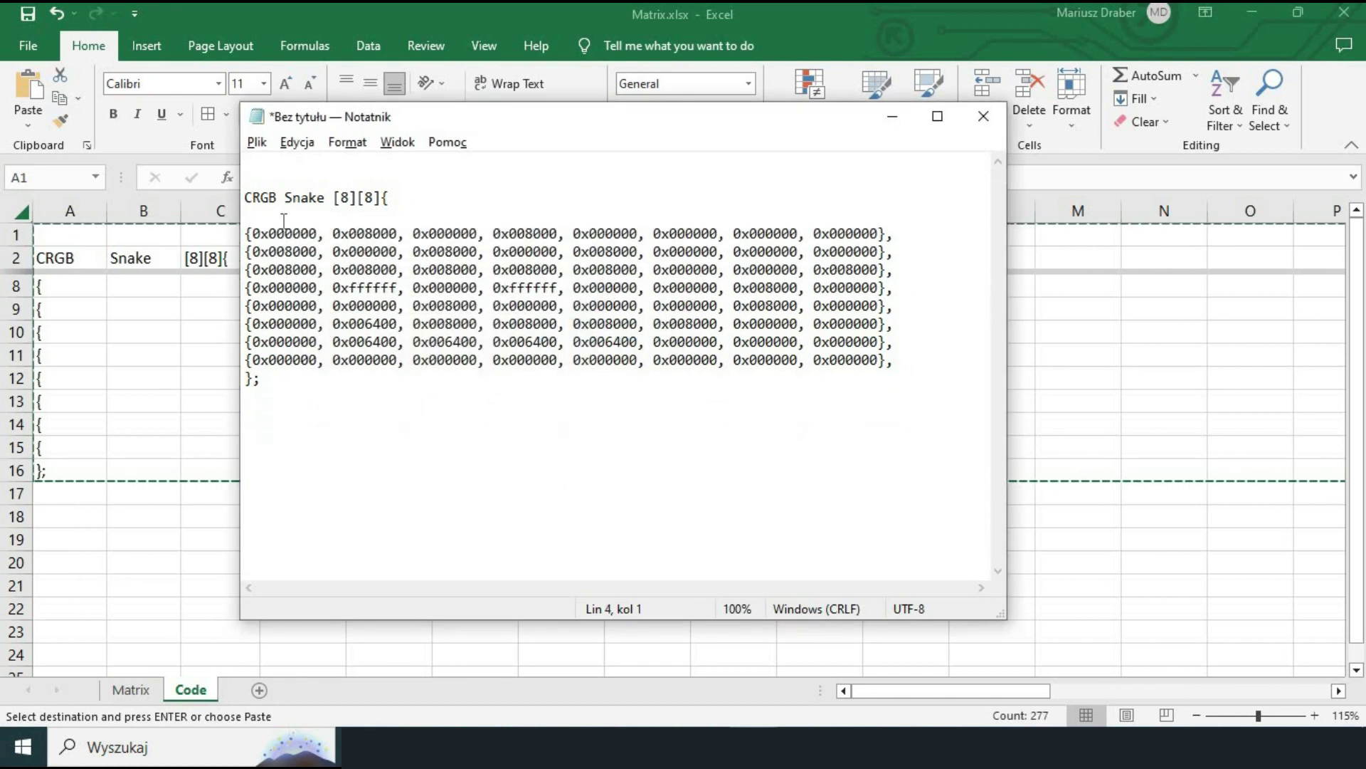
left_click_drag(265, 374, 245, 179)
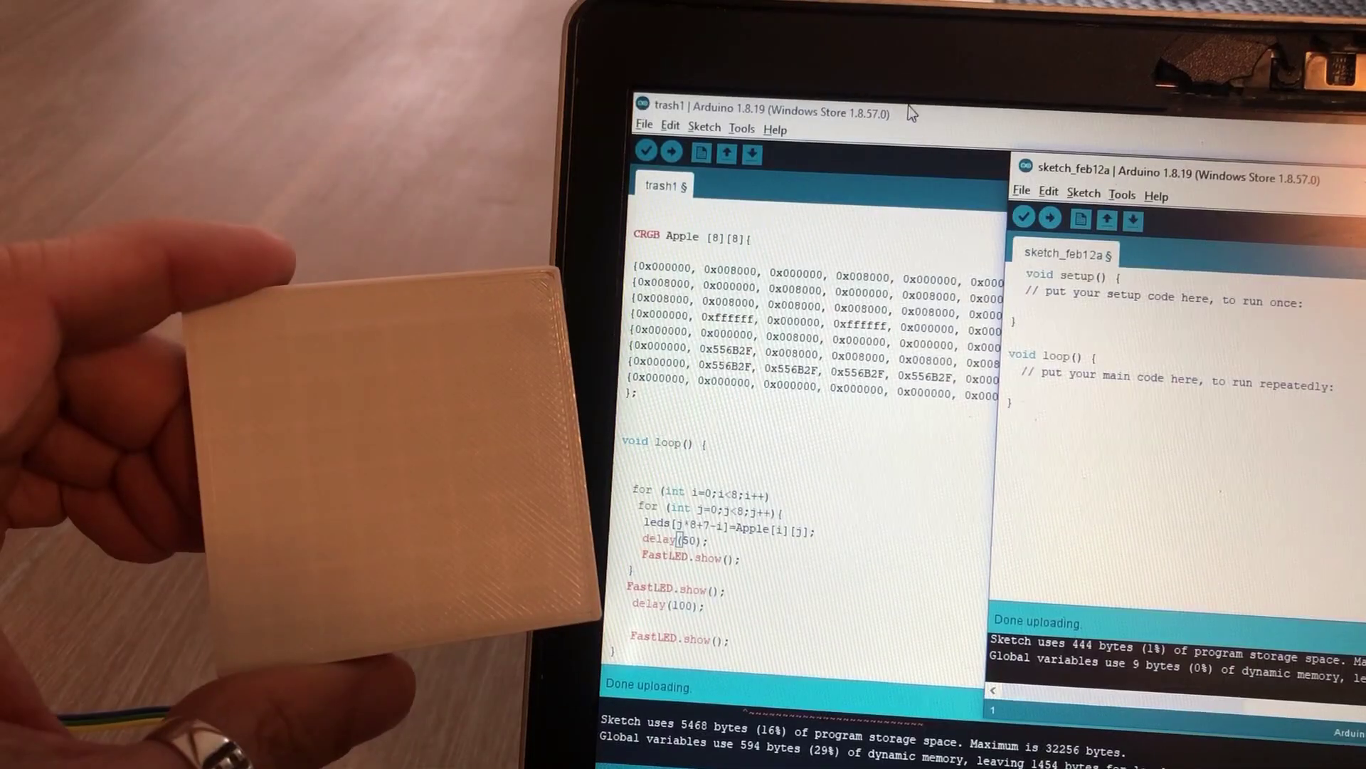
- Upload the sketch with the pasted Apple CRGB array to the LED matrix
left_click(671, 152)
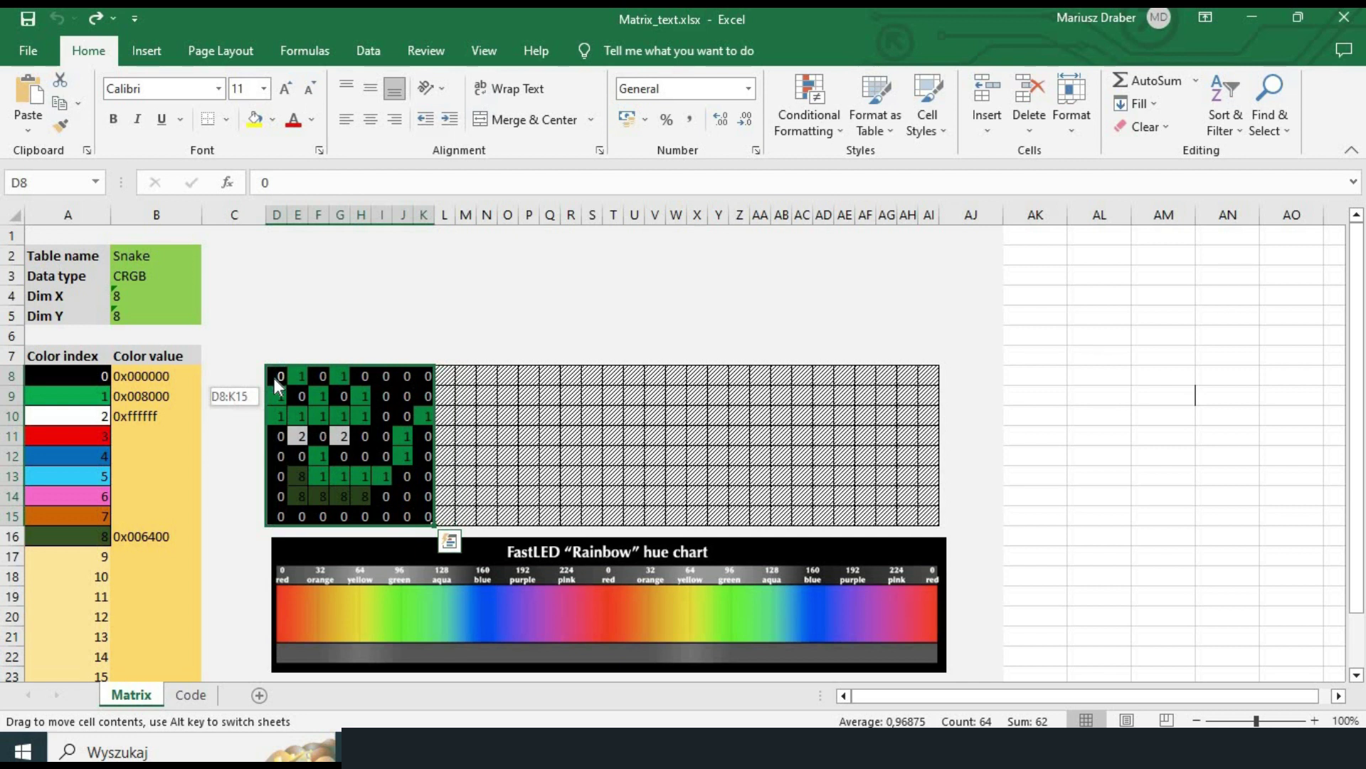
- Fill D8:AI15 with zeros from D8's fill handle and clear the colour values for indices 0–2
left_click_drag(274, 378, 276, 379)
left_click(281, 377)
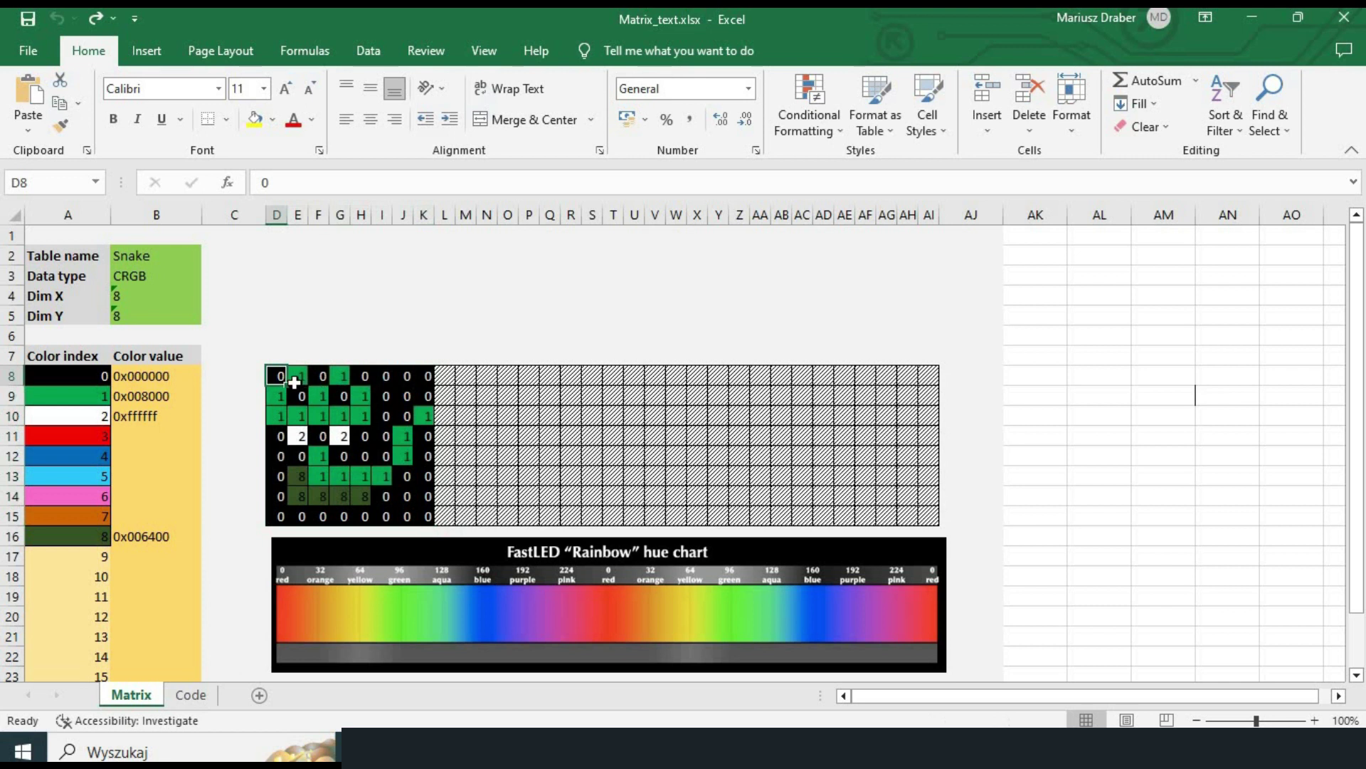
left_click_drag(287, 386, 939, 523)
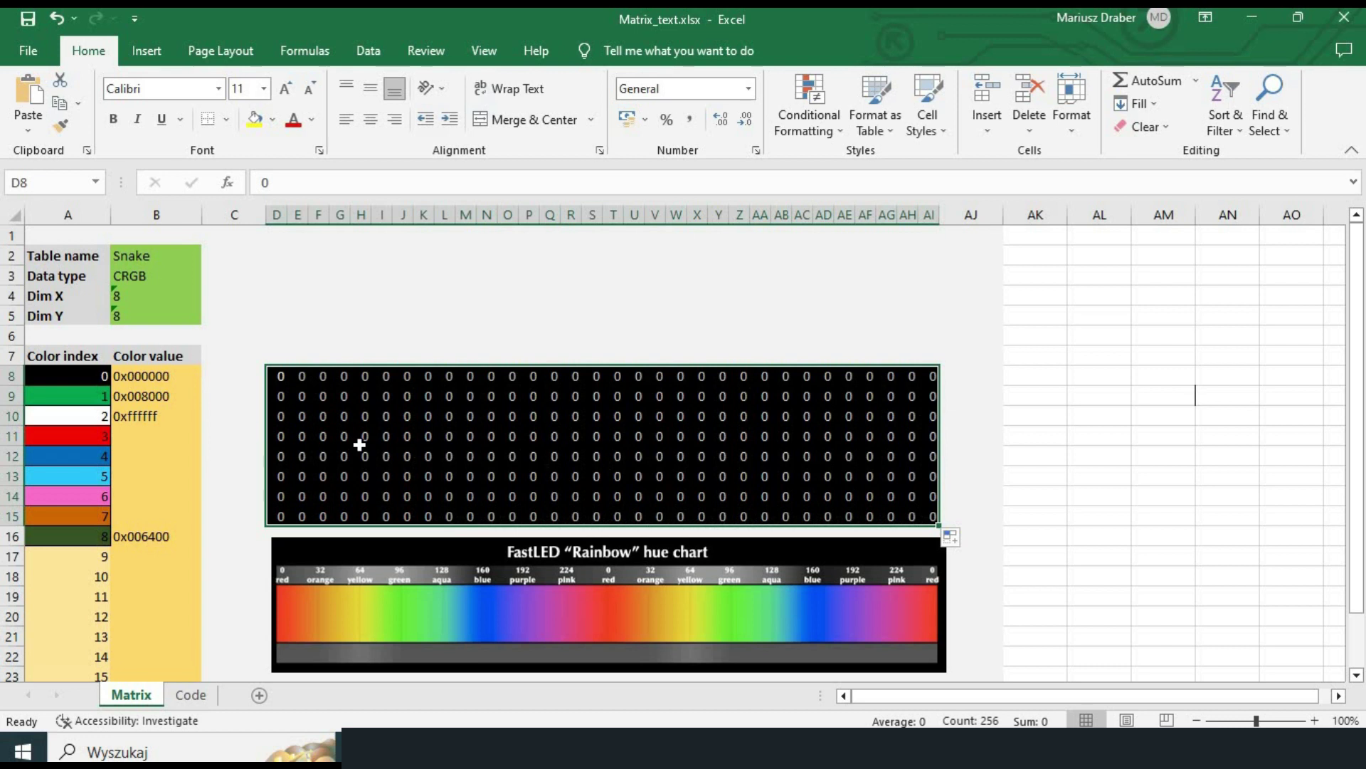
key("ctrl+z")
key("ctrl+z")
key("ctrl+z")
key("ctrl+z")
key("ctrl+z")
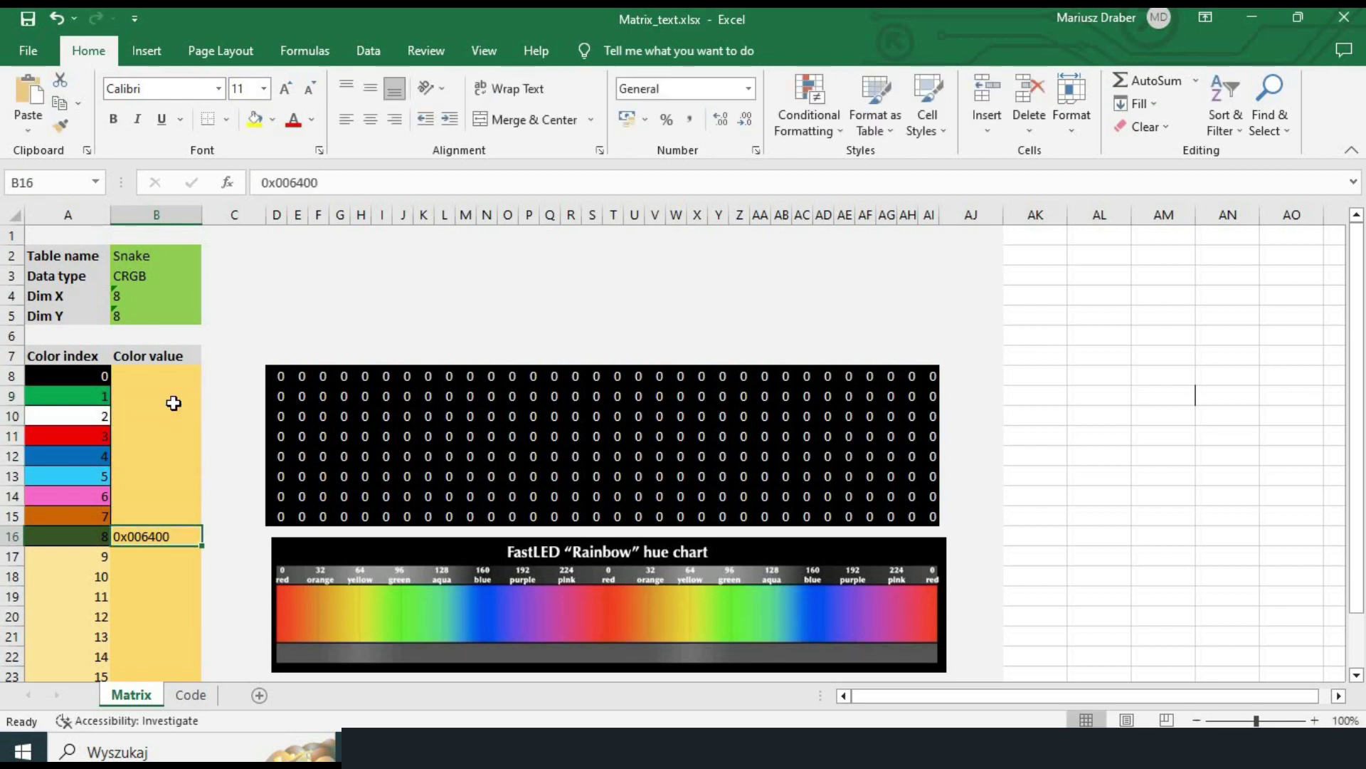
- Set the data type to Int and Dim X to 32
left_click(122, 275)
type("Int")
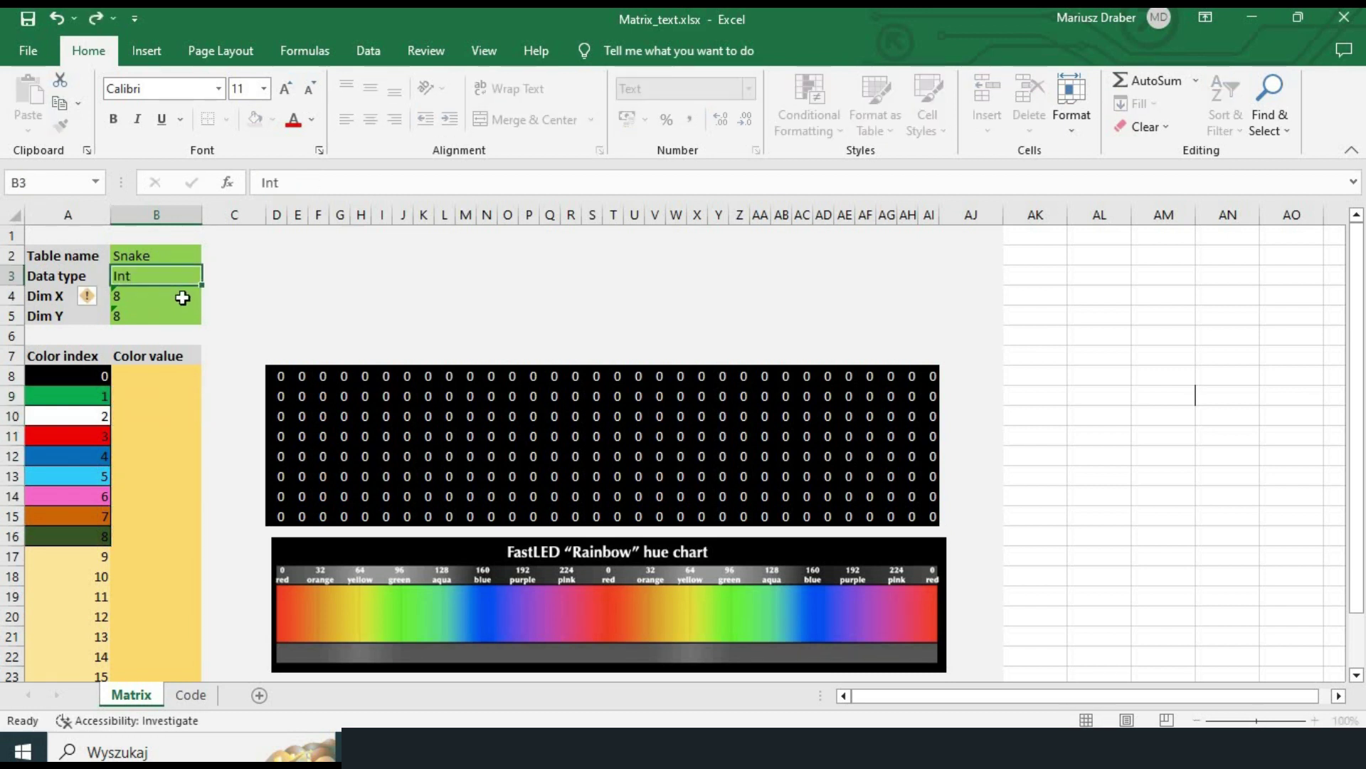
left_click(182, 297)
type("32")
left_click(239, 375)
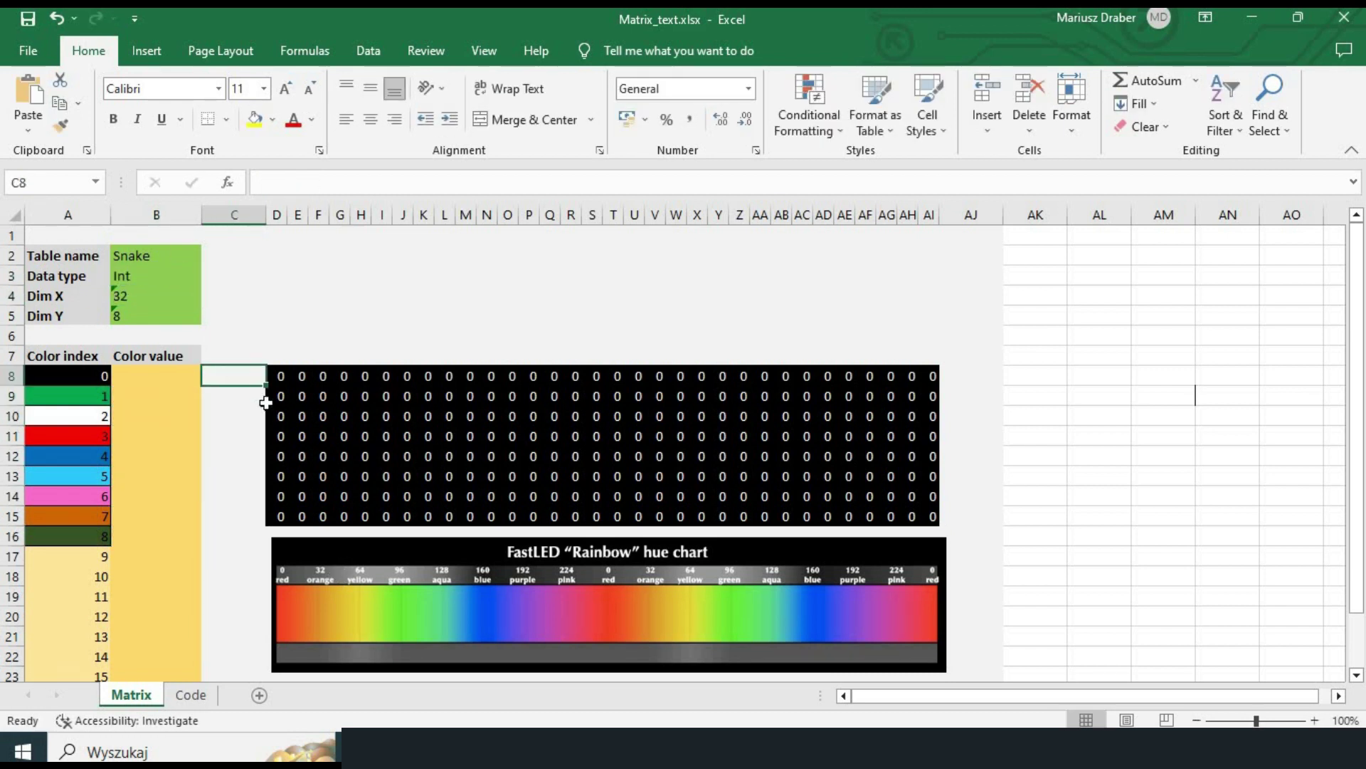
- Draw the first letters at the grid's left side using colour indices 1–8
key("Right")
key("Down")
key("Down")
type("1 1 1 1 1")
key("Up")
key("Up")
key("Up")
key("Up")
key("Up")
key("Up")
key("Right")
type("2\t3")
key("Left")
key("Left")
key("Down")
key("Down")
key("Down")
type("2\t3")
key("Up")
key("Up")
type("4 4 4 ")
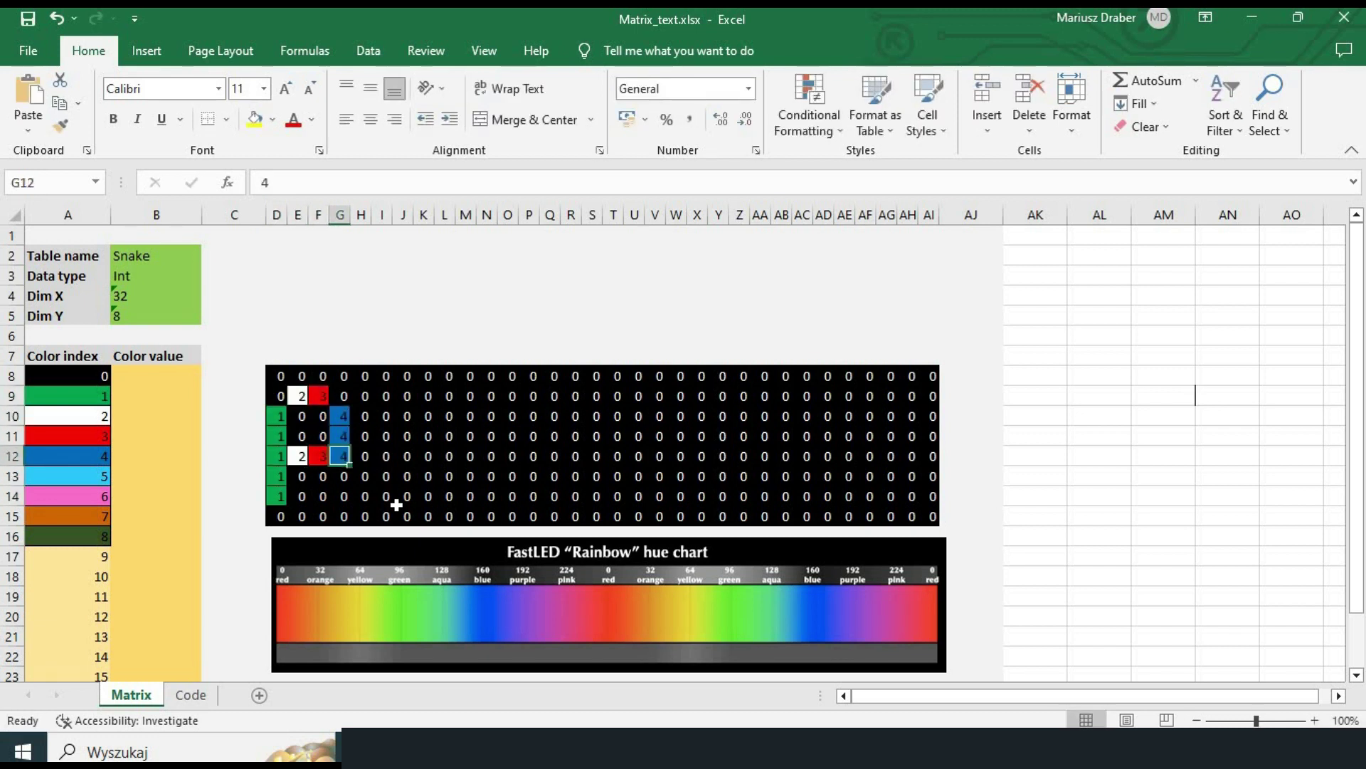
type(" 4 4")
key("Up")
key("Up")
key("Up")
key("Right")
key("Right")
type("5 5 5")
key("Up")
key("Up")
key("Up")
key("Right")
type("6\t\t7 7 7")
key("Up")
key("Up")
key("Up")
key("Right")
type("8  8")
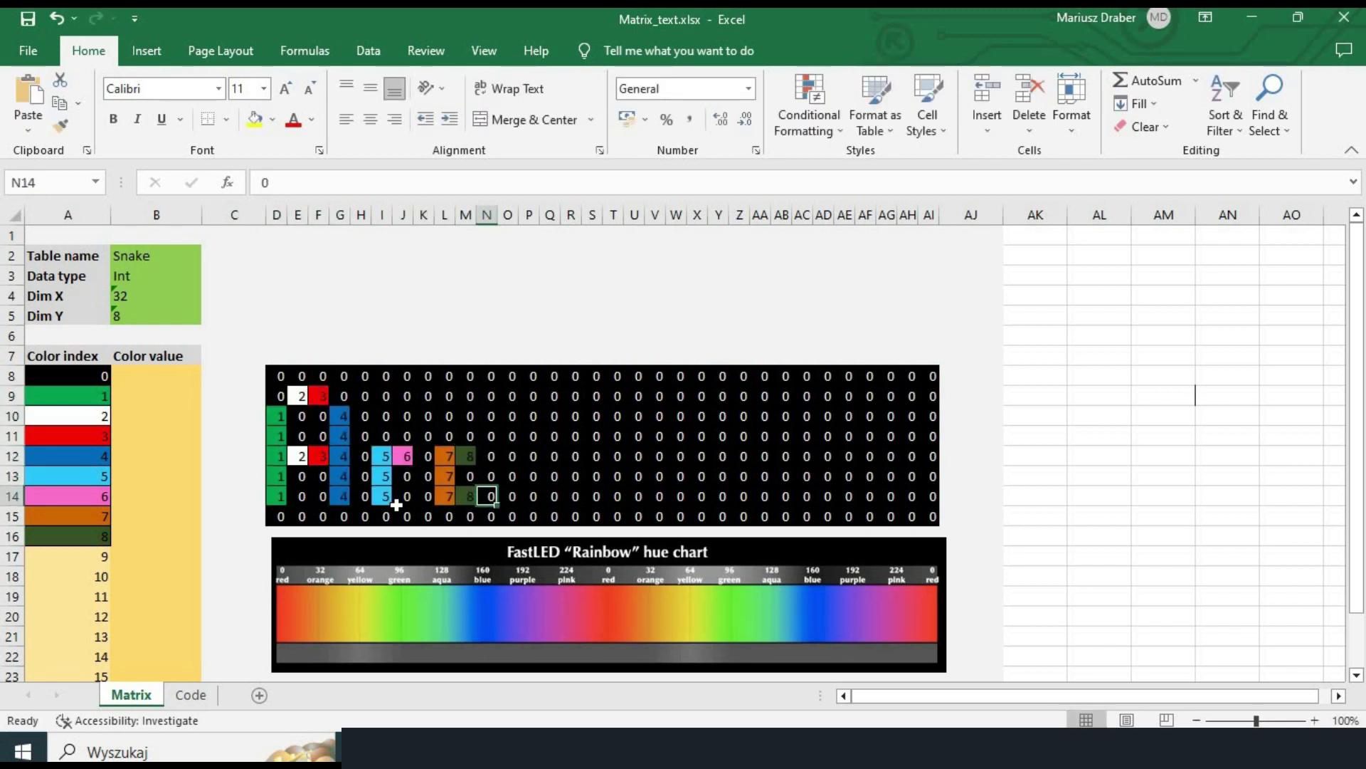
- Continue the lettering across the middle of the grid with indices 1–8 again
key("Up")
key("Up")
key("Up")
key("Up")
key("Up")
type("1 1 1 1 1 1")
key("Right")
key("Up")
key("Up")
type("2 2 2\t")
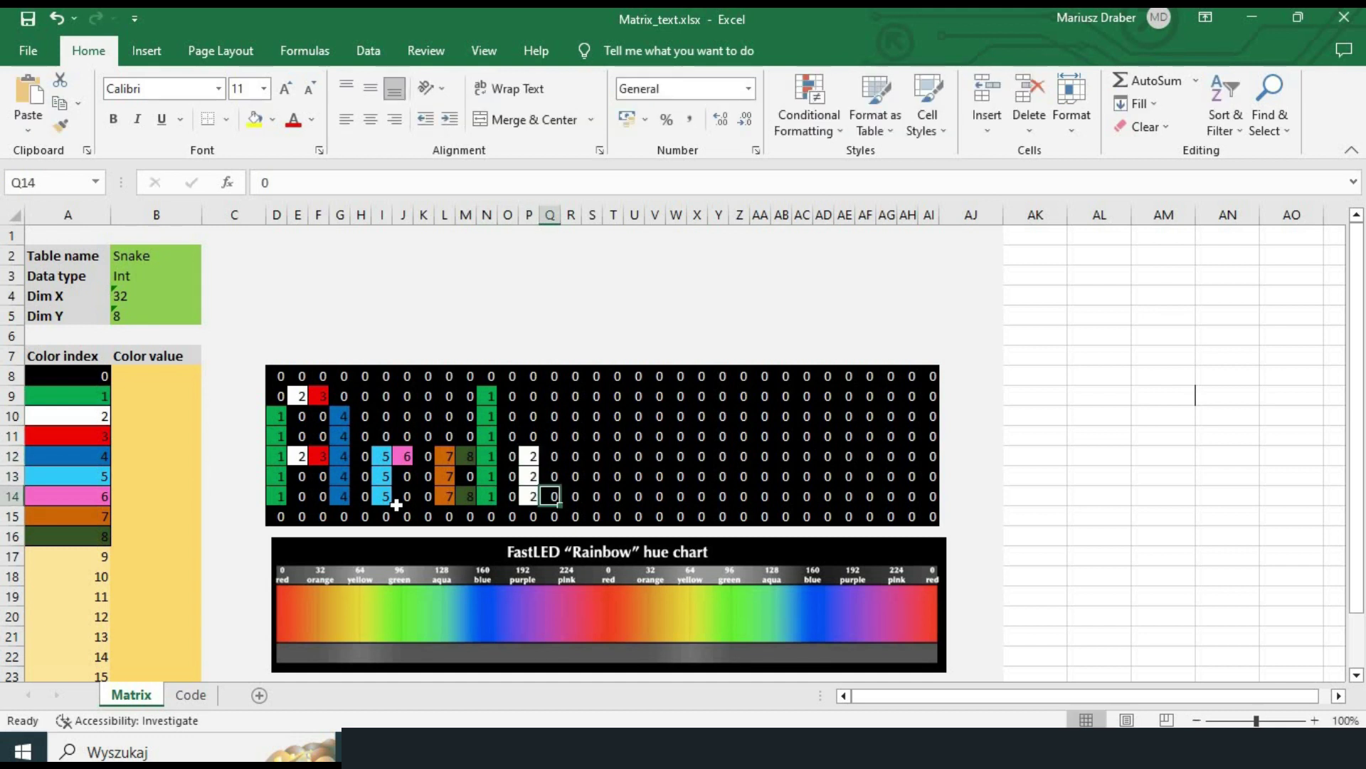
type("3")
key("Tab")
key("Up")
key("Up")
type("4 4 4")
key("Up")
key("Up")
key("Up")
key("Right")
key("Right")
type("5 5 5")
key("Up")
key("Up")
key("Up")
key("Right")
key("Right")
type("6 6 6")
key("Up")
key("Up")
key("Up")
key("Right")
type("7\t")
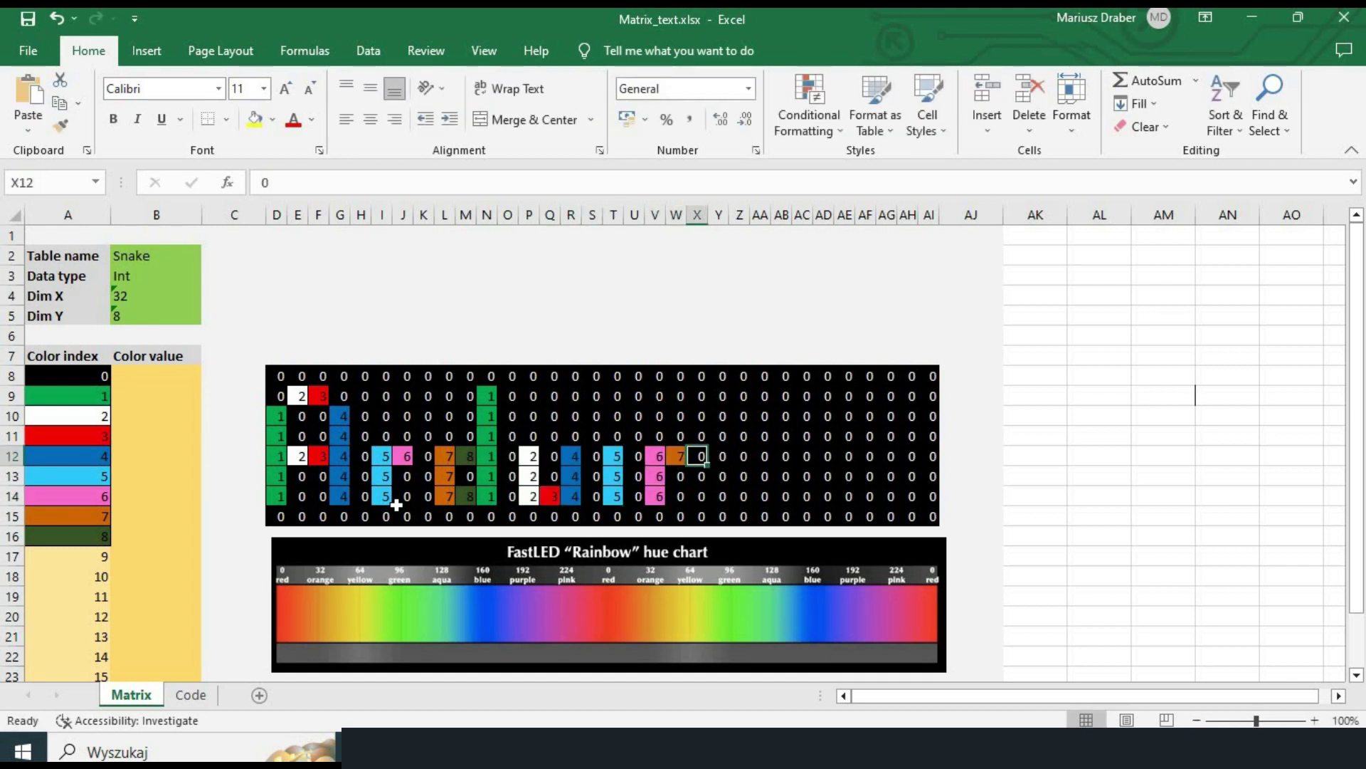
type("8 8 8")
key("Up")
key("Up")
key("Up")
key("Right")
key("Right")
- Finish the last letters at the grid's right side with indices 1–7
type("1 1 1")
key("Up")
key("Up")
key("Up")
key("Right")
type("2  2")
key("Up")
key("Up")
key("Up")
key("Right")
type("3 3 3")
key("Up")
key("Up")
key("Up")
key("Up")
key("Right")
key("Right")
key("Right")
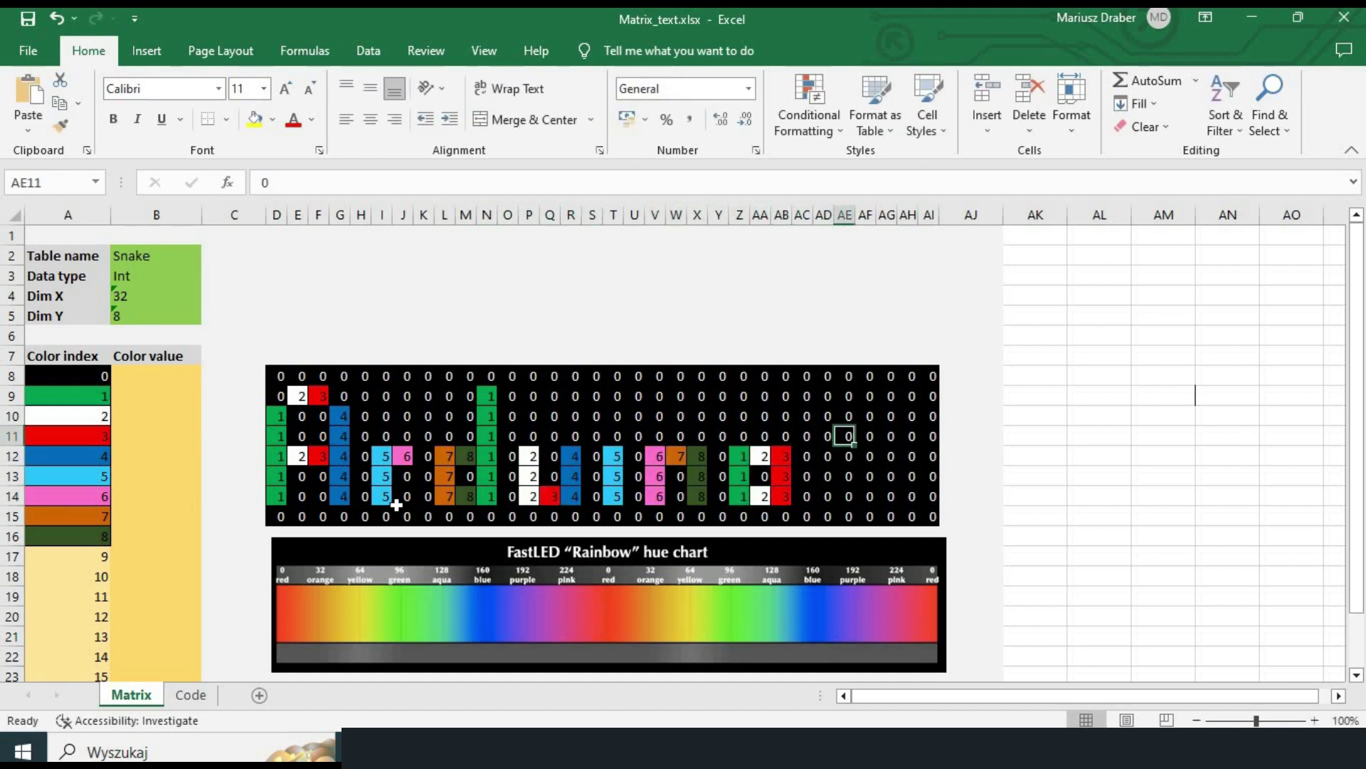
type("4  4")
key("Down")
key("Right")
type("5")
key("Up")
key("Up")
key("Up")
key("Up")
key("Up")
key("Up")
type("5")
key("Down")
type("6    6")
key("Up")
key("Up")
key("Up")
key("Up")
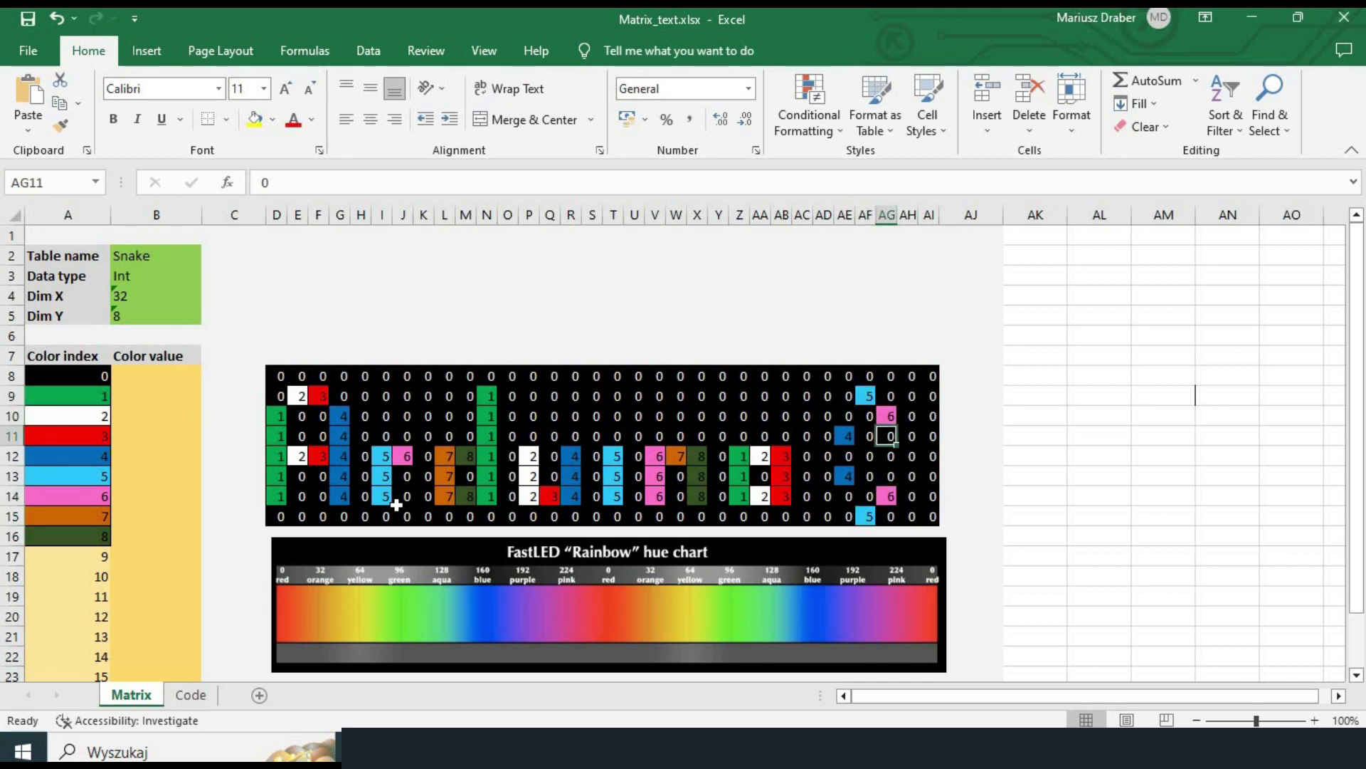
key("Right")
type("7 7 7")
left_click(137, 383)
- Enter hue values 0, 96, 111, 128, 135, 160, 178, 192, 210 for colour indices 0–8
left_click(168, 393)
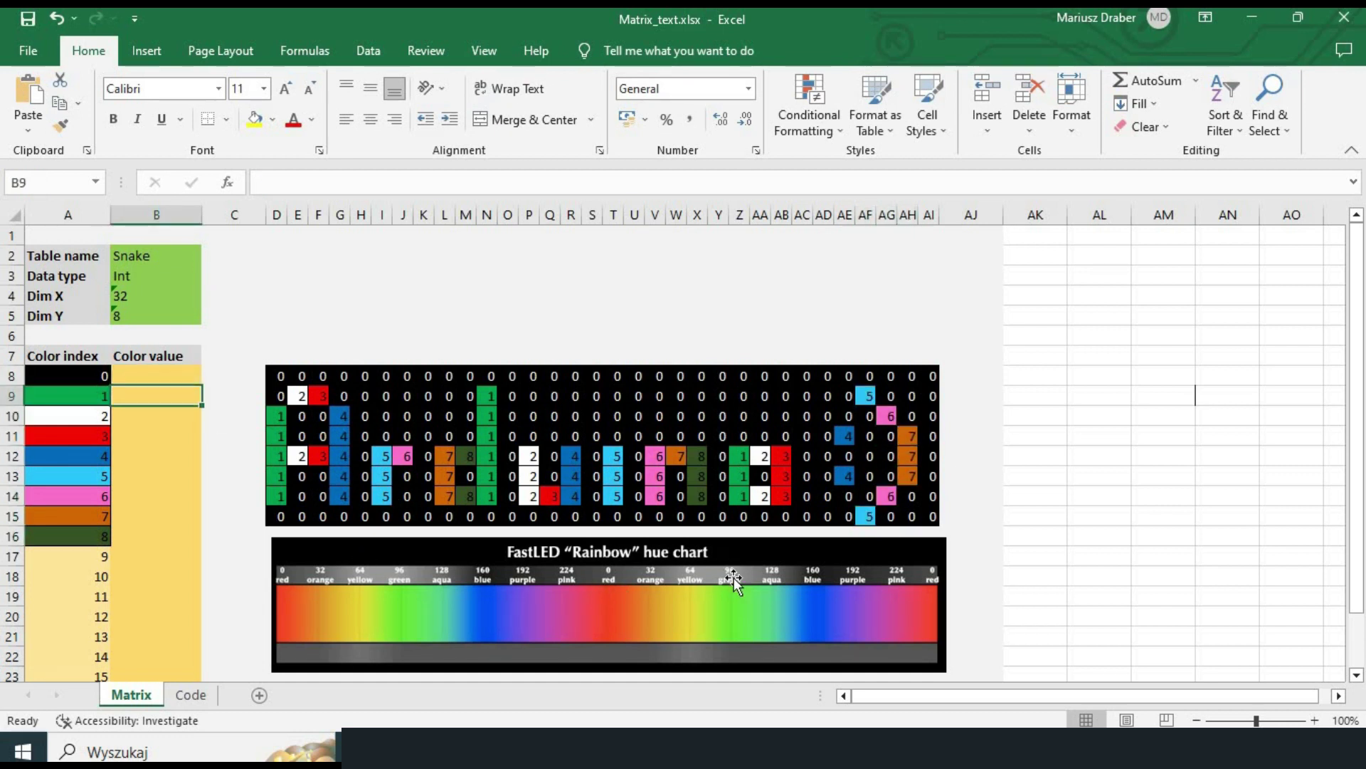
type("96")
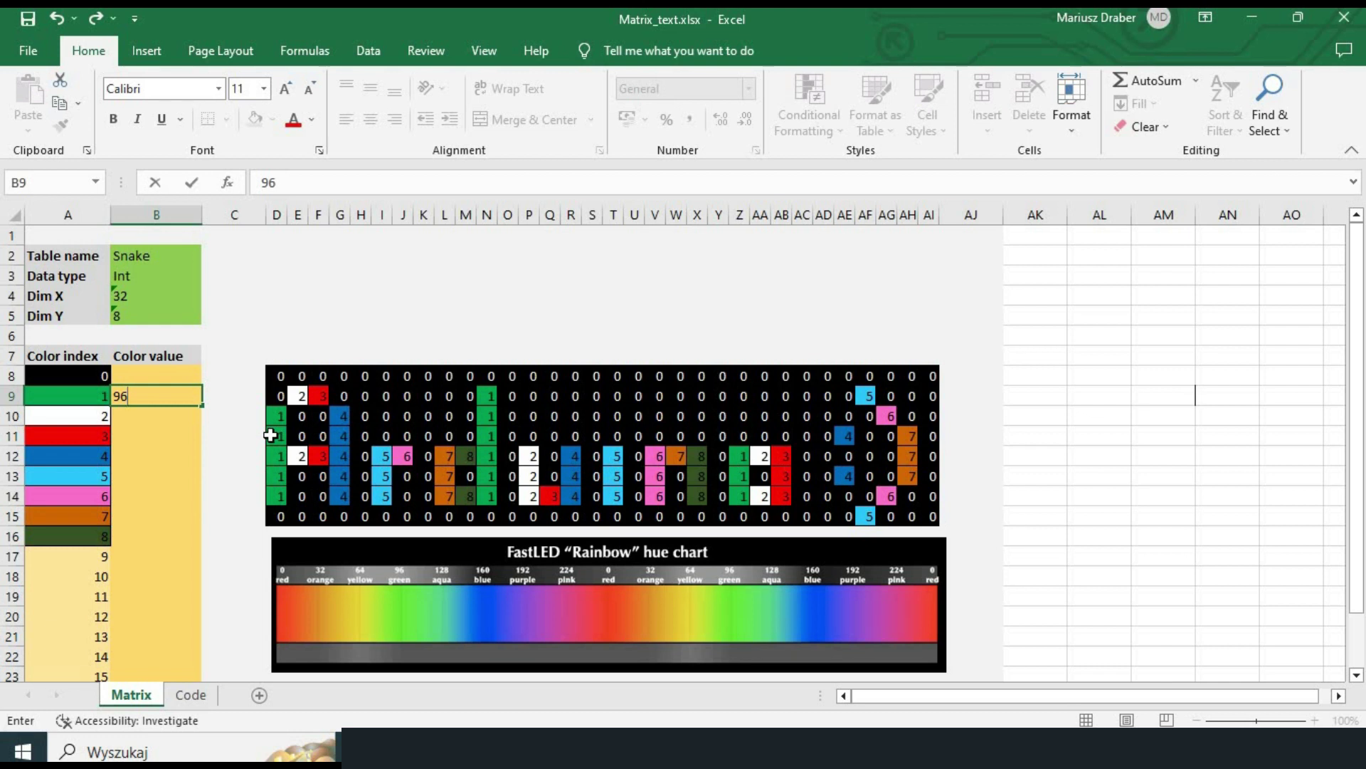
left_click(172, 425)
type("111")
left_click(174, 437)
type("128")
left_click(175, 455)
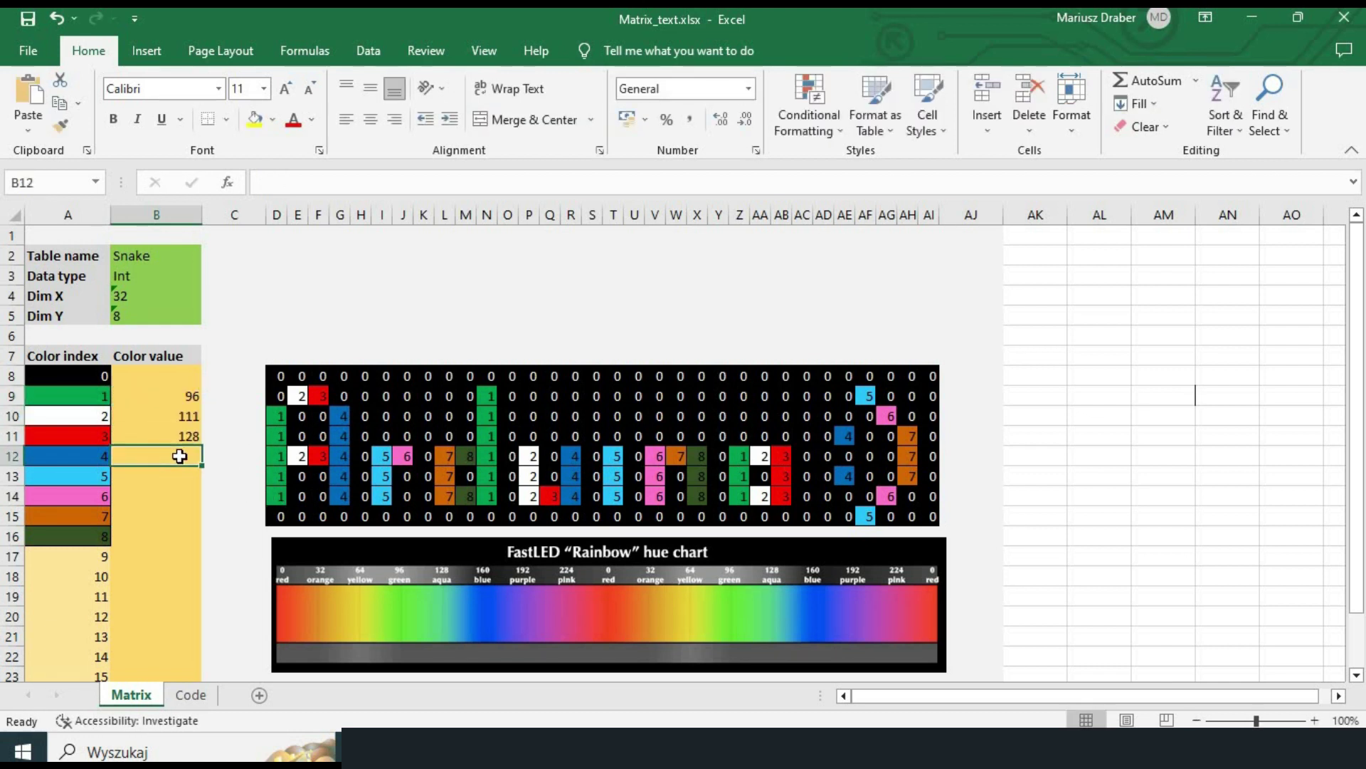
type("135")
left_click(180, 481)
type("160")
left_click(176, 496)
type("178")
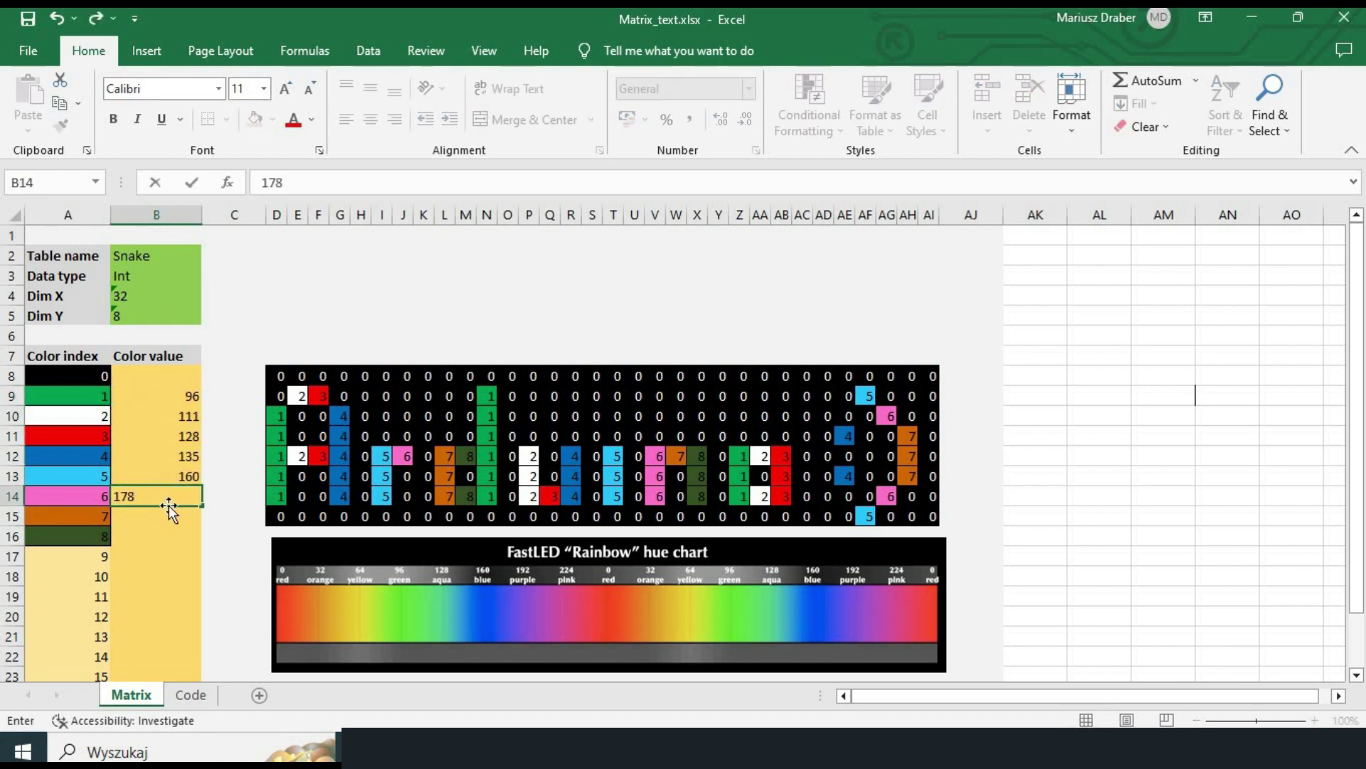
left_click(174, 516)
type("192")
left_click(175, 536)
type("210")
key("Return")
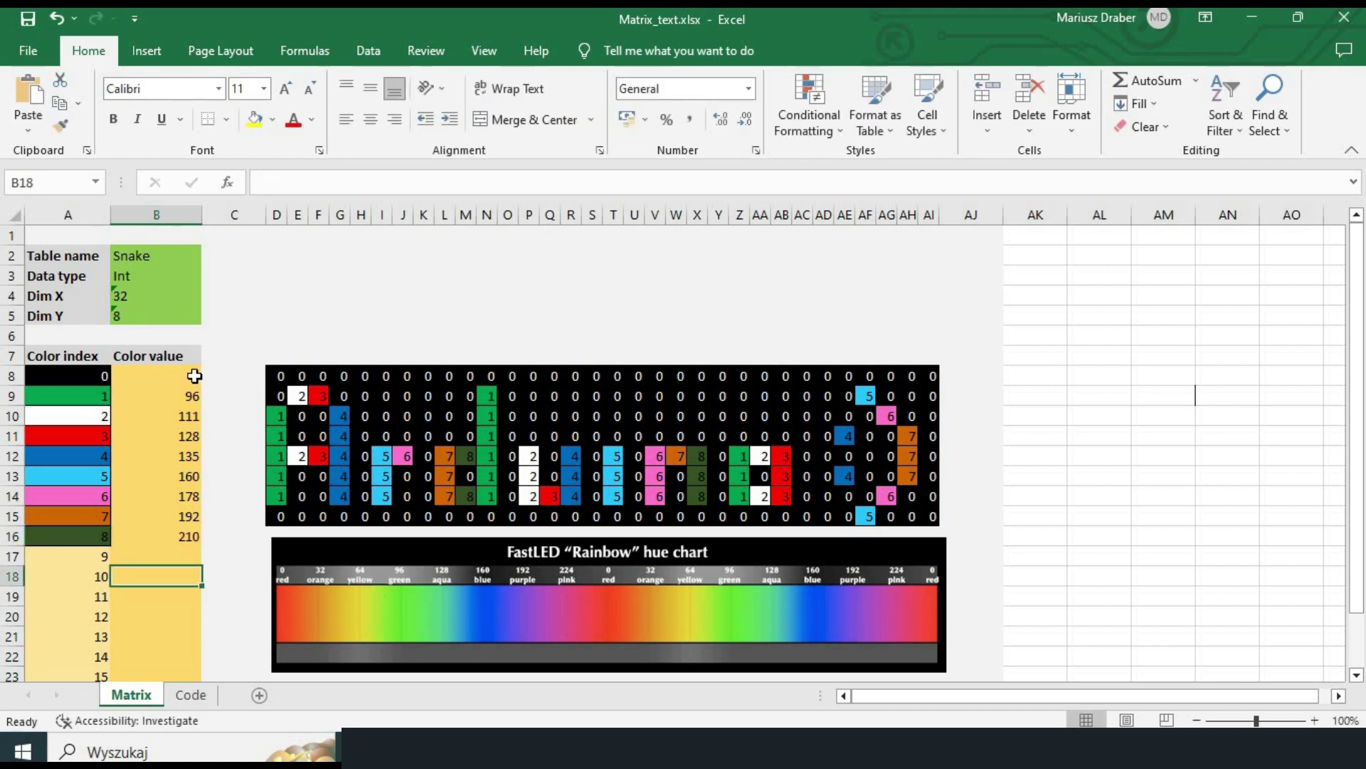
left_click(153, 372)
type("0")
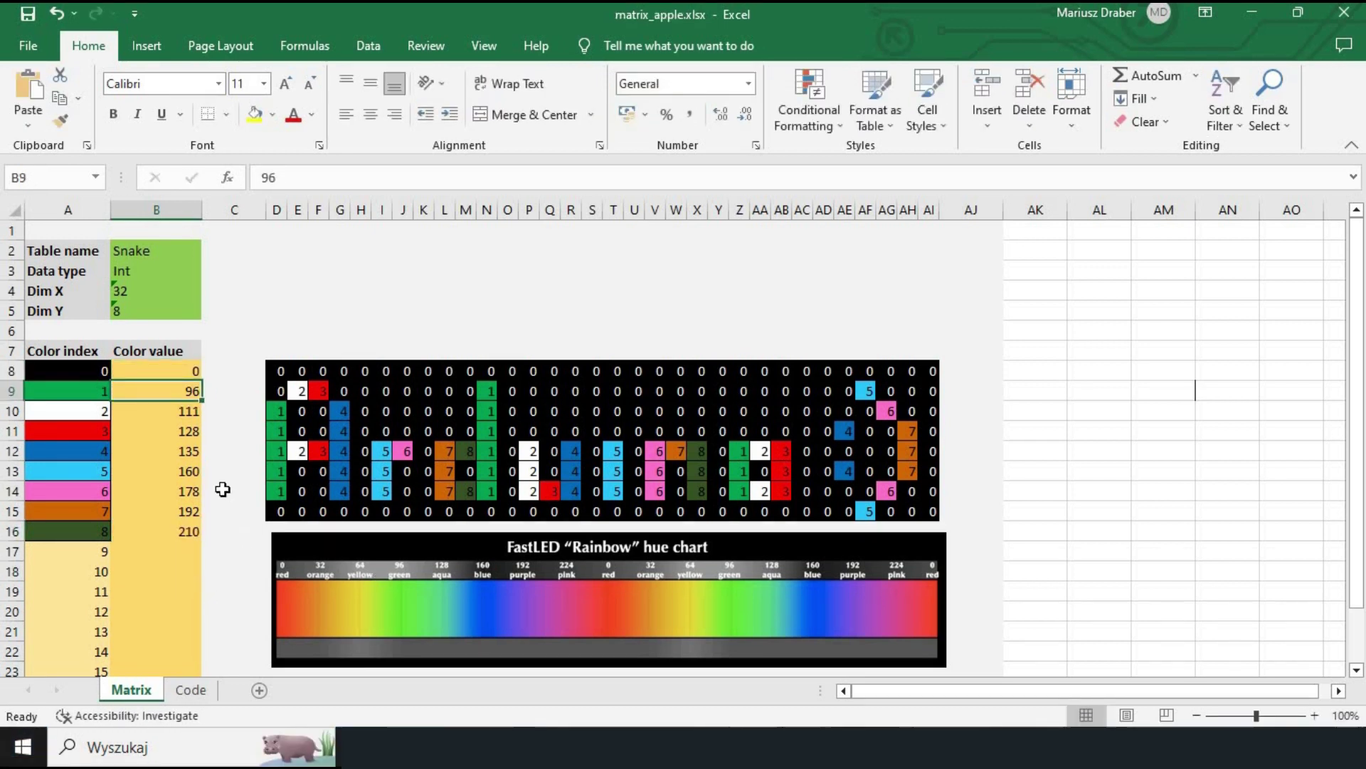
- Name the table Arduino and switch to the Code sheet
left_click(188, 255)
type("A")
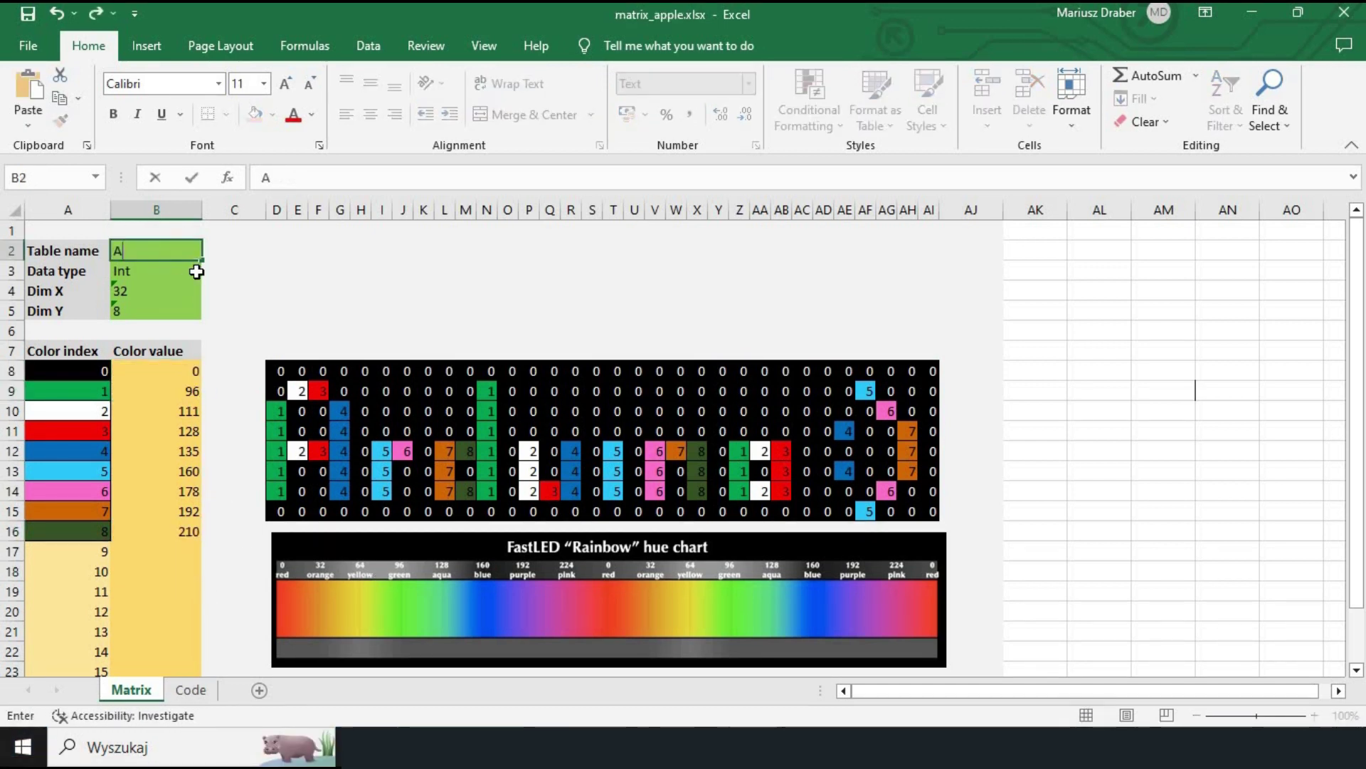
type("rduino")
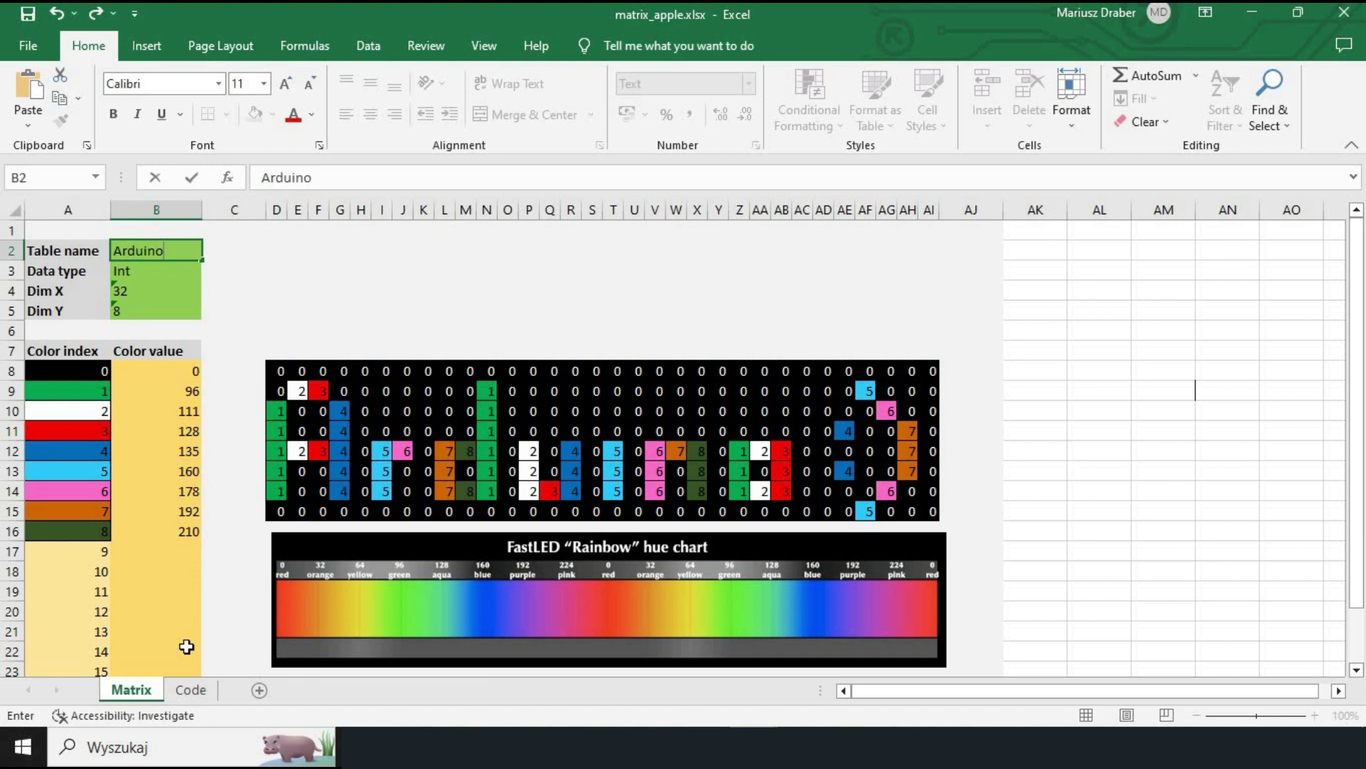
left_click(194, 690)
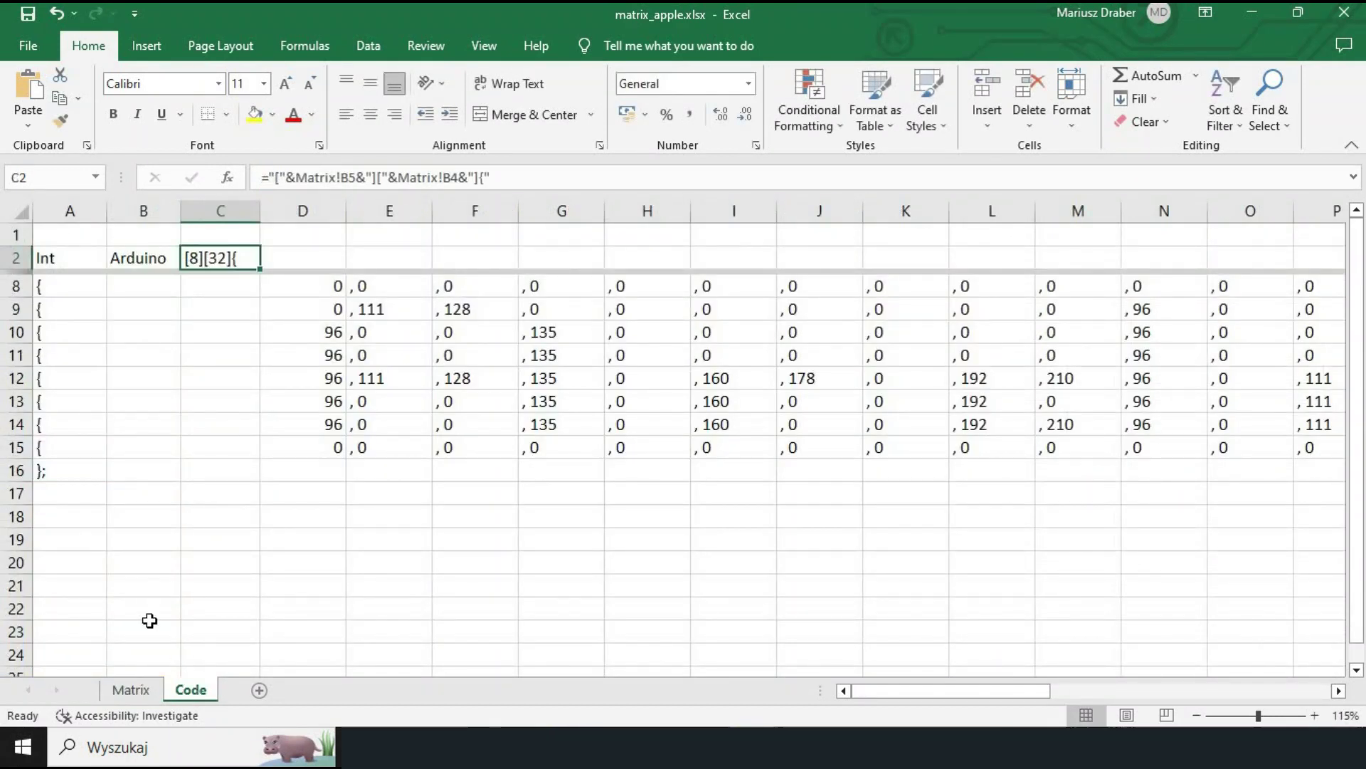
- Select the generated Arduino array code rows 1–15 on the Code sheet
left_click_drag(15, 234, 34, 457)
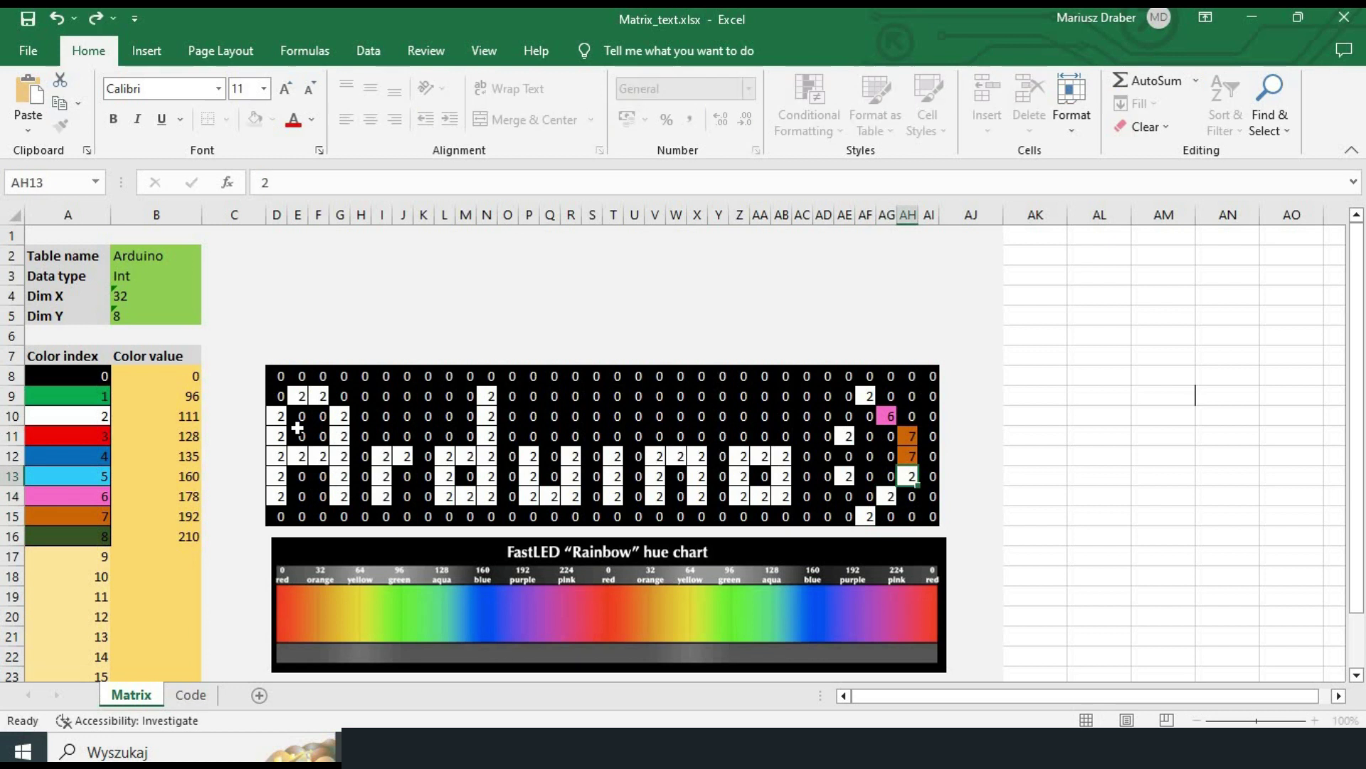
- Delete the colour values for indices 2–8 and select index 1's value cell
left_click_drag(176, 416, 189, 563)
key("Delete")
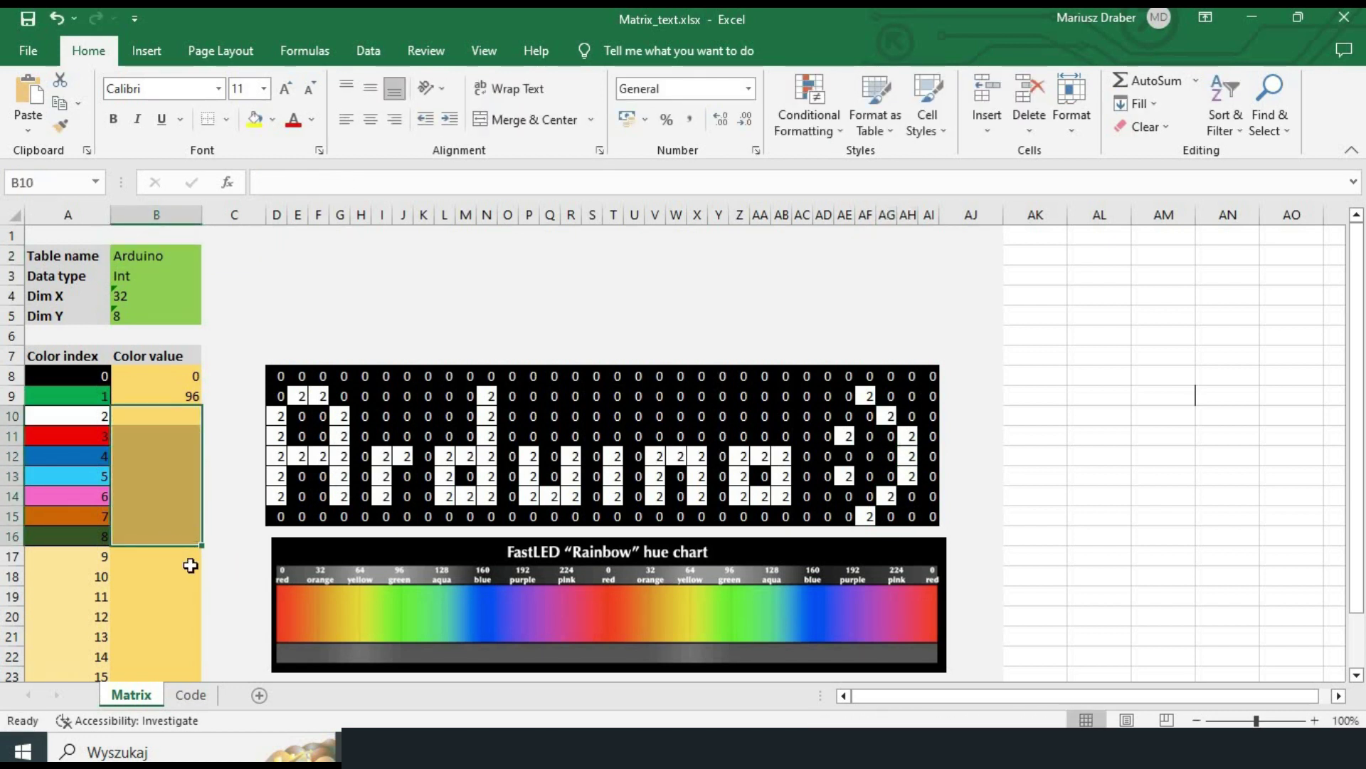
left_click(197, 396)
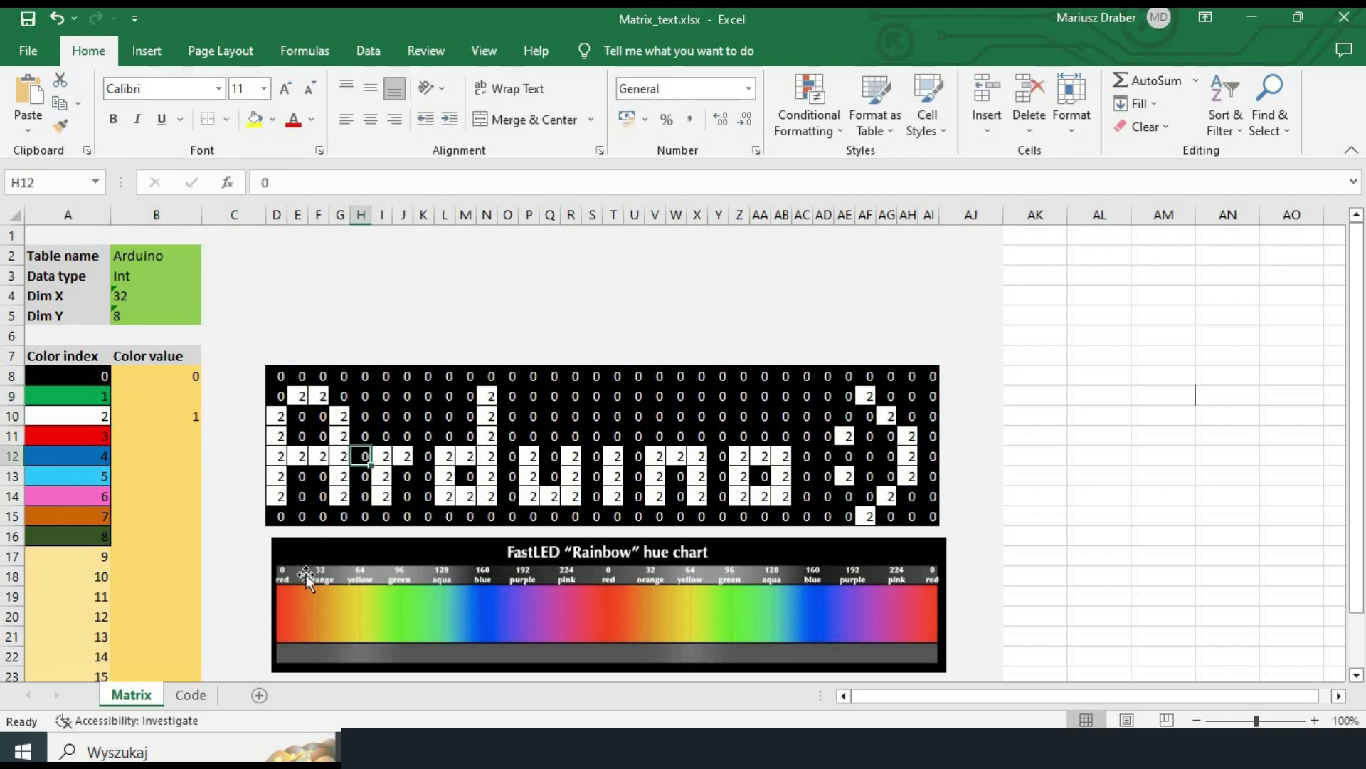
- Switch to the Code sheet showing the 0/1 Int Arduino [32][8] array
left_click(192, 695)
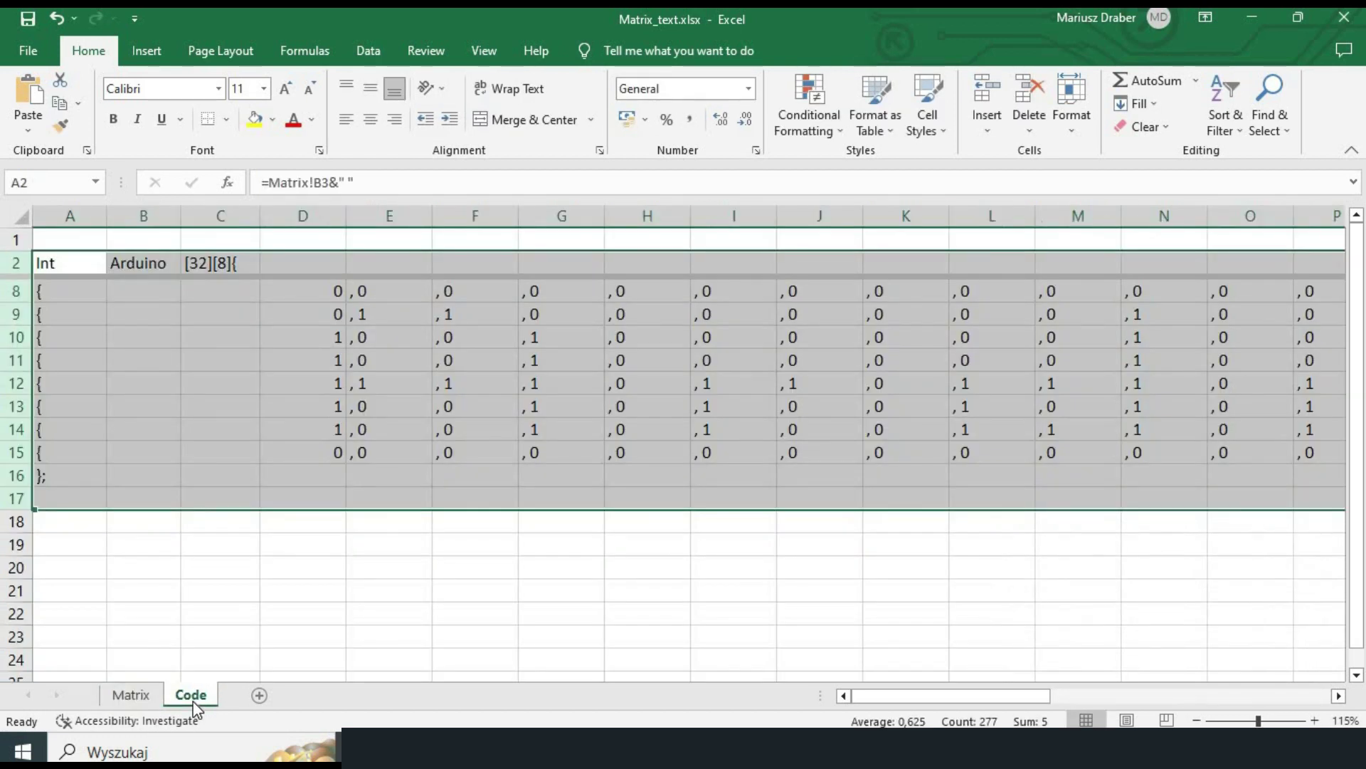